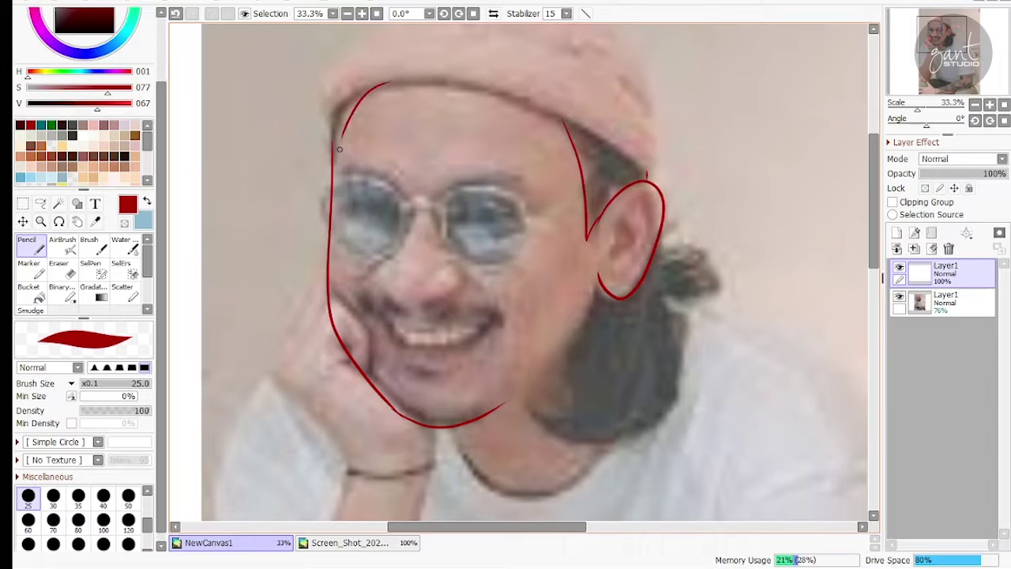
- Redraw the short temple line joining the forehead to the outer side of the face outline
key(ctrl+z)
key(ctrl+z)
mouse_move(346, 104)
mouse_down()
mouse_move(330, 168)
mouse_move(350, 99)
mouse_move(332, 150)
mouse_up()
key(ctrl+z)
- Trace the nose in red from the bridge down around the tip to the far nostril
mouse_move(406, 122)
mouse_down()
mouse_move(381, 166)
mouse_move(410, 133)
mouse_up()
mouse_move(365, 214)
mouse_down()
mouse_move(360, 258)
mouse_move(337, 280)
mouse_move(349, 300)
mouse_move(352, 274)
mouse_move(353, 298)
mouse_up()
key(ctrl+z)
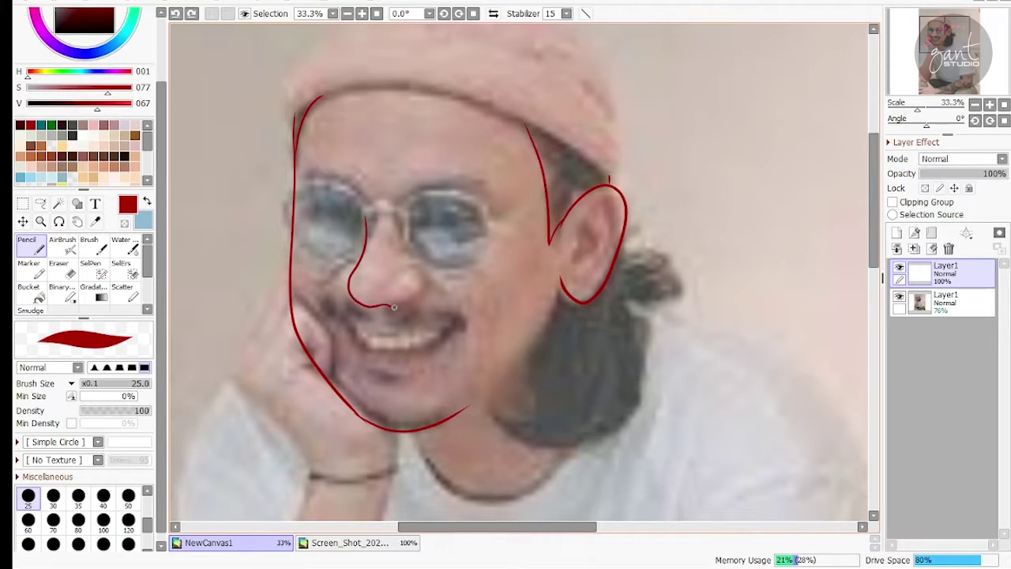
key(ctrl+z)
mouse_move(364, 207)
mouse_down()
mouse_move(359, 266)
mouse_move(345, 279)
mouse_move(364, 298)
mouse_move(362, 255)
mouse_move(345, 294)
mouse_move(363, 301)
mouse_move(350, 280)
mouse_move(369, 310)
mouse_up()
key(ctrl+z)
key(ctrl+z)
key(ctrl+z)
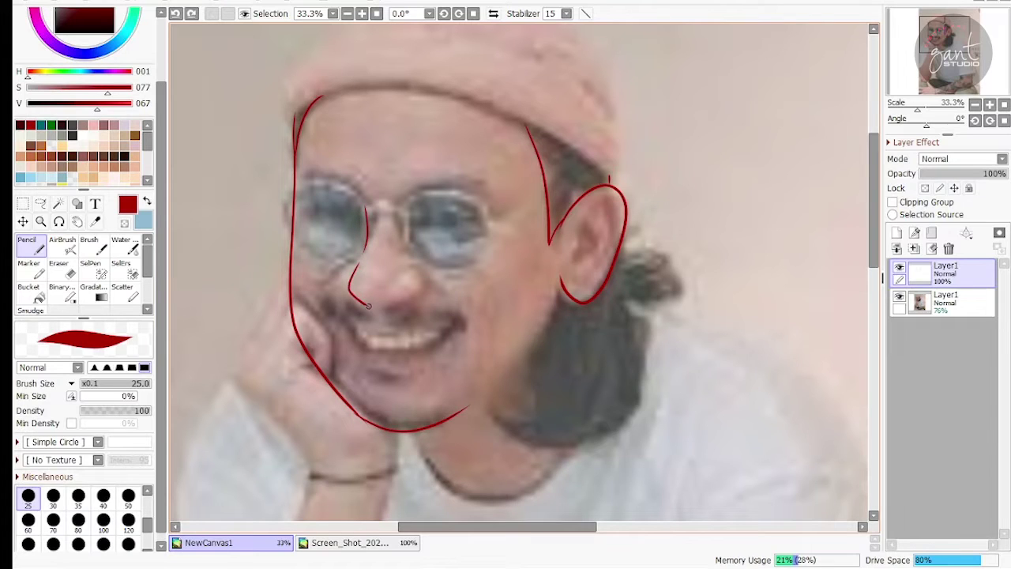
drag(419, 289, 418, 279)
- Trace the beanie's lower edge across the forehead down to the top of the ear
drag(321, 97, 483, 123)
key(ctrl+z)
key(ctrl+z)
mouse_move(322, 97)
mouse_down()
mouse_move(470, 112)
mouse_move(312, 101)
mouse_move(413, 93)
mouse_move(550, 141)
mouse_move(611, 188)
mouse_up()
- Outline the beanie's crown from the front edge over the top and down the back to the ear
scroll(325, 187, up, 3)
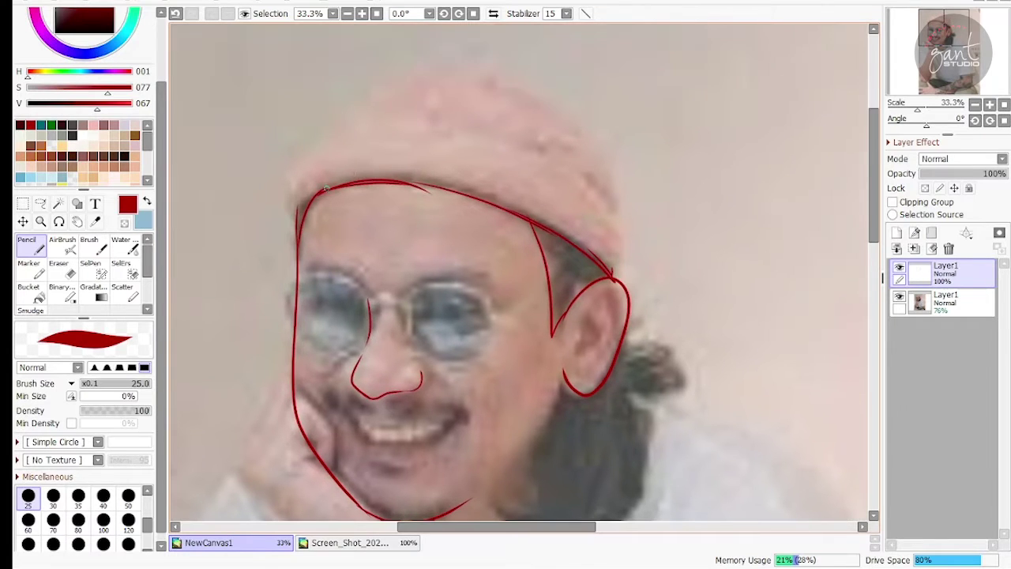
mouse_move(298, 209)
mouse_down()
mouse_move(295, 166)
mouse_move(387, 90)
mouse_move(497, 79)
mouse_move(602, 185)
mouse_up()
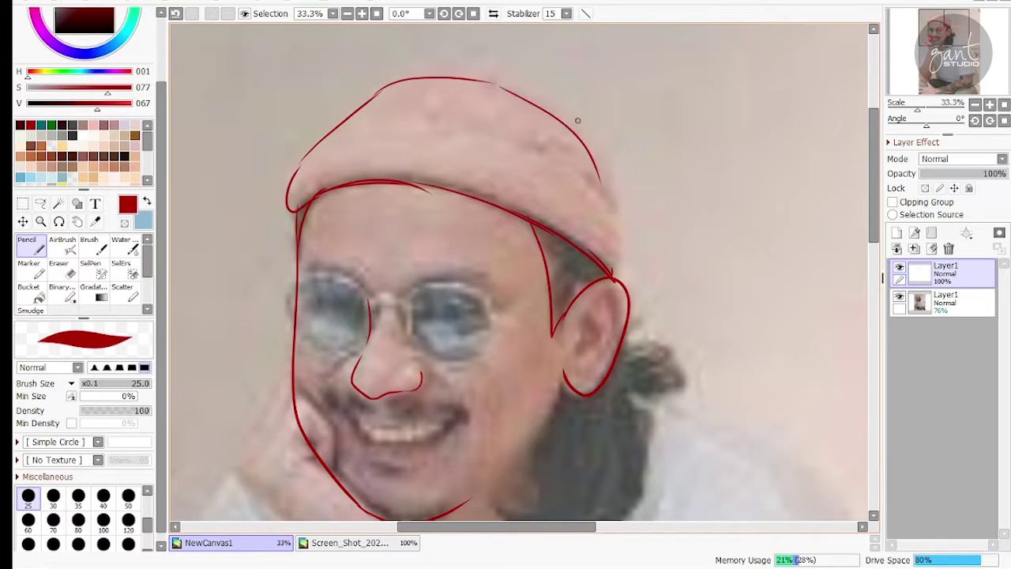
key(ctrl+z)
drag(493, 85, 621, 175)
key(ctrl+z)
mouse_move(498, 86)
mouse_down()
mouse_move(605, 163)
mouse_move(620, 261)
mouse_up()
key(ctrl+z)
key(ctrl+z)
mouse_move(606, 161)
mouse_down()
mouse_move(621, 200)
mouse_move(614, 265)
mouse_up()
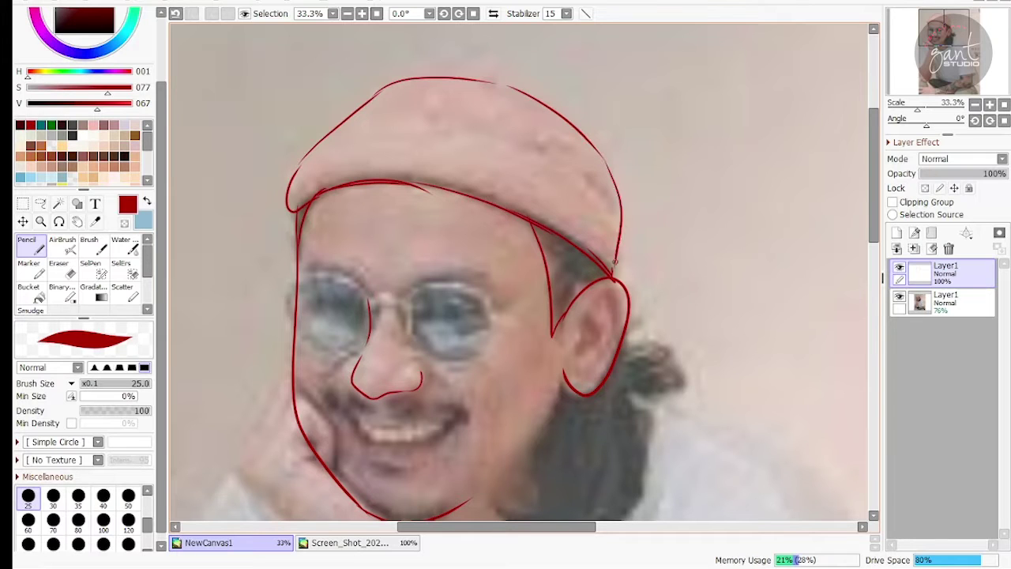
drag(621, 227, 620, 286)
- Refine the earlobe outline and sketch the curved inner folds of the ear
drag(600, 237, 583, 70)
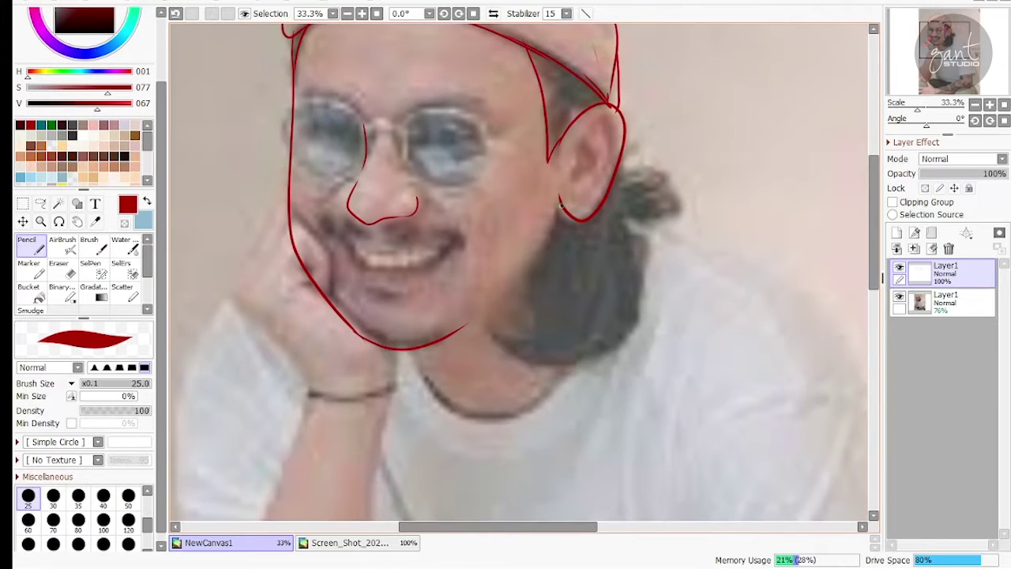
key(ctrl+z)
drag(557, 200, 581, 222)
drag(606, 134, 570, 179)
mouse_move(583, 146)
mouse_down()
mouse_move(590, 176)
mouse_move(575, 124)
mouse_up()
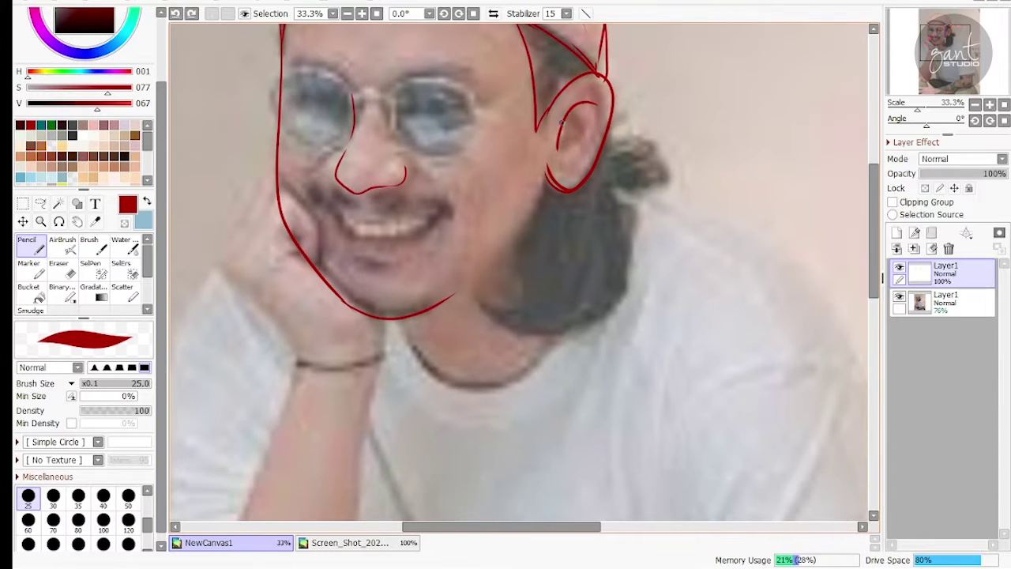
- Draw the rear jaw line curving from the earlobe down towards the chin
drag(553, 177, 509, 267)
key(ctrl+z)
key(ctrl+z)
mouse_move(546, 177)
mouse_down()
mouse_move(518, 251)
mouse_move(494, 259)
mouse_up()
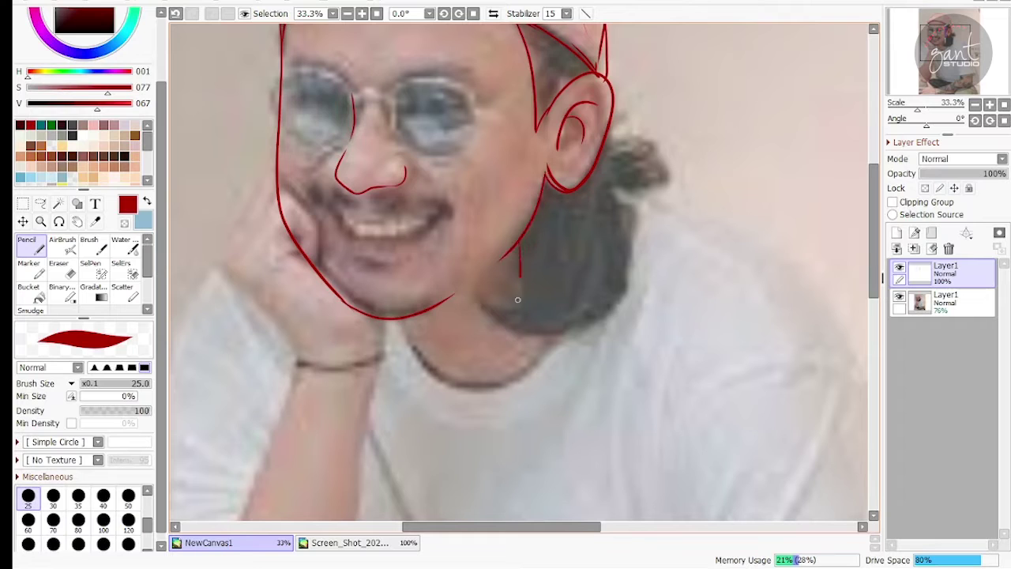
- Outline the long hair behind the jaw with inner strand lines, plus the tuft sticking out behind the ear
drag(517, 299, 550, 321)
key(ctrl+z)
mouse_move(608, 187)
mouse_down()
mouse_move(601, 307)
mouse_move(582, 326)
mouse_up()
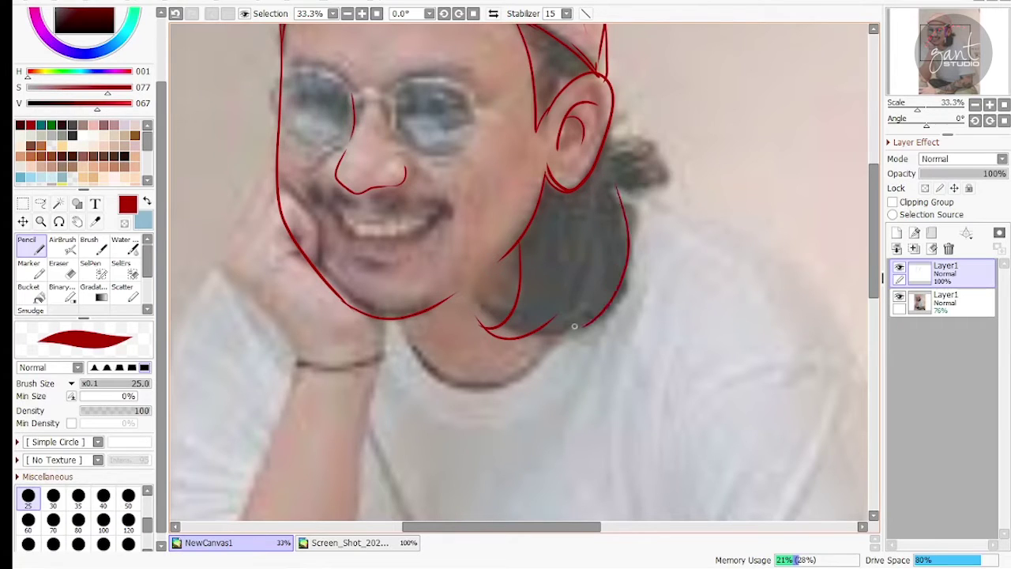
drag(596, 292, 549, 330)
drag(574, 216, 549, 286)
drag(612, 132, 667, 195)
drag(607, 206, 630, 323)
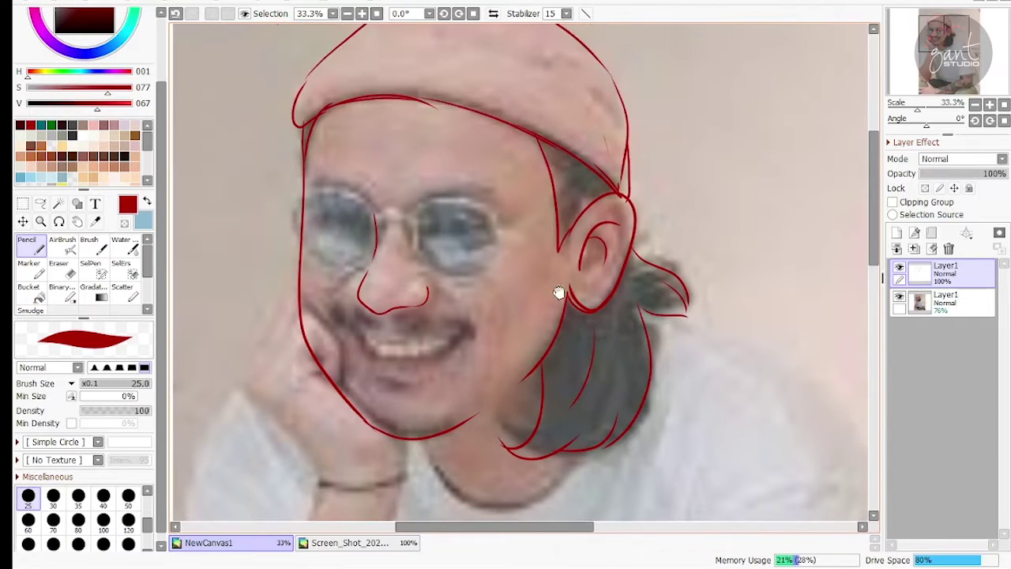
- Trace the smiling mouth with its upper and lower lip contours around the teeth
drag(561, 292, 607, 216)
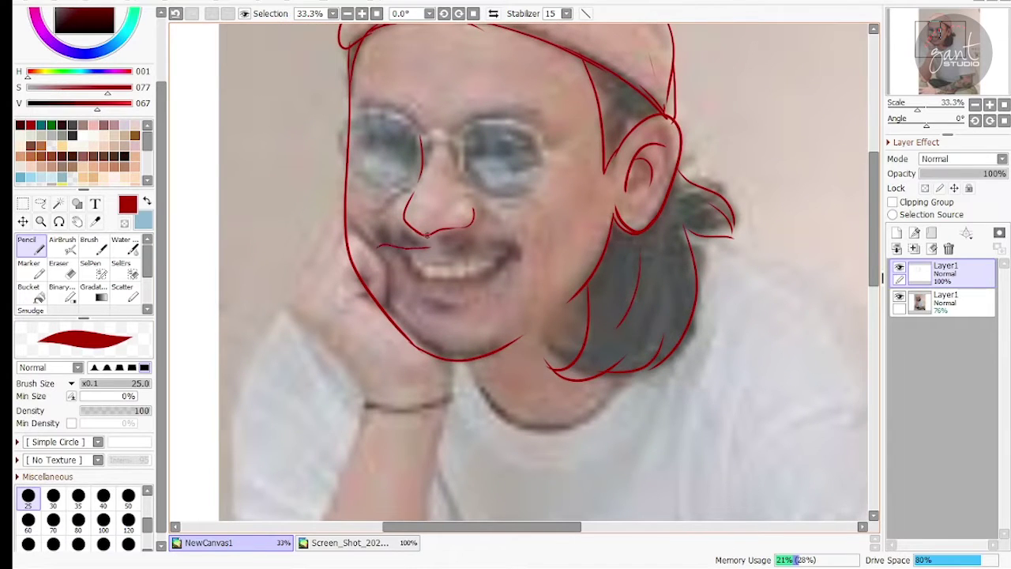
key(ctrl+z)
mouse_move(427, 256)
mouse_down()
mouse_move(478, 198)
mouse_move(515, 213)
mouse_up()
key(ctrl+z)
mouse_move(456, 195)
mouse_down()
mouse_move(567, 197)
mouse_move(551, 215)
mouse_up()
key(ctrl+z)
key(ctrl+z)
mouse_move(453, 211)
mouse_down()
mouse_move(536, 228)
mouse_move(477, 224)
mouse_move(546, 220)
mouse_up()
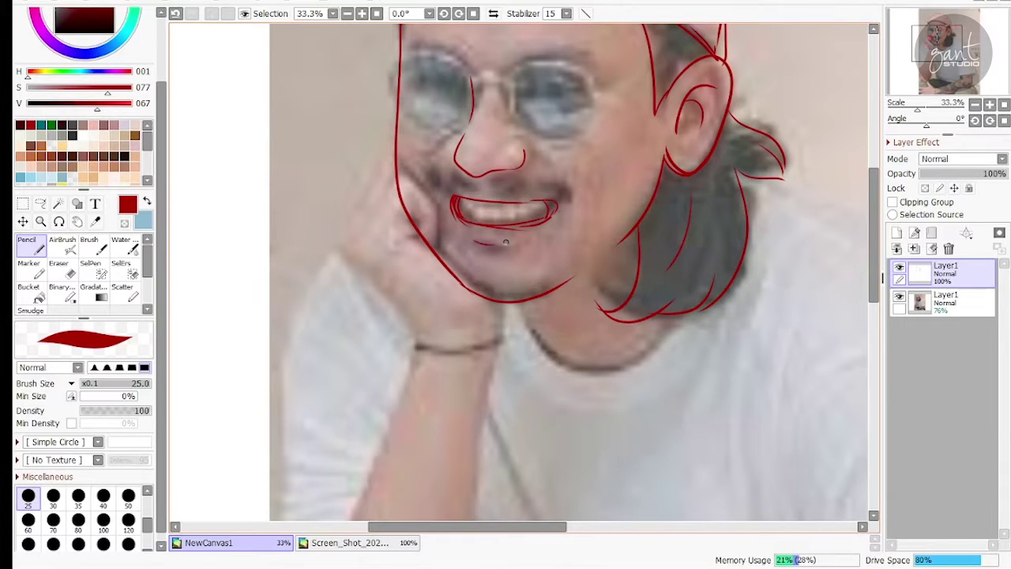
key(ctrl+z)
- Outline both halves of the moustache above the upper lip
mouse_move(460, 175)
mouse_down()
mouse_move(488, 195)
mouse_move(476, 206)
mouse_up()
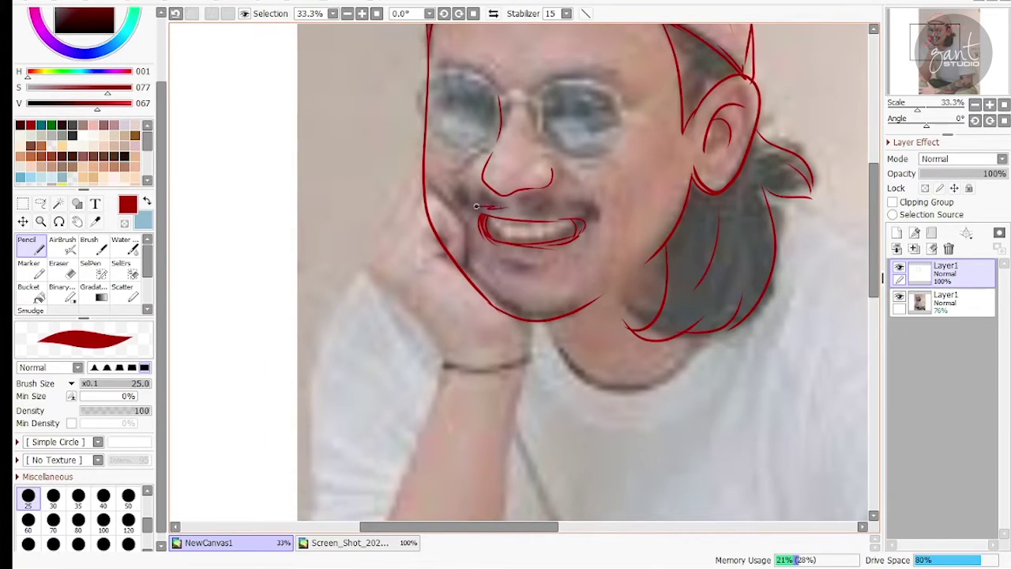
key(ctrl+z)
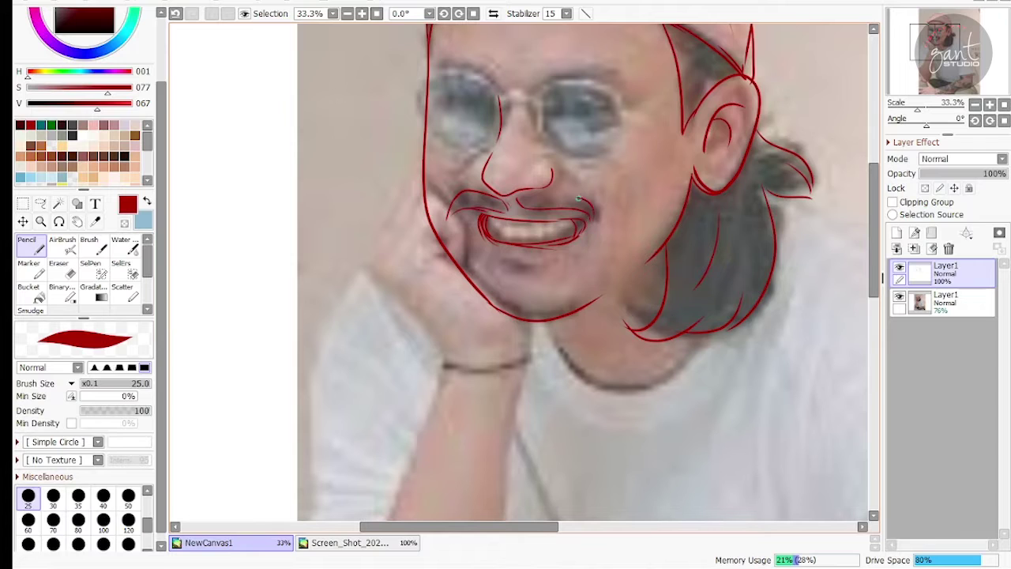
key(ctrl+z)
drag(523, 196, 556, 193)
- Draw both eye outlines inside the glasses and add a filled dot for each pupil
drag(583, 147, 571, 212)
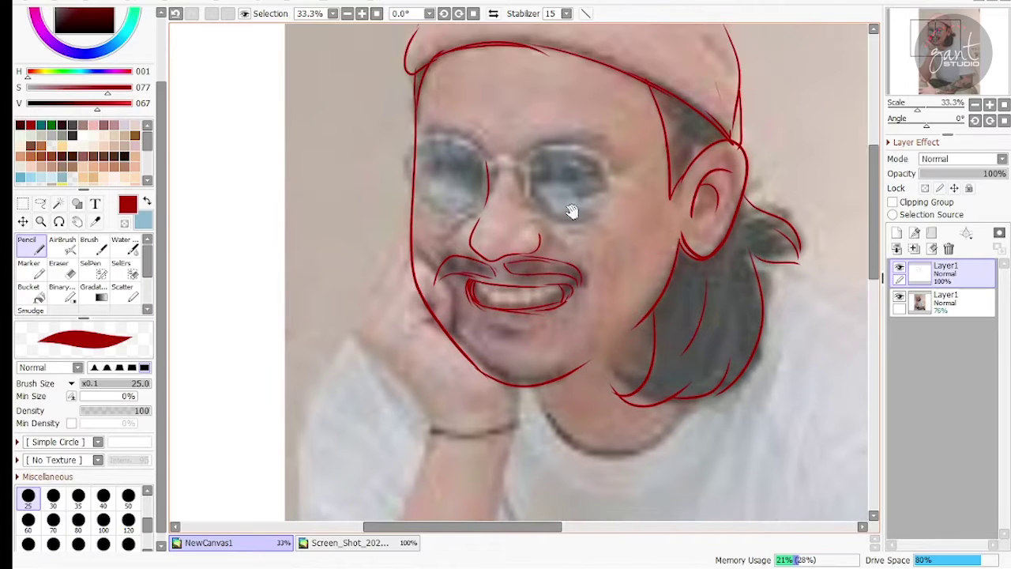
key(ctrl+z)
mouse_move(538, 173)
mouse_down()
mouse_move(592, 163)
mouse_move(598, 189)
mouse_move(536, 185)
mouse_move(571, 154)
mouse_move(606, 187)
mouse_move(608, 176)
mouse_move(581, 183)
mouse_move(599, 190)
mouse_move(537, 190)
mouse_up()
key(ctrl+z)
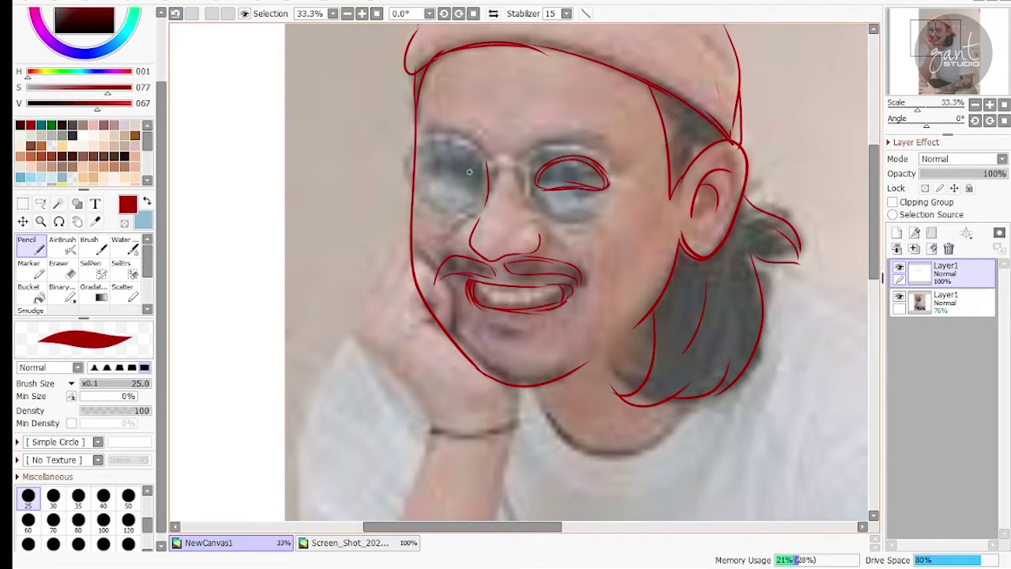
drag(485, 166, 428, 167)
key(ctrl+z)
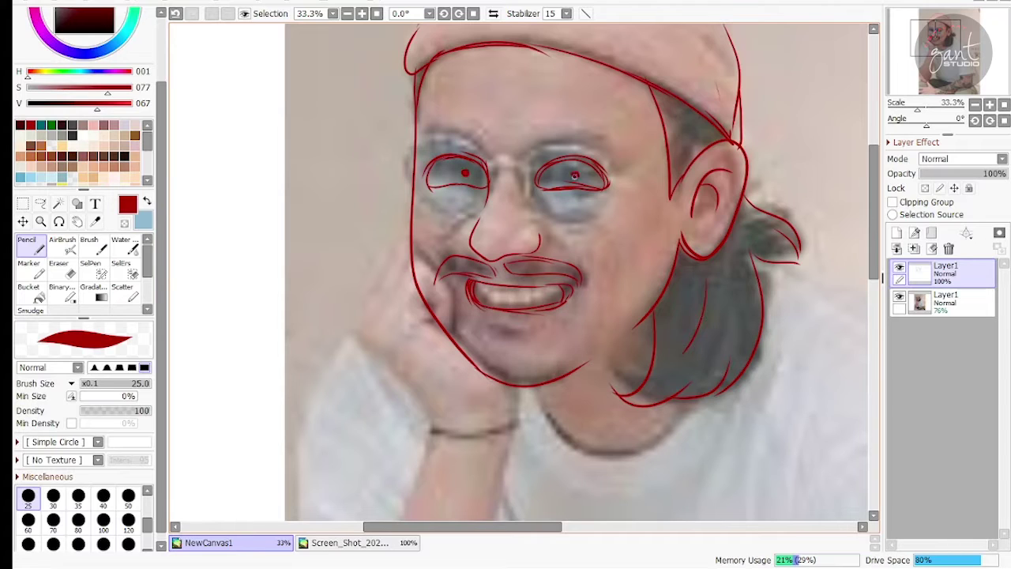
- Sketch the two eyebrows as double curved strokes above the eyes
mouse_move(534, 148)
mouse_down()
mouse_move(617, 144)
mouse_move(592, 140)
mouse_move(613, 157)
mouse_up()
key(ctrl+z)
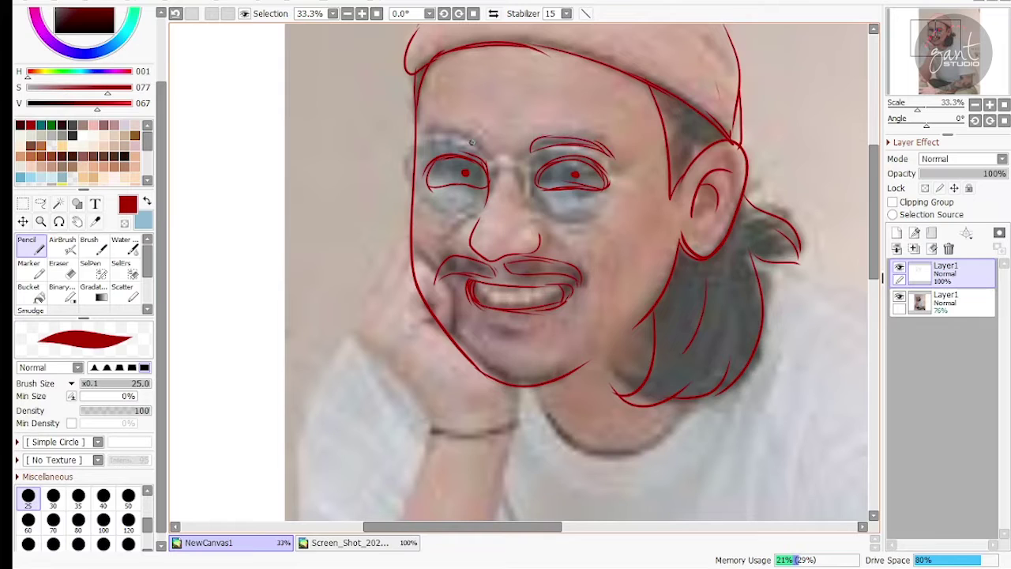
drag(421, 147, 480, 147)
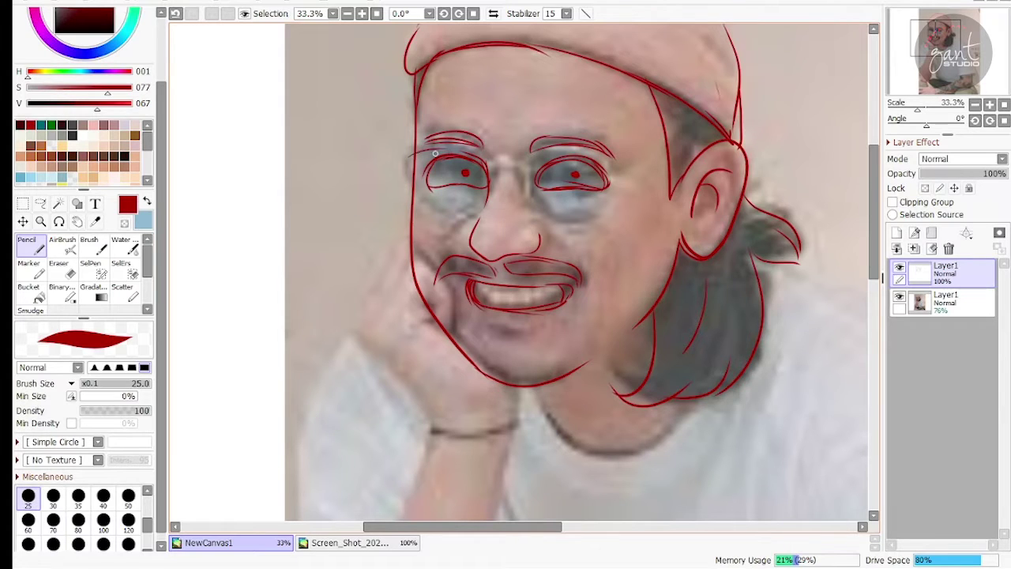
- Trace the glasses with both round lens frames and the bridge over the nose
drag(409, 152, 493, 160)
drag(406, 159, 454, 215)
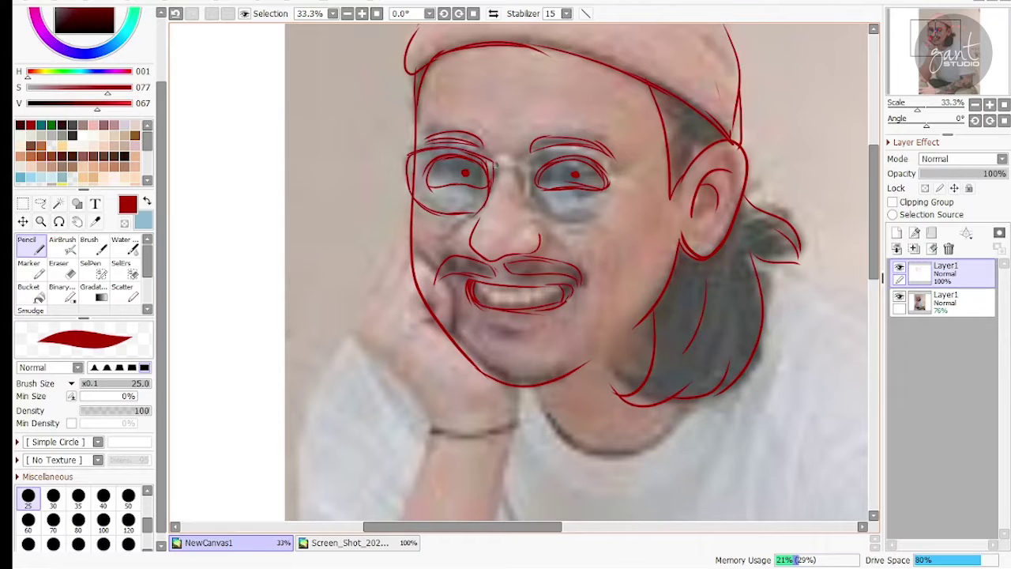
drag(600, 216, 616, 177)
drag(528, 164, 600, 151)
drag(588, 153, 617, 166)
key(ctrl+z)
key(ctrl+z)
key(ctrl+z)
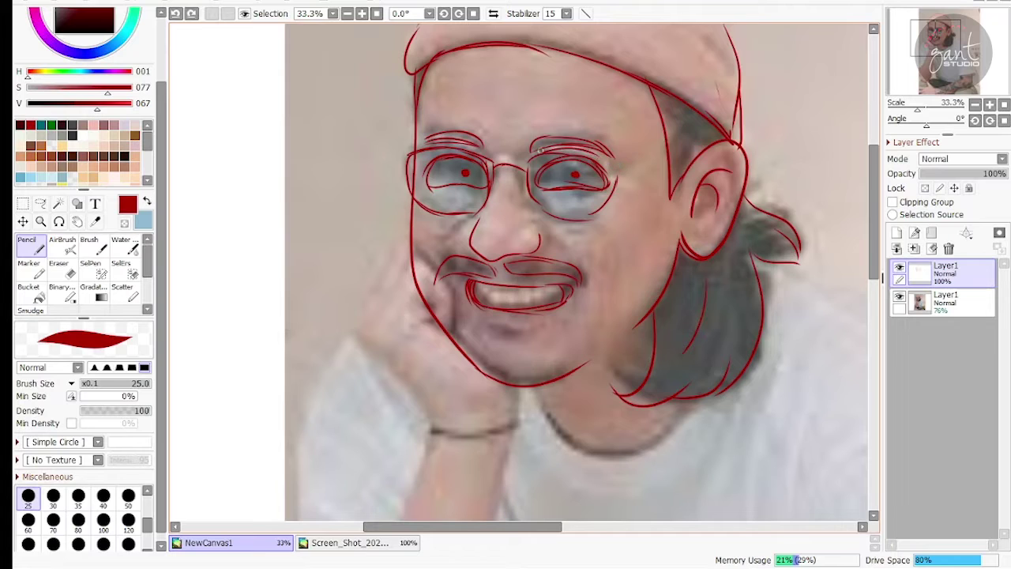
mouse_move(525, 168)
mouse_down()
mouse_move(577, 147)
mouse_move(568, 148)
mouse_move(627, 170)
mouse_up()
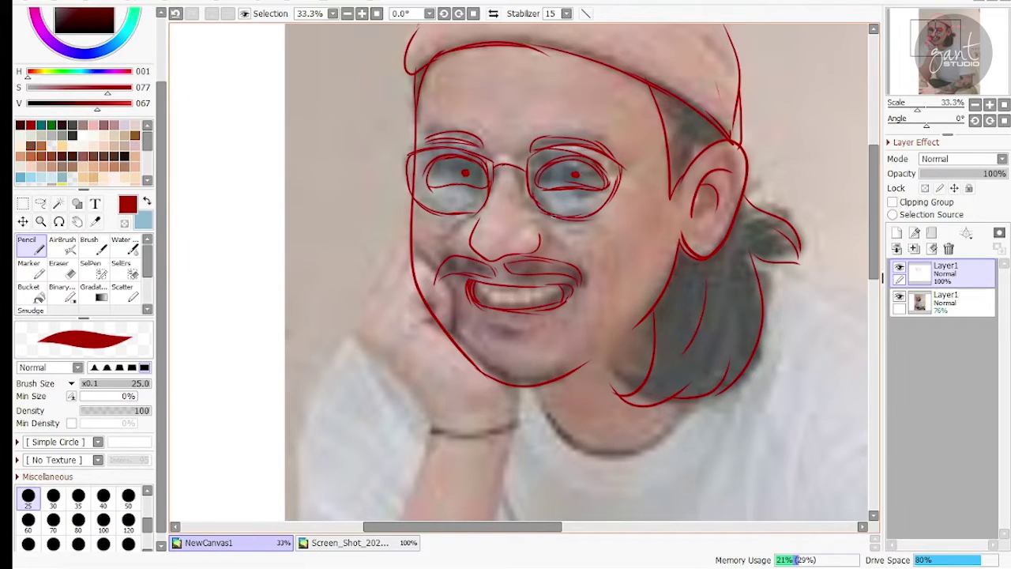
- Hide the reference photo layer to review the red head sketch on its own
mouse_move(427, 234)
mouse_down()
mouse_move(408, 179)
mouse_move(439, 192)
mouse_up()
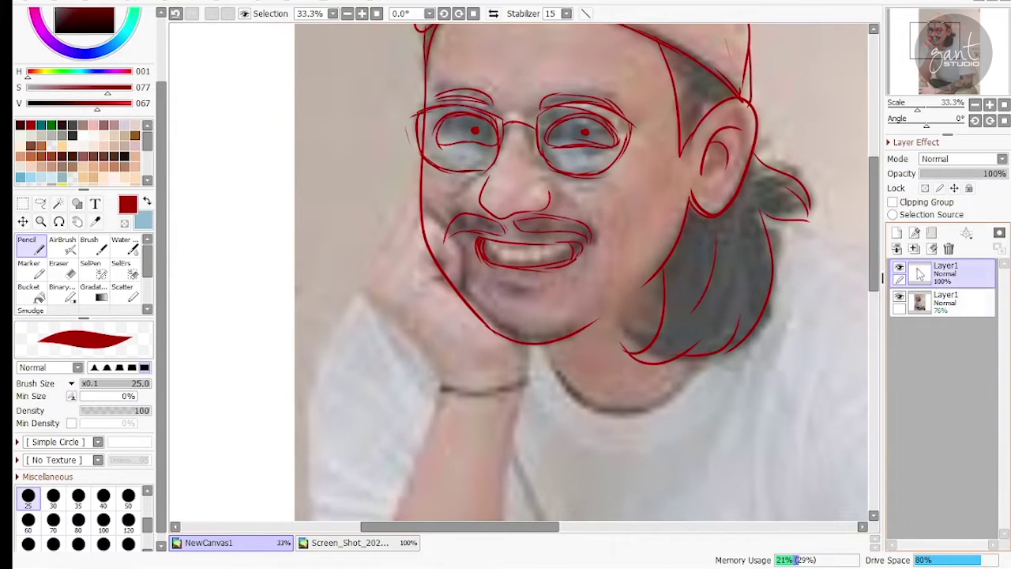
click(899, 295)
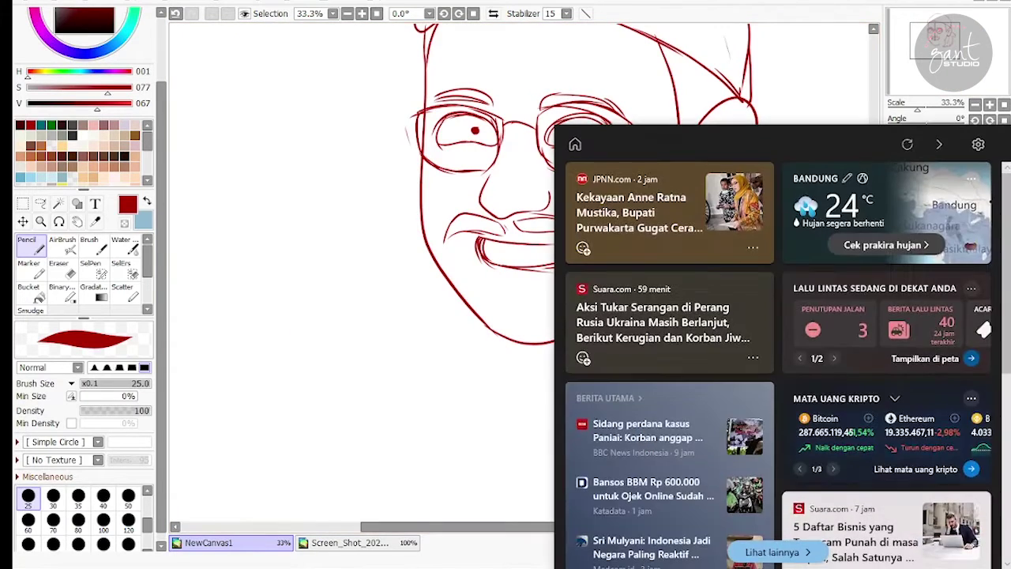
click(791, 29)
drag(942, 39, 948, 28)
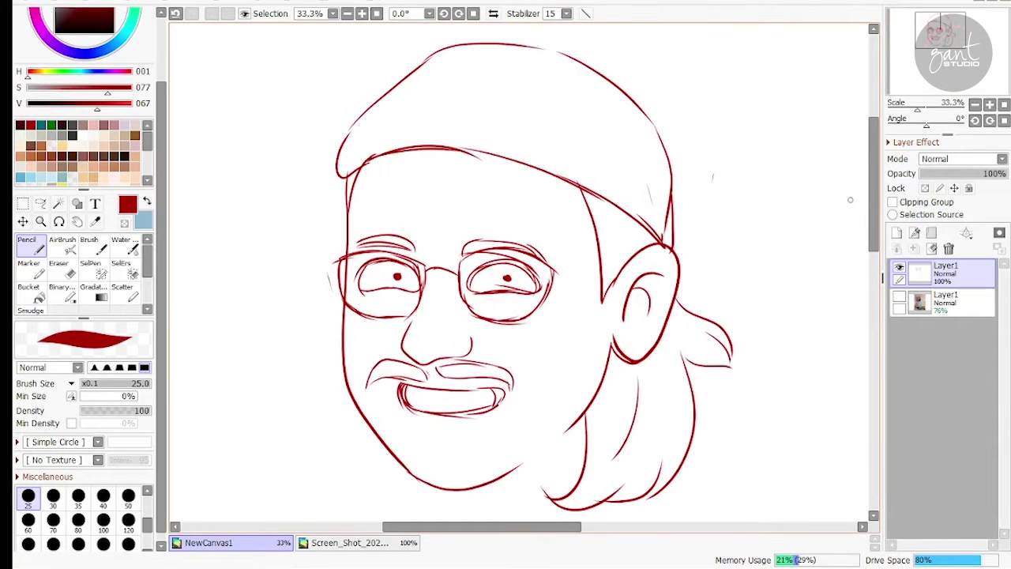
- Reinforce the nose contour with extra strokes along its side and around the nostrils
mouse_move(425, 278)
mouse_down()
mouse_move(404, 338)
mouse_move(426, 361)
mouse_up()
key(ctrl+z)
key(ctrl+z)
mouse_move(409, 349)
mouse_down()
mouse_move(444, 353)
mouse_move(423, 362)
mouse_up()
key(ctrl+z)
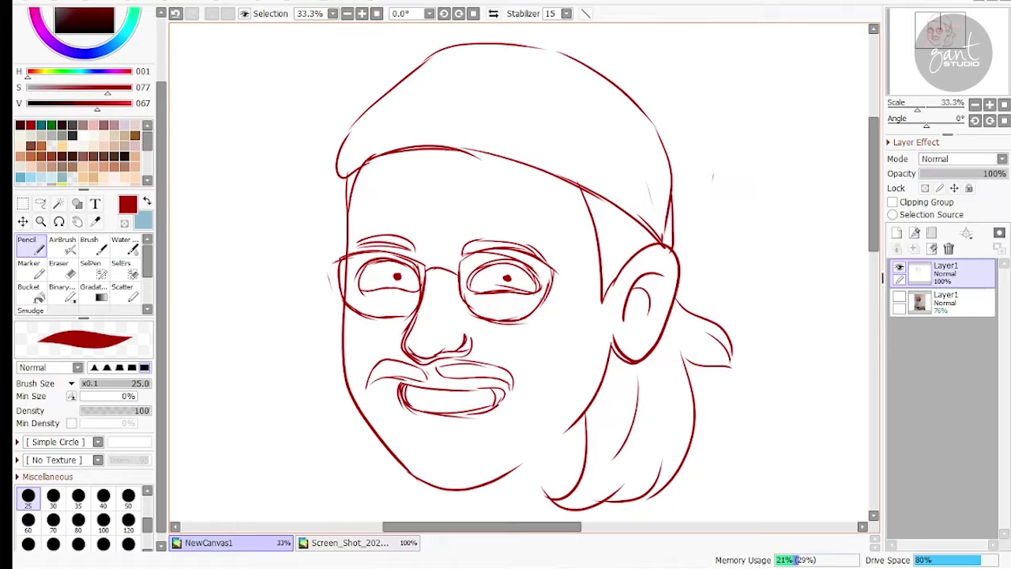
- Try to clean up the lines between the nose and moustache with the Eraser
key(e)
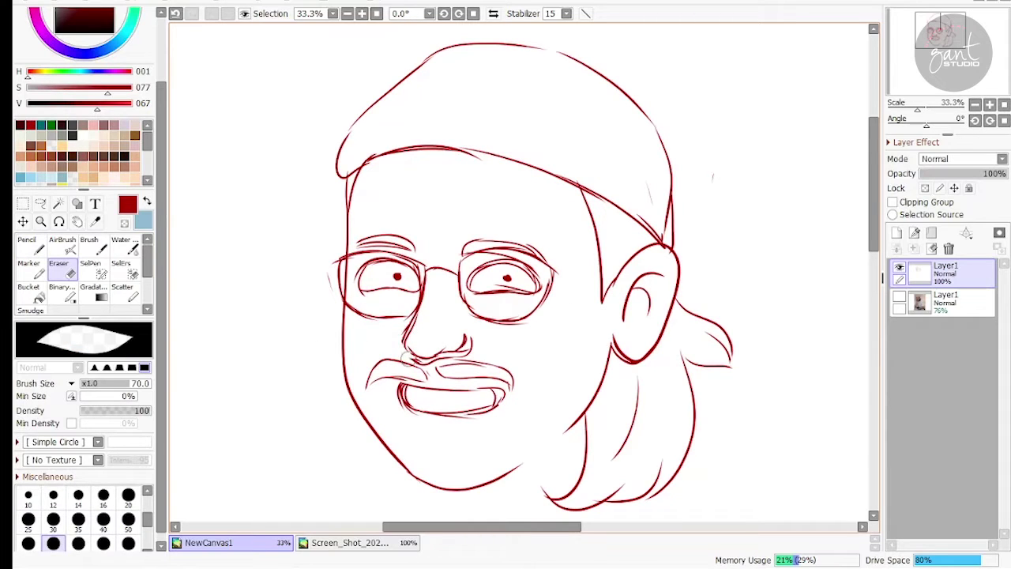
mouse_move(426, 364)
mouse_down()
mouse_move(470, 338)
mouse_move(461, 357)
mouse_move(470, 385)
mouse_up()
key(ctrl+z)
key(ctrl+z)
key(ctrl+z)
key(ctrl+z)
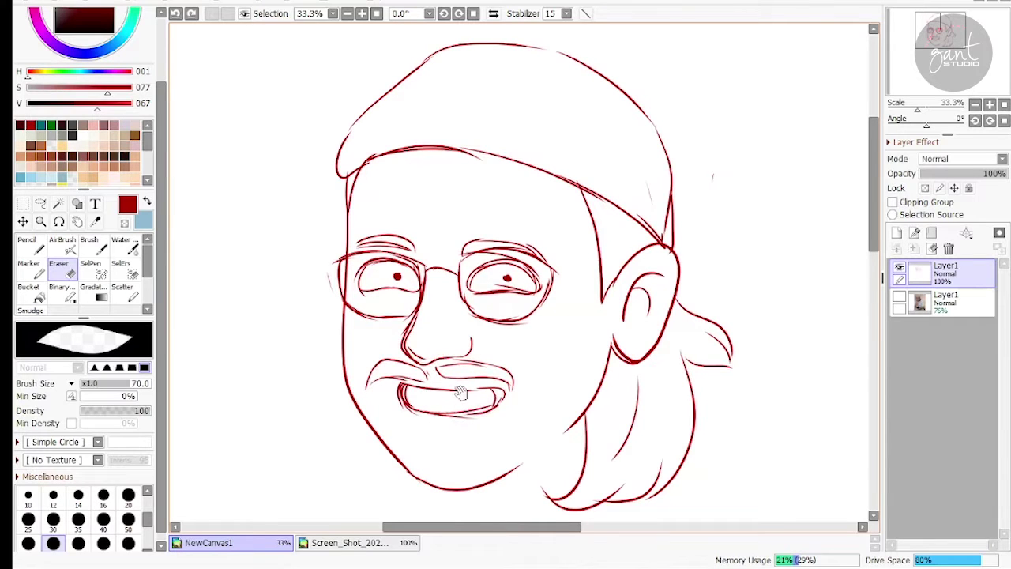
- Lower the sketch layer's opacity to 46% and show the reference photo layer again
mouse_move(461, 388)
mouse_down()
mouse_move(474, 282)
mouse_move(473, 300)
mouse_up()
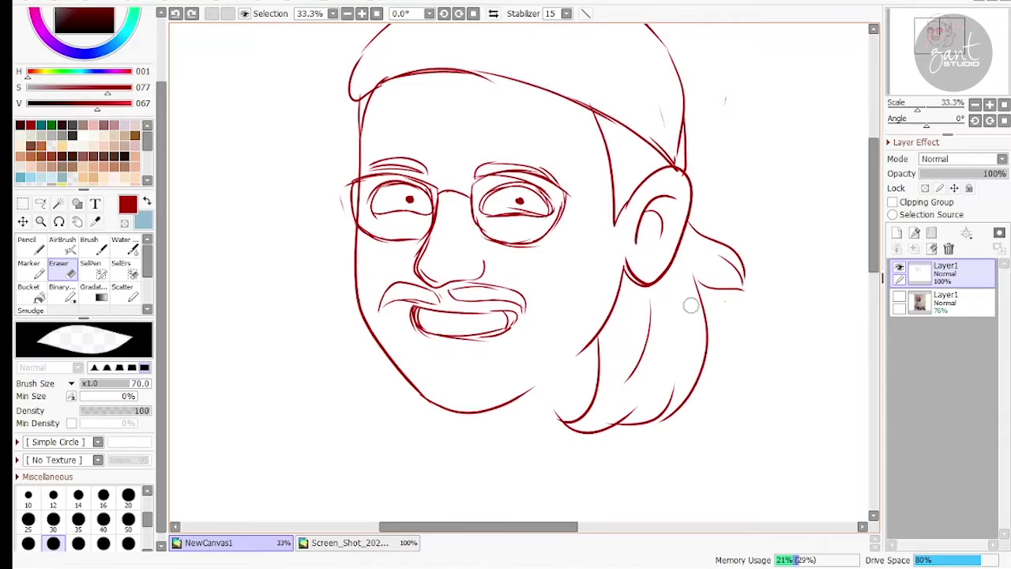
click(959, 173)
click(899, 296)
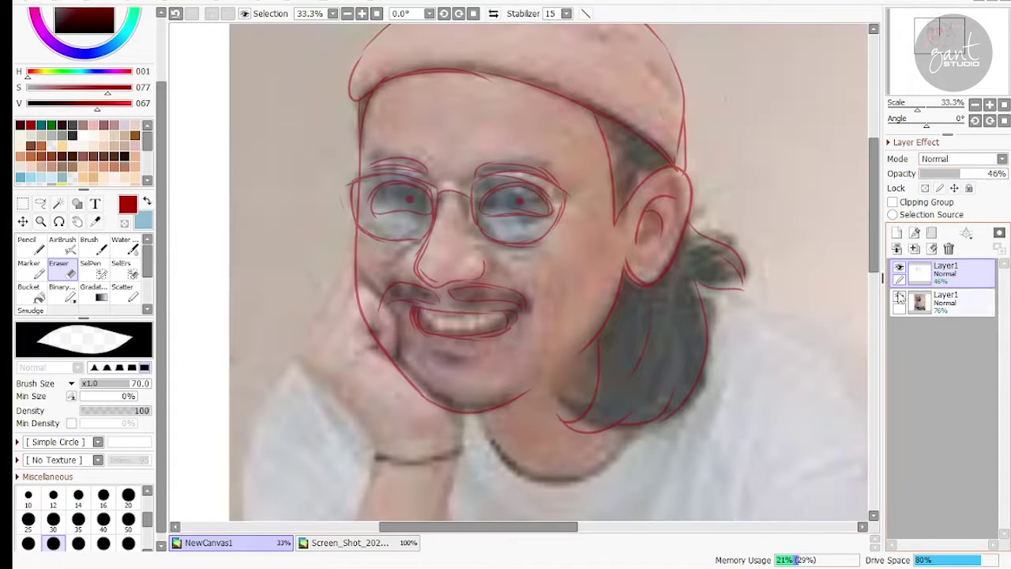
- Sketch the neck and shirt neckline below the chin with the Pencil, and hide the reference photo layer
key(n)
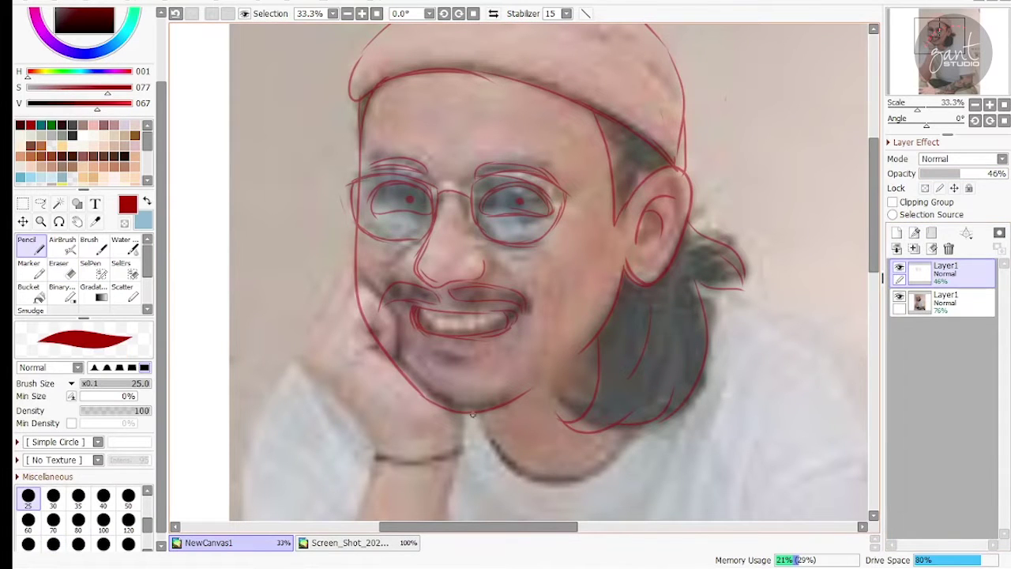
mouse_move(472, 414)
mouse_down()
mouse_move(561, 474)
mouse_move(613, 452)
mouse_up()
click(898, 297)
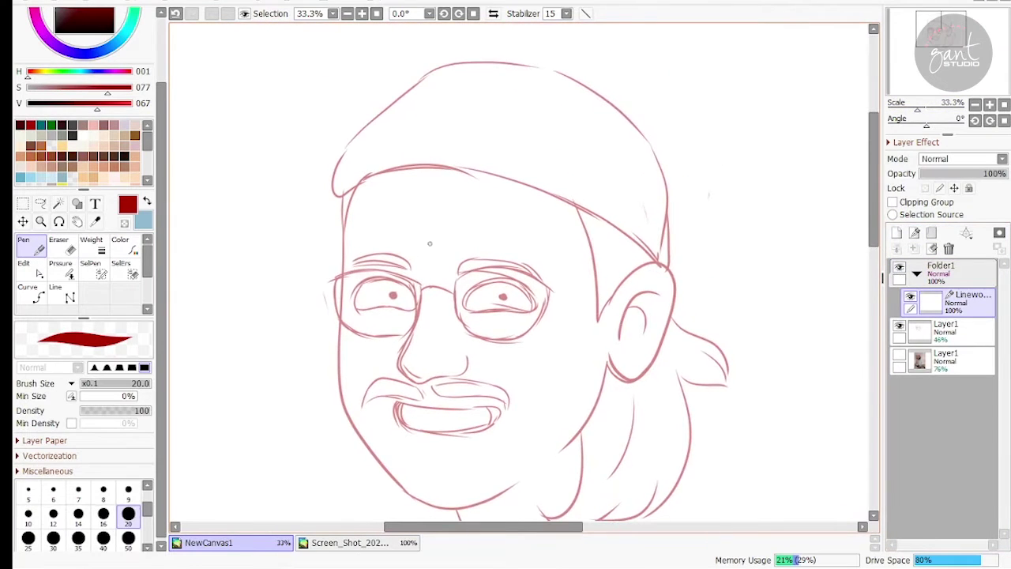
- Switch to the Curve tool with black and ink the cap's lower edge from the ear across the forehead
click(31, 293)
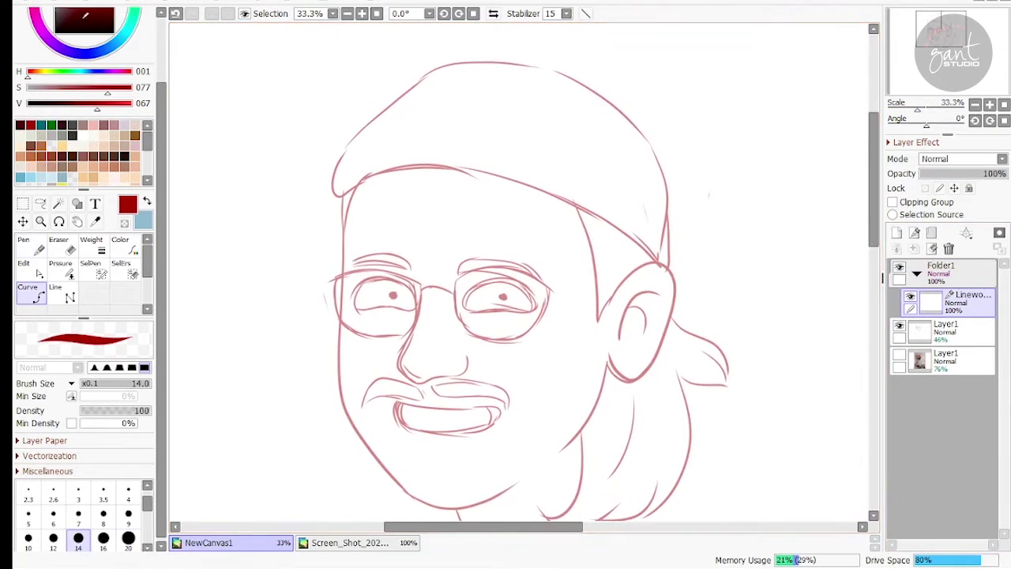
click(55, 33)
drag(602, 277, 600, 245)
click(659, 234)
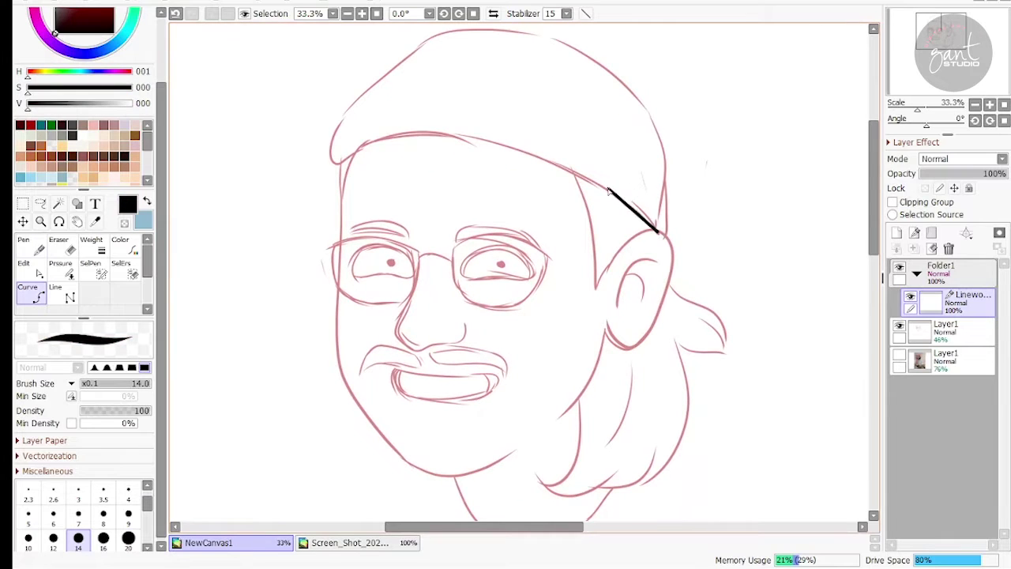
click(429, 135)
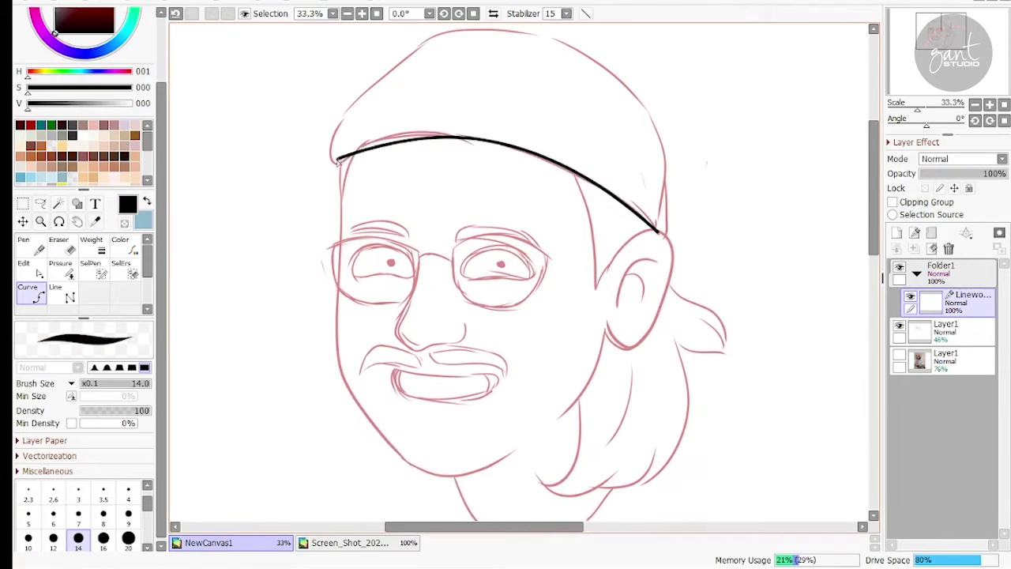
click(338, 163)
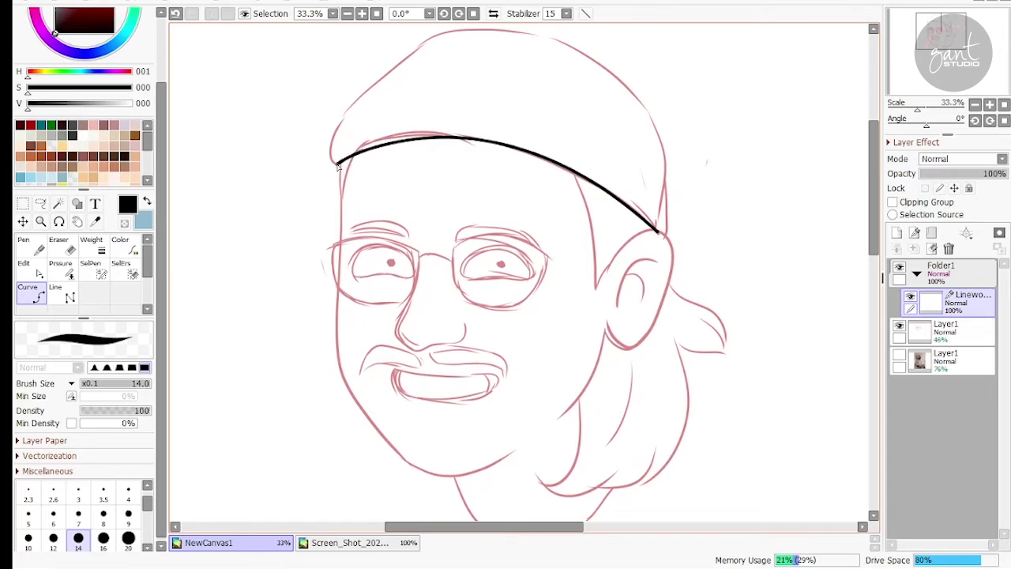
- Ink the cap's crown as a curve from its front corner over the top and back down to the ear
click(385, 77)
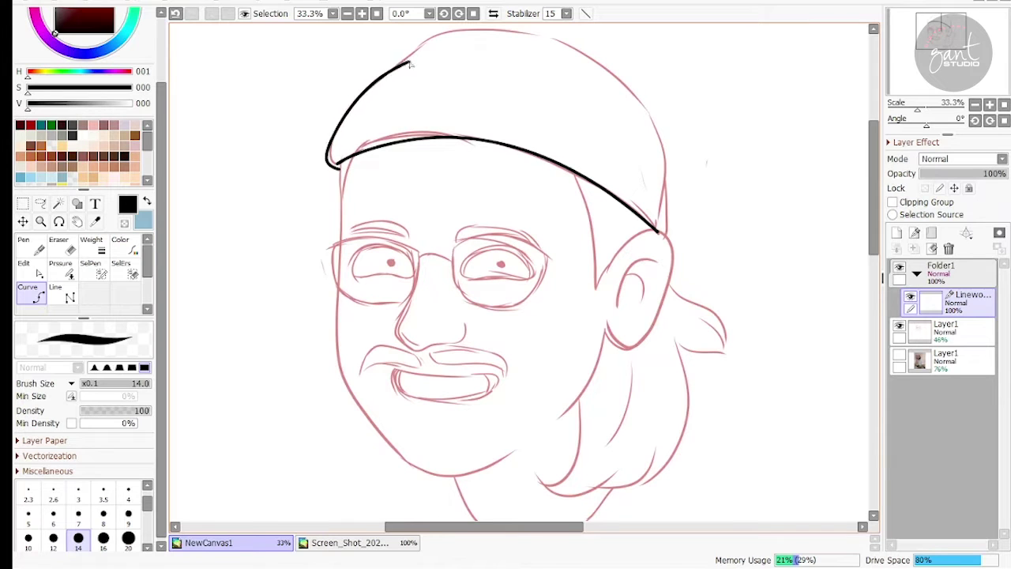
drag(418, 66, 362, 107)
click(464, 72)
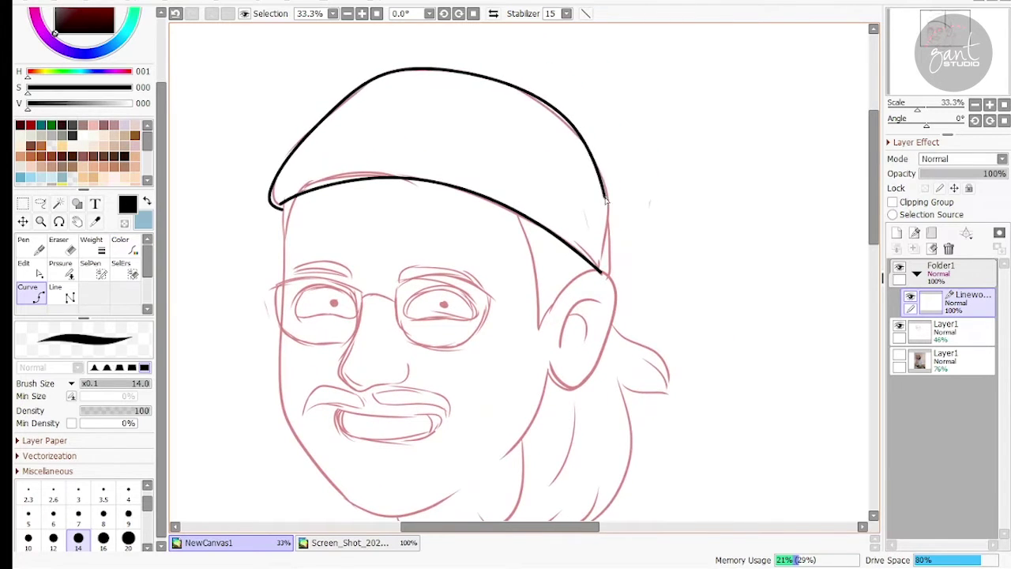
double_click(608, 275)
- Ink the sideburn edge in front of the ear and the ear's outer contour with curves
drag(586, 274, 598, 181)
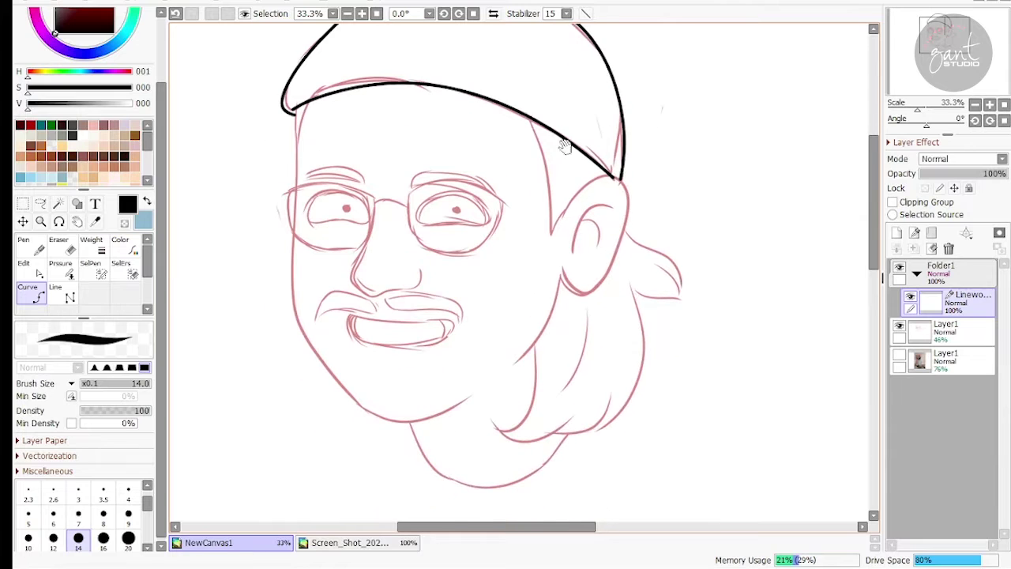
click(533, 120)
click(544, 156)
click(550, 234)
click(612, 178)
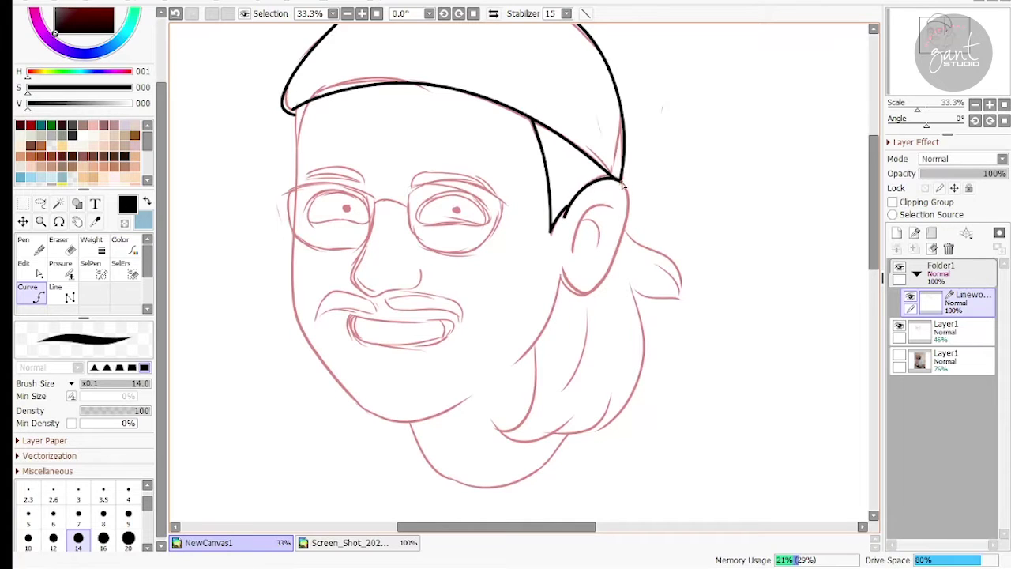
click(626, 190)
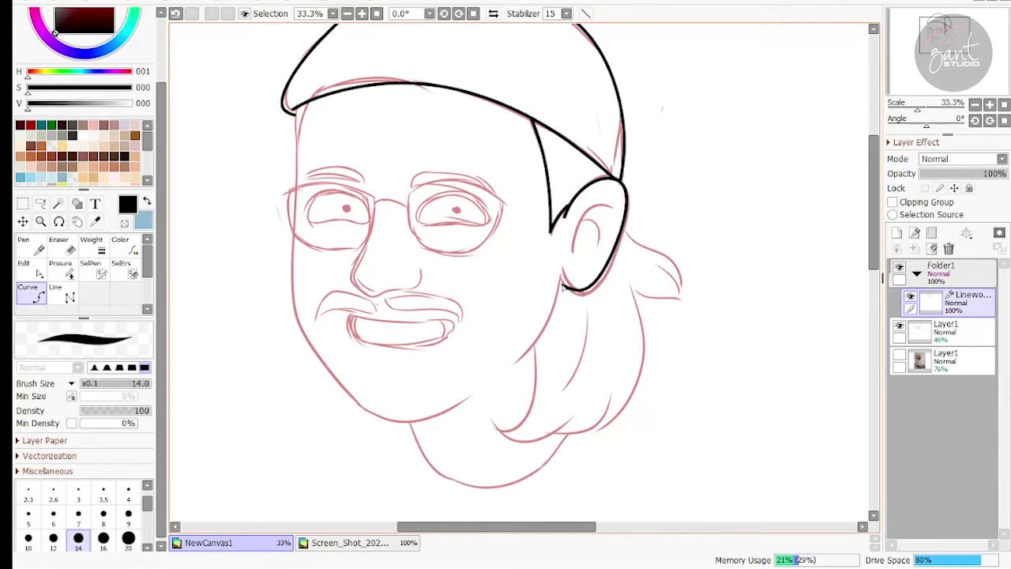
double_click(562, 283)
drag(598, 281, 596, 275)
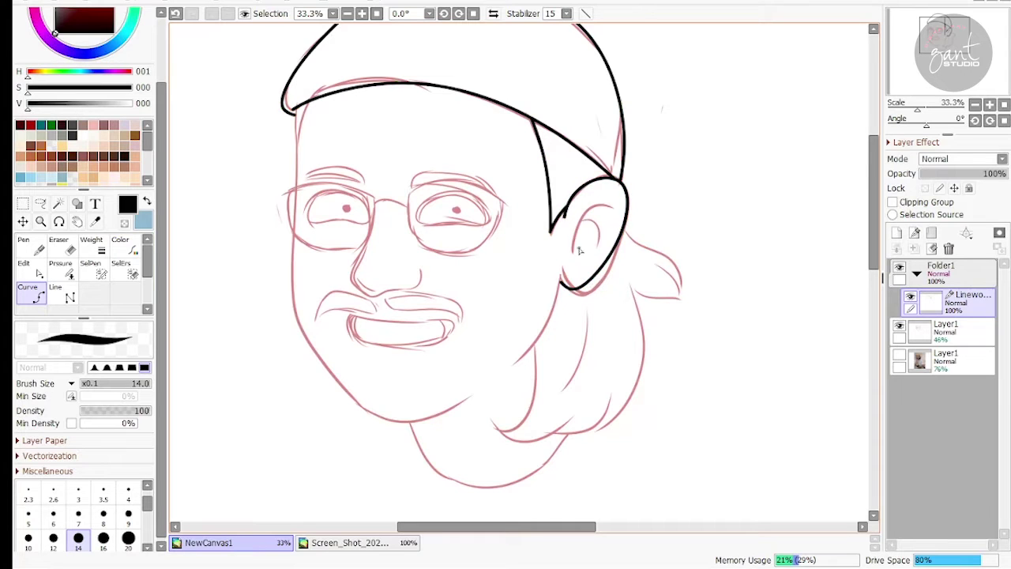
- Ink the face contour from the cap's front corner down the cheek and around the chin
drag(503, 214, 567, 178)
click(361, 73)
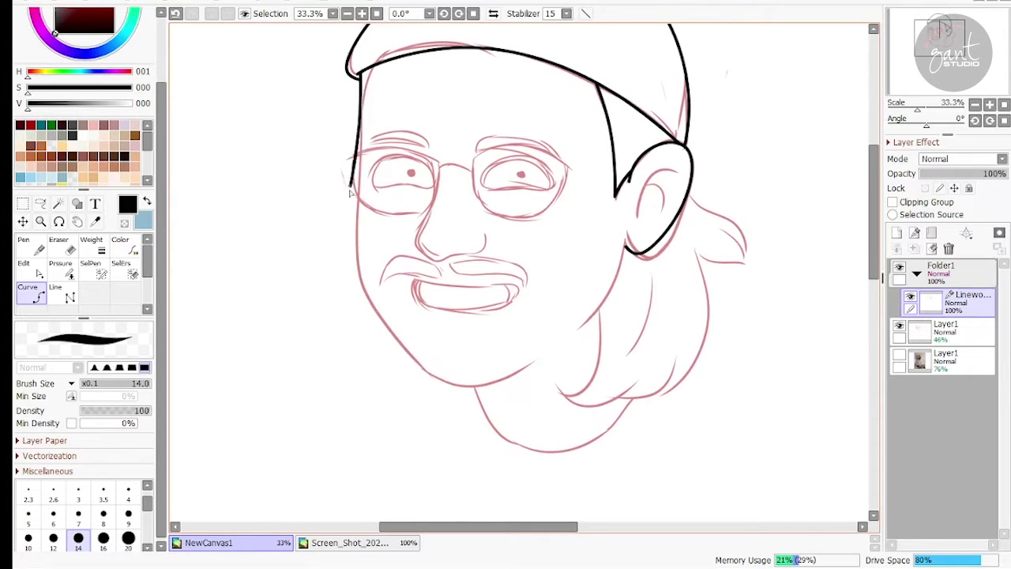
click(359, 273)
click(416, 359)
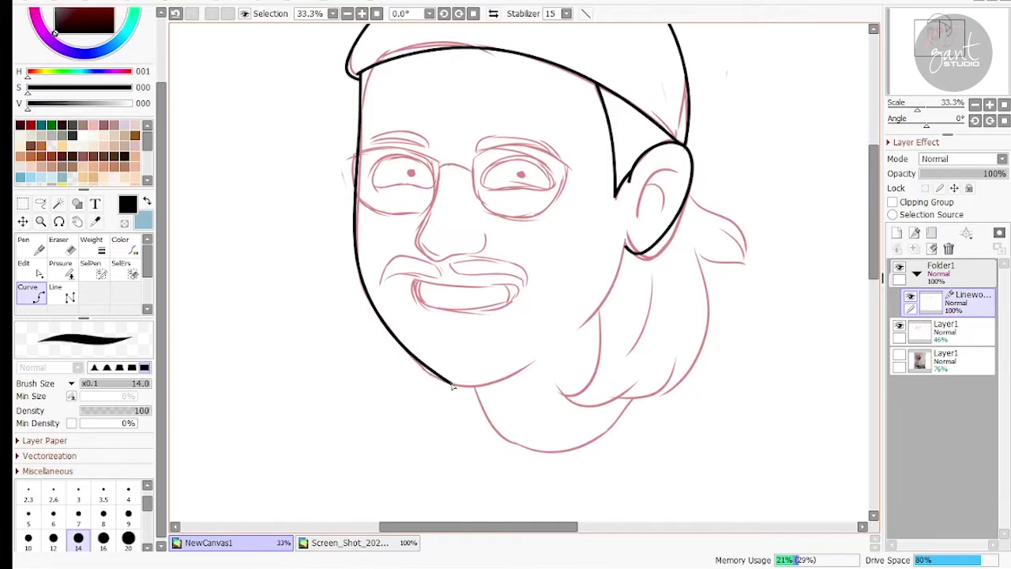
click(455, 385)
double_click(539, 358)
- Ink the jawline up to the ear and taper the open ends of the jaw and chin lines with Pressure
click(582, 326)
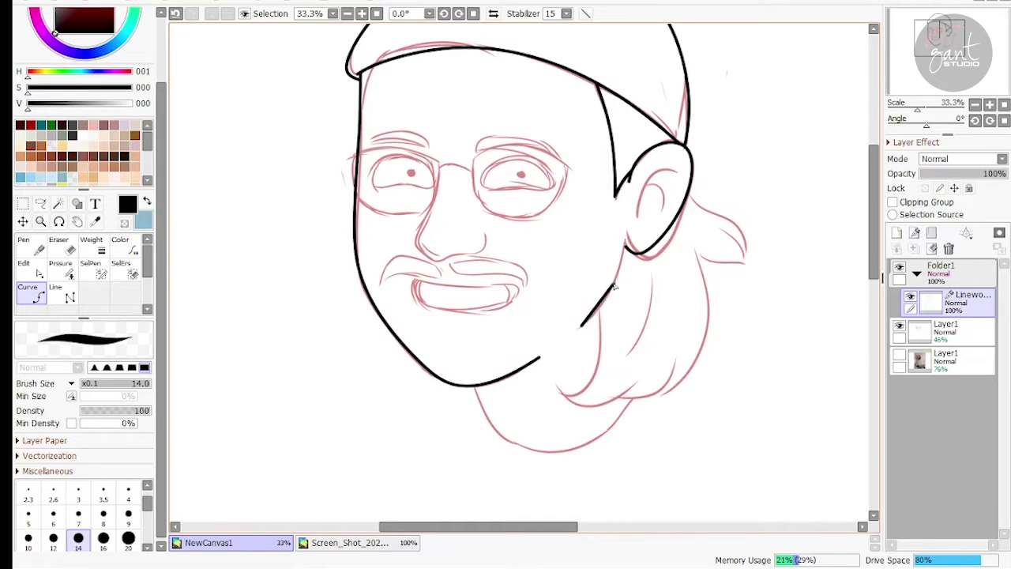
click(614, 279)
click(626, 246)
double_click(625, 234)
key(ctrl+shift)
drag(582, 325, 524, 351)
- Ink the neck and shirt neckline as one curve from the chin to the hair
drag(525, 348, 495, 265)
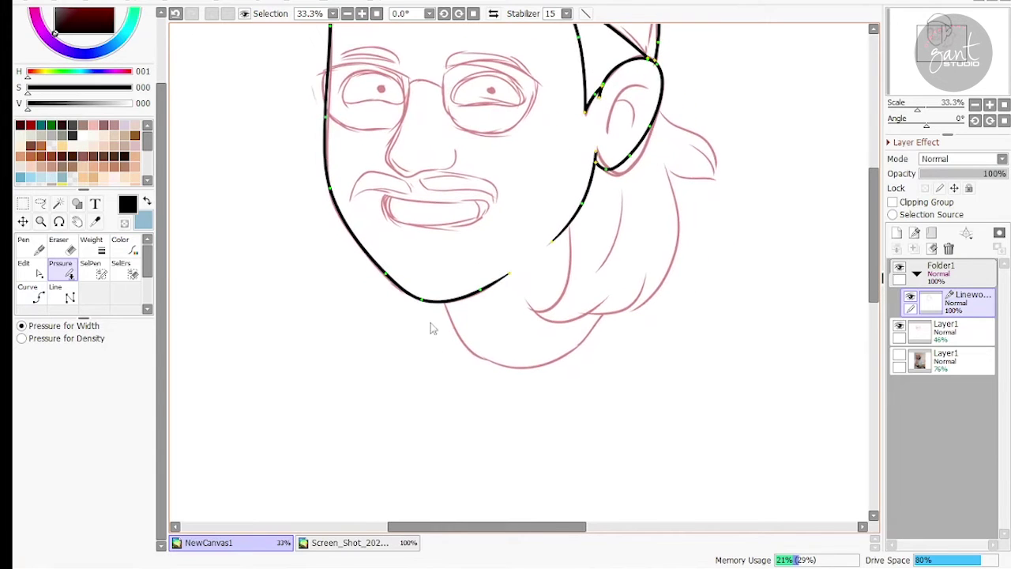
key(c)
click(443, 301)
click(470, 346)
click(529, 368)
double_click(602, 314)
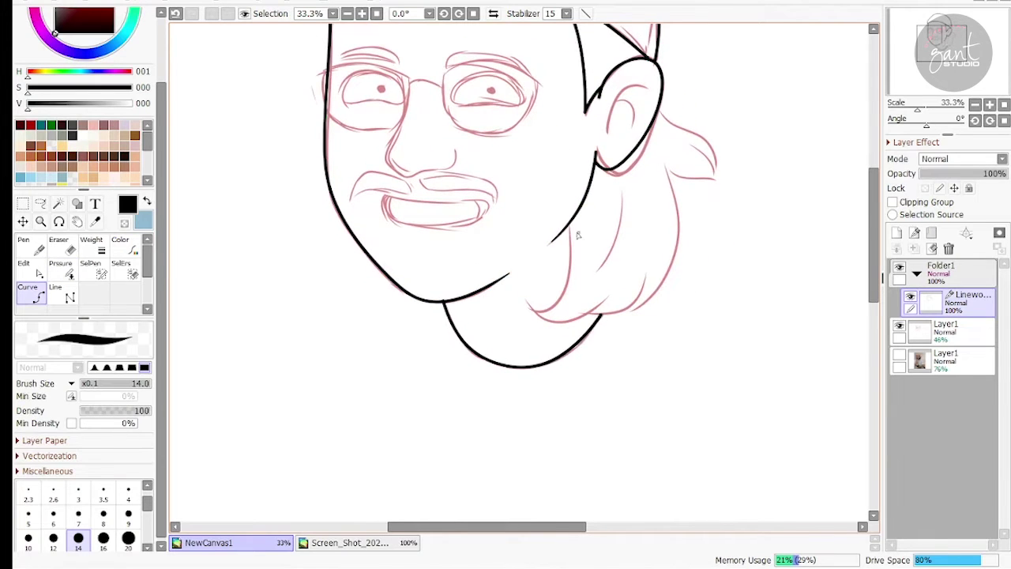
- Ink the hair lock hanging from the jaw to its pointed tip and taper the curve's open end with Pressure
click(569, 225)
click(566, 283)
click(530, 308)
click(560, 321)
double_click(609, 297)
key(p)
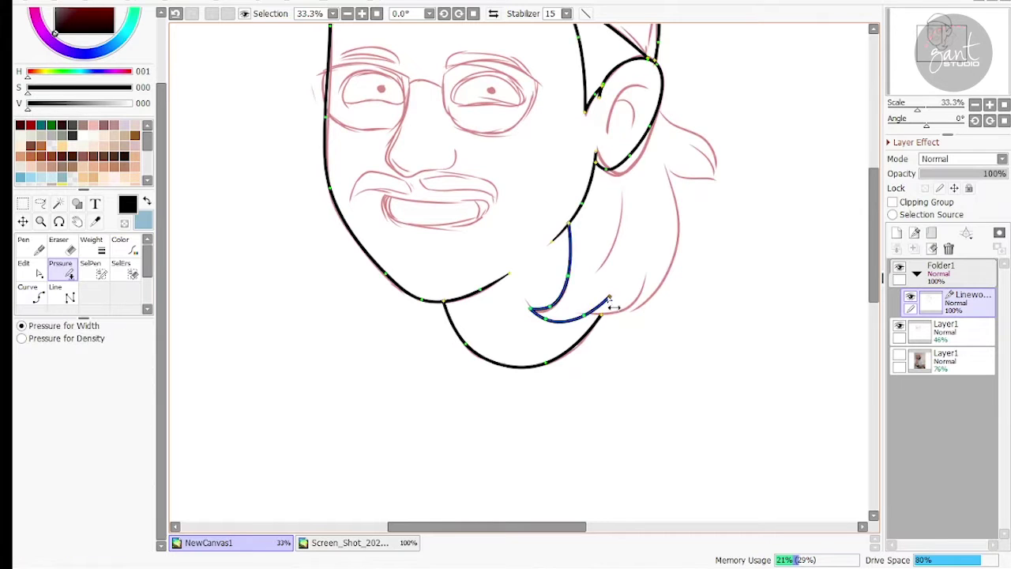
drag(609, 299, 575, 305)
- Ink the hair's lower strands and back contour up towards the ear, tapering the strand end with Pressure
drag(575, 306, 521, 328)
key(c)
click(542, 337)
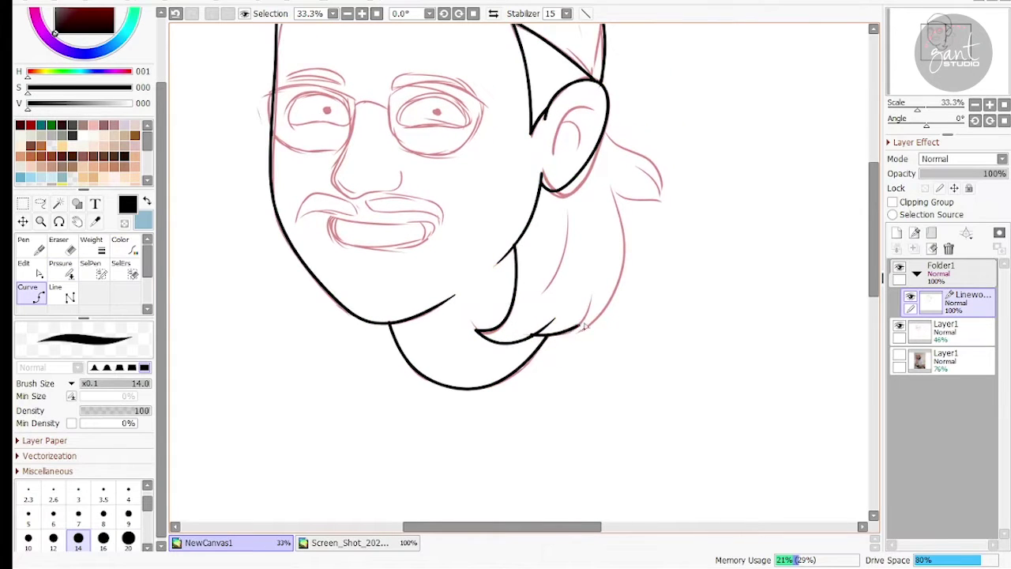
click(595, 322)
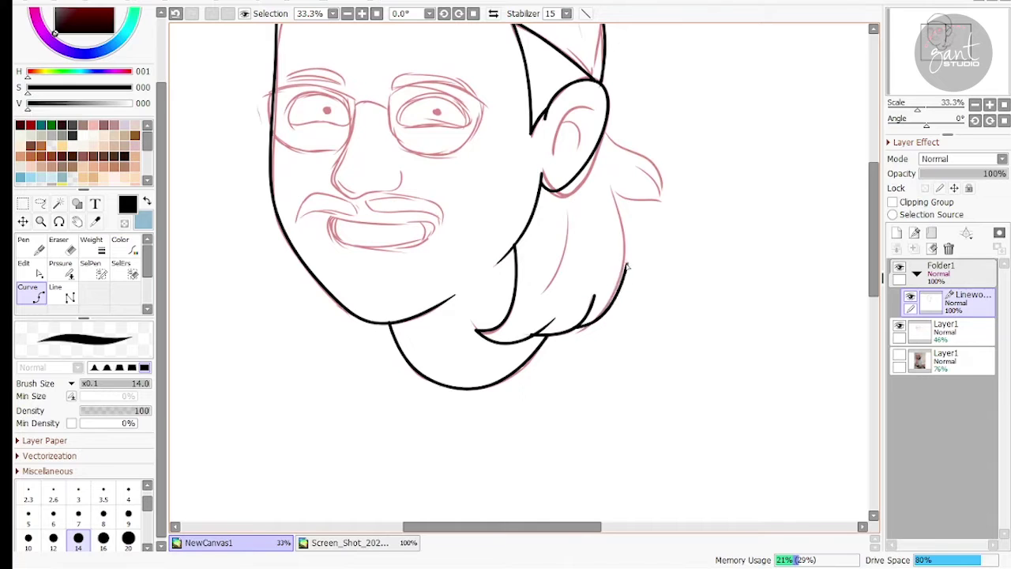
click(624, 259)
click(622, 211)
double_click(609, 185)
key(p)
drag(594, 296, 553, 309)
- Ink the pointed tuft sticking out behind the ear with curves
drag(596, 272, 568, 317)
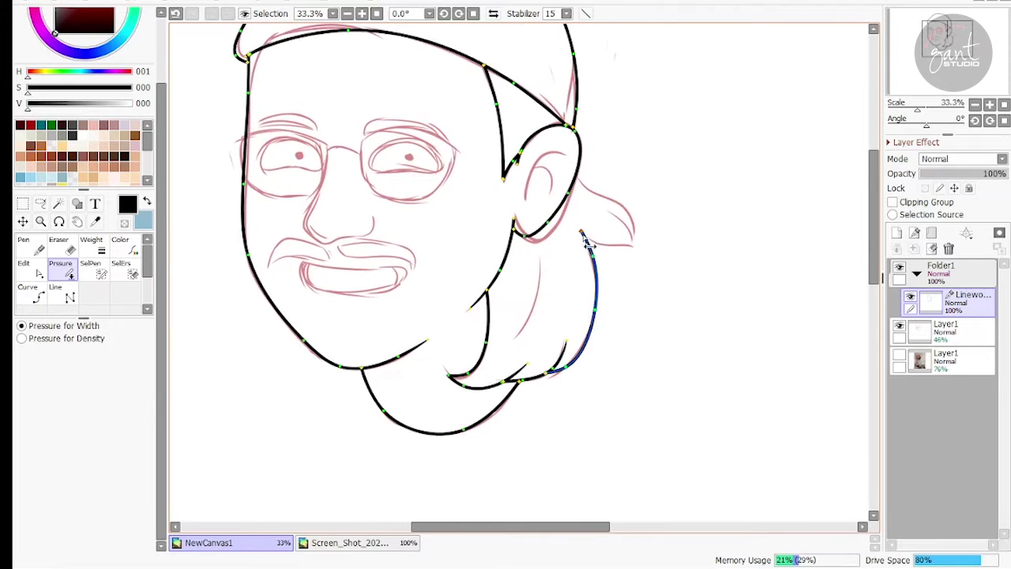
key(c)
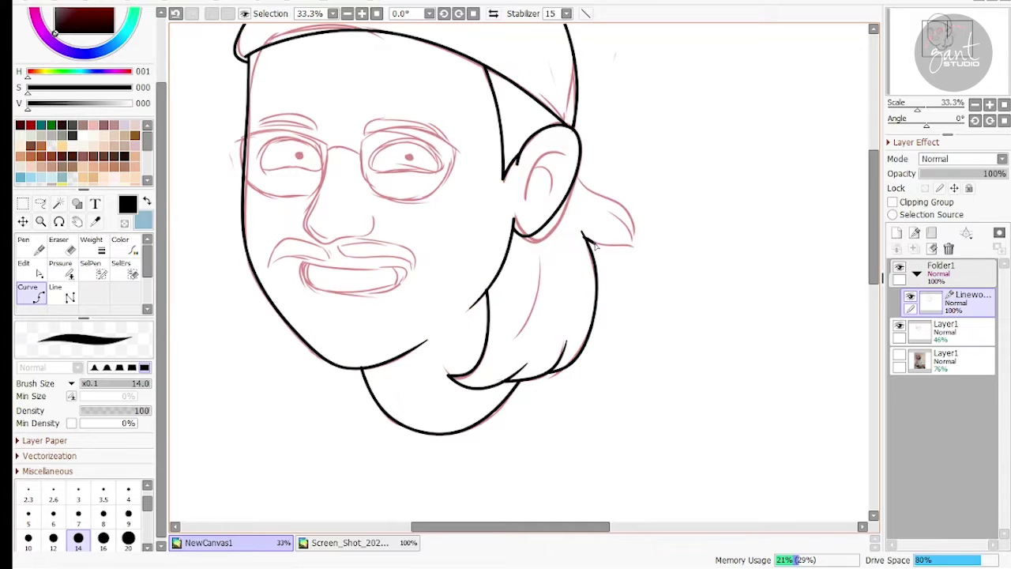
click(583, 236)
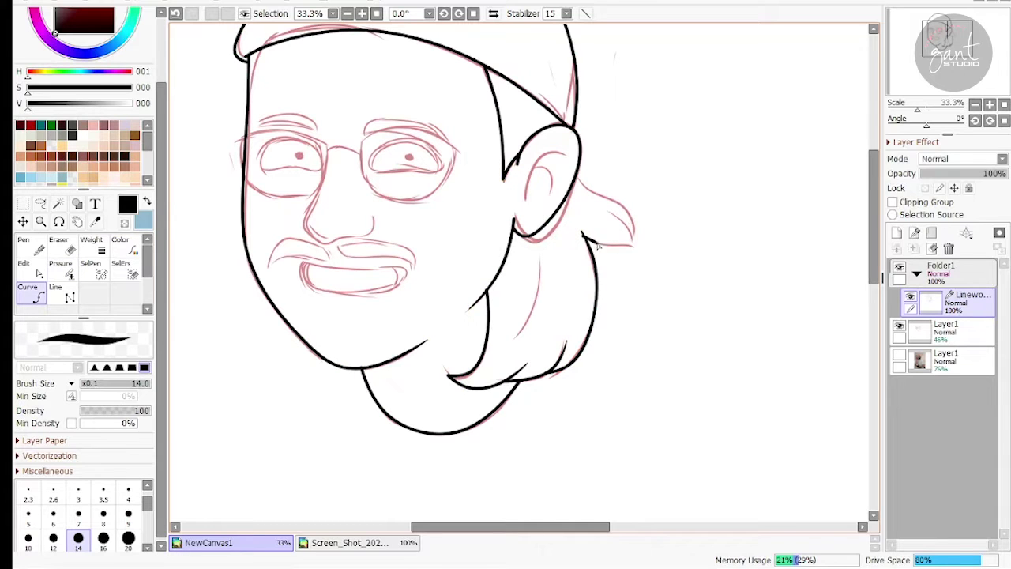
click(642, 249)
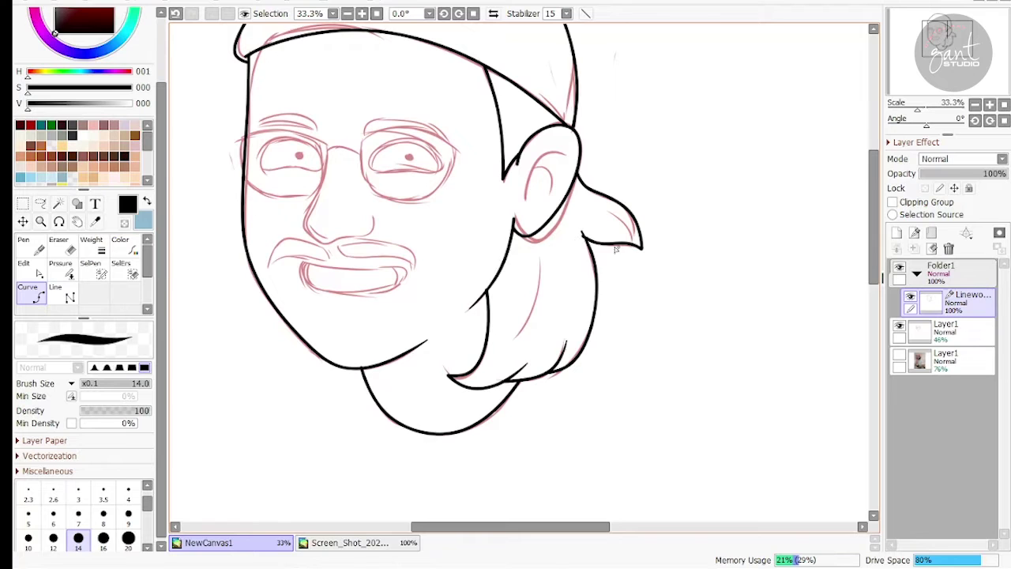
- Draw the inner folds of the ear with the Pen
drag(544, 204, 609, 264)
key(n)
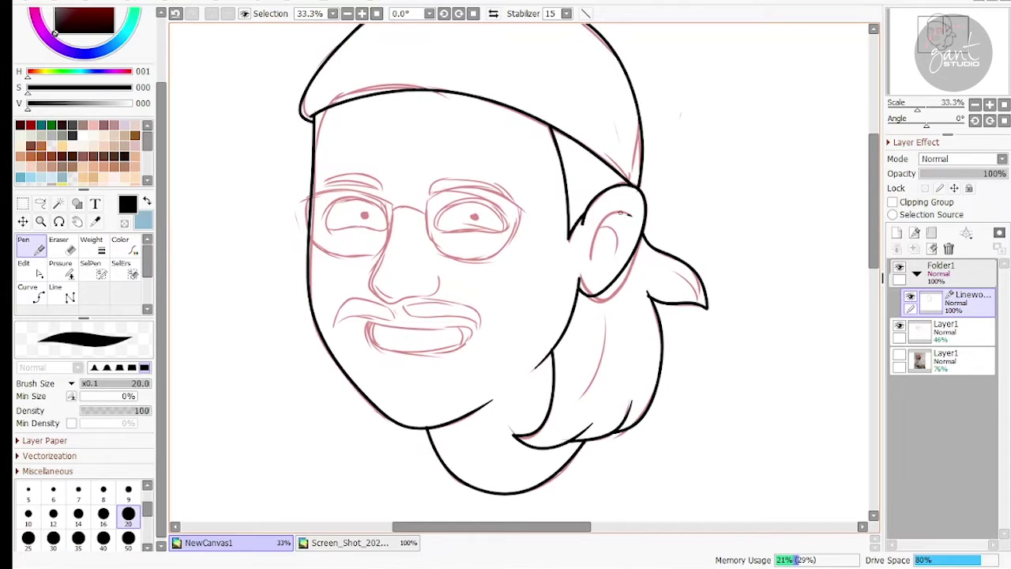
mouse_move(630, 215)
mouse_down()
mouse_move(588, 260)
mouse_move(715, 225)
mouse_up()
- Ink the smiling mouth's outline and its inner corner lines with the Curve tool
click(989, 104)
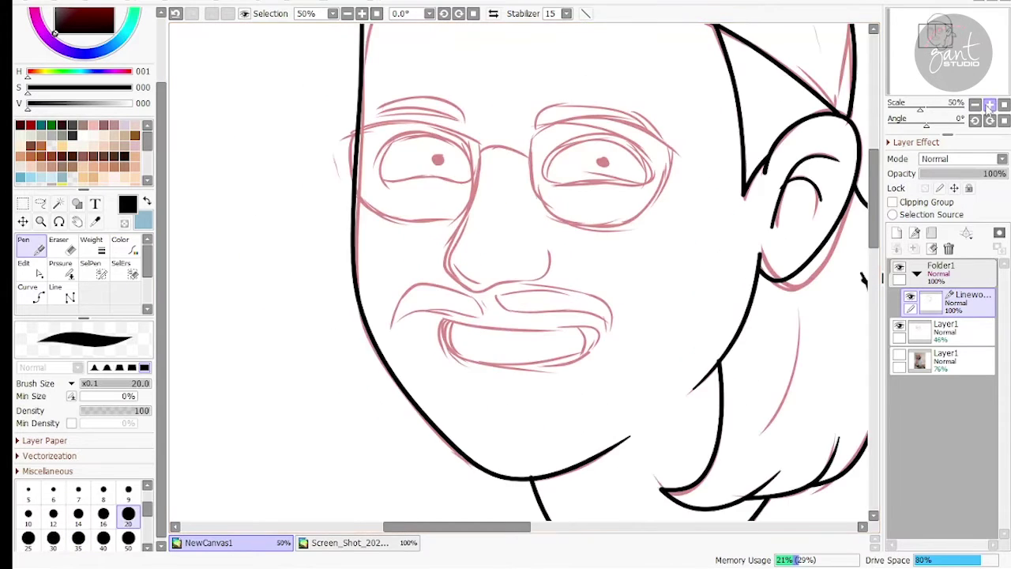
key(c)
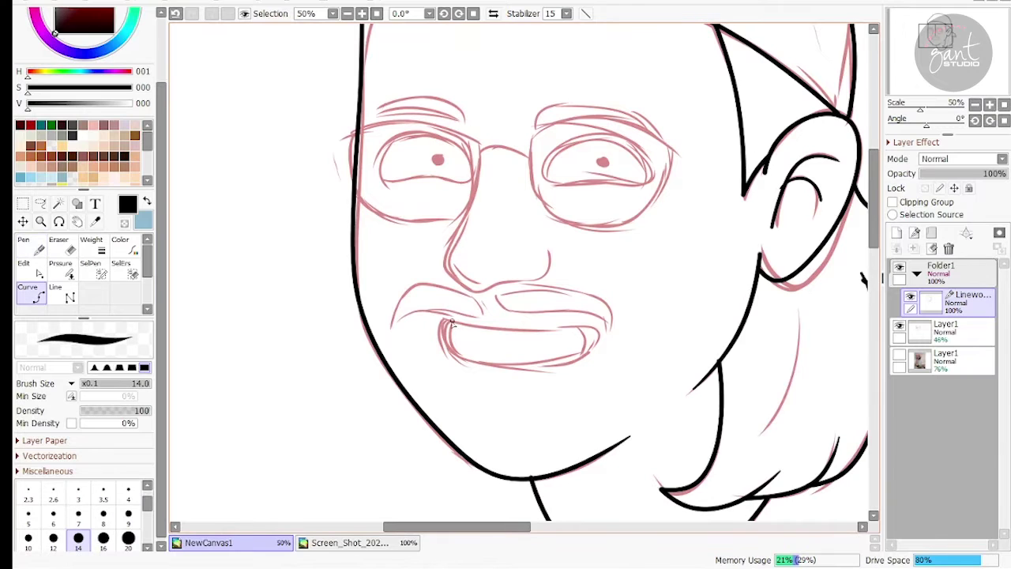
click(452, 323)
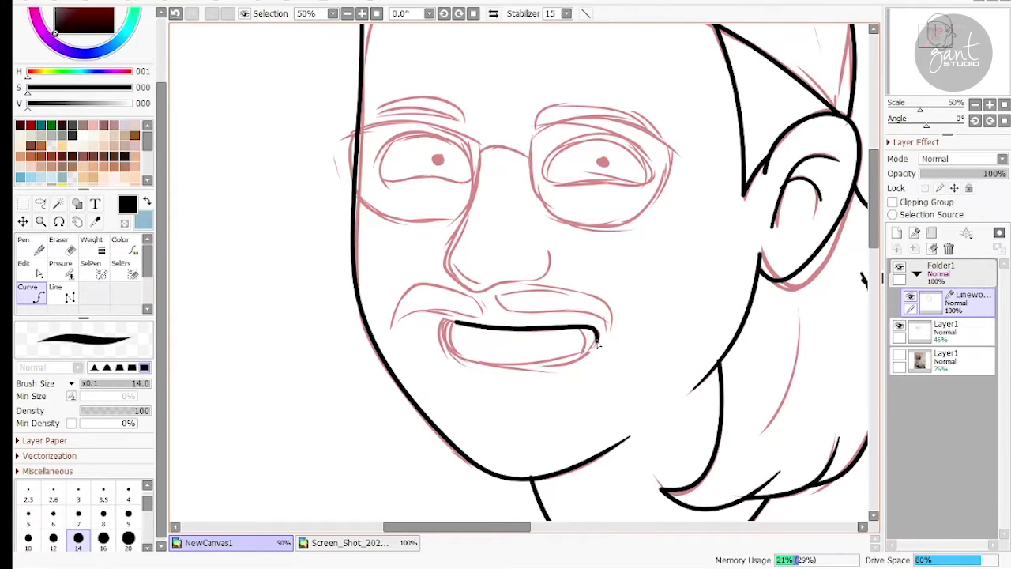
mouse_move(580, 358)
mouse_down()
mouse_move(474, 362)
mouse_move(435, 348)
mouse_move(445, 325)
mouse_up()
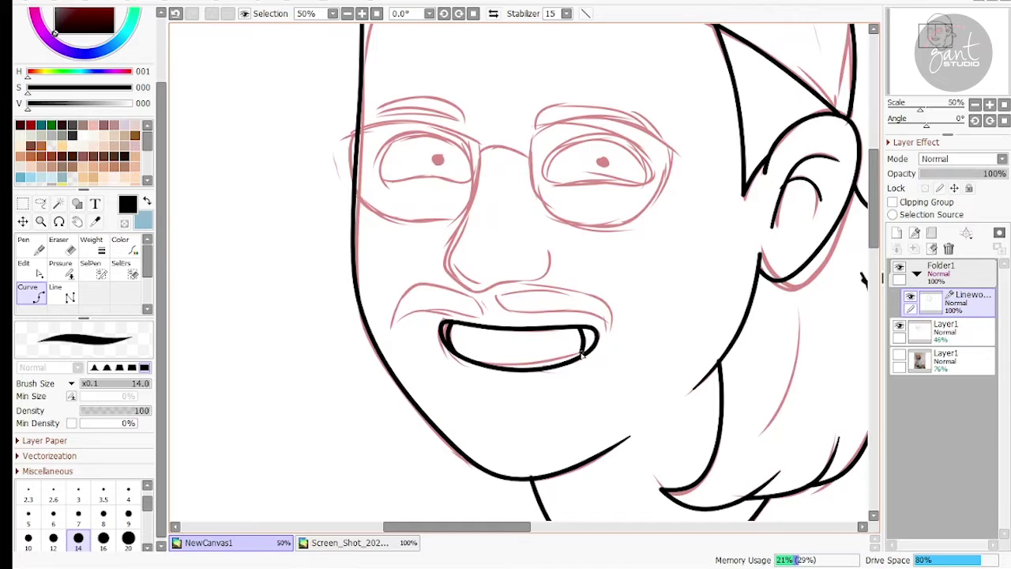
- Ink the left half of the moustache as a closed curve and adjust its points to the sketch
drag(521, 309, 541, 249)
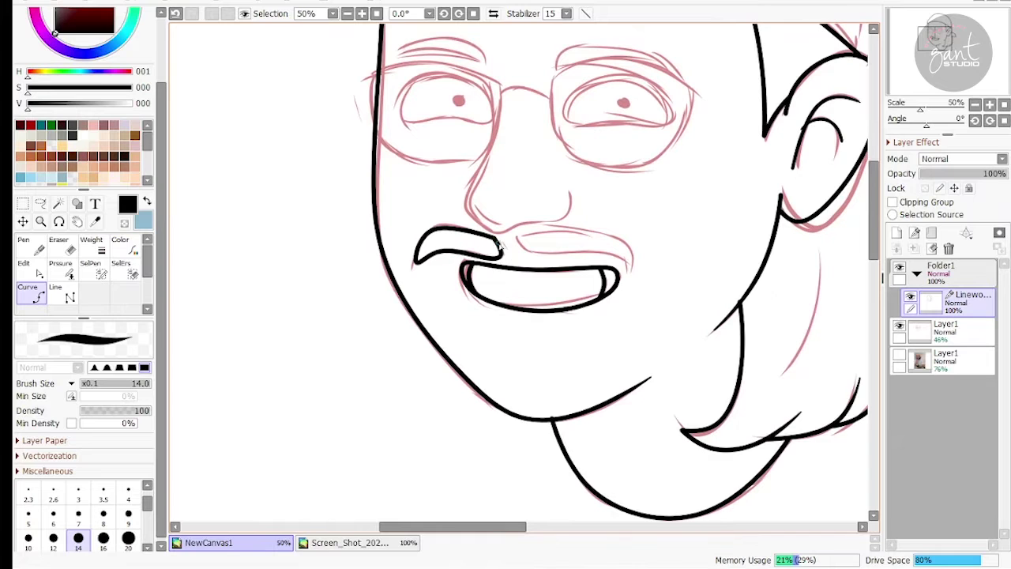
drag(499, 242, 494, 259)
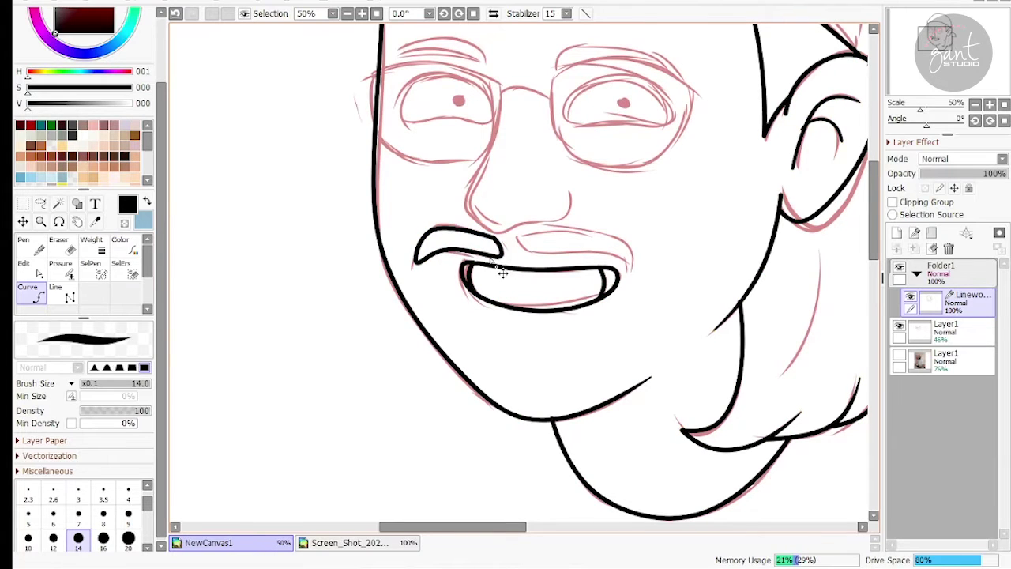
drag(418, 262, 438, 229)
- Ink the right half of the moustache and refine both halves by moving their upper-edge, tip and inner-corner points
drag(565, 257, 505, 234)
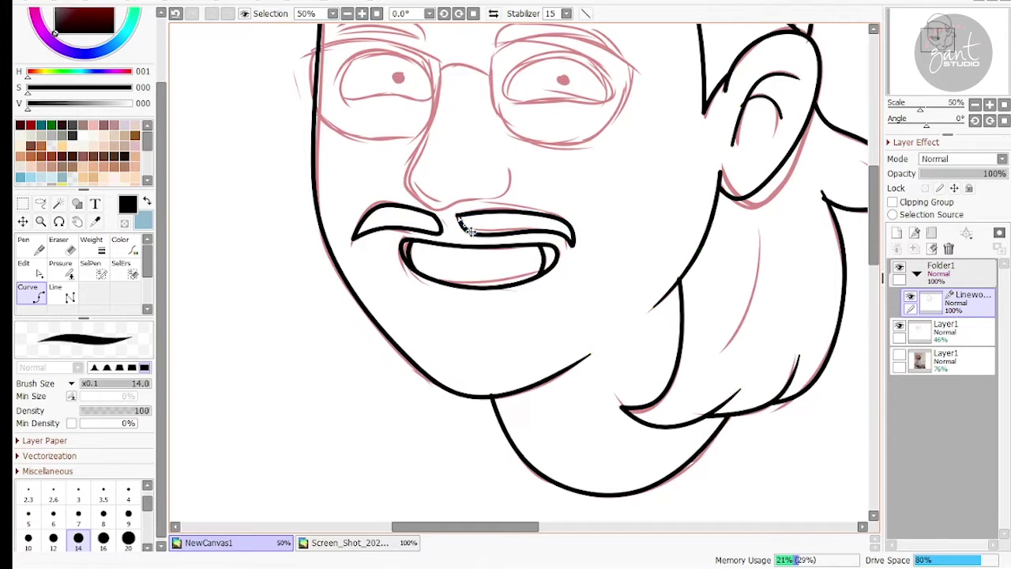
key(ctrl)
drag(548, 215, 545, 211)
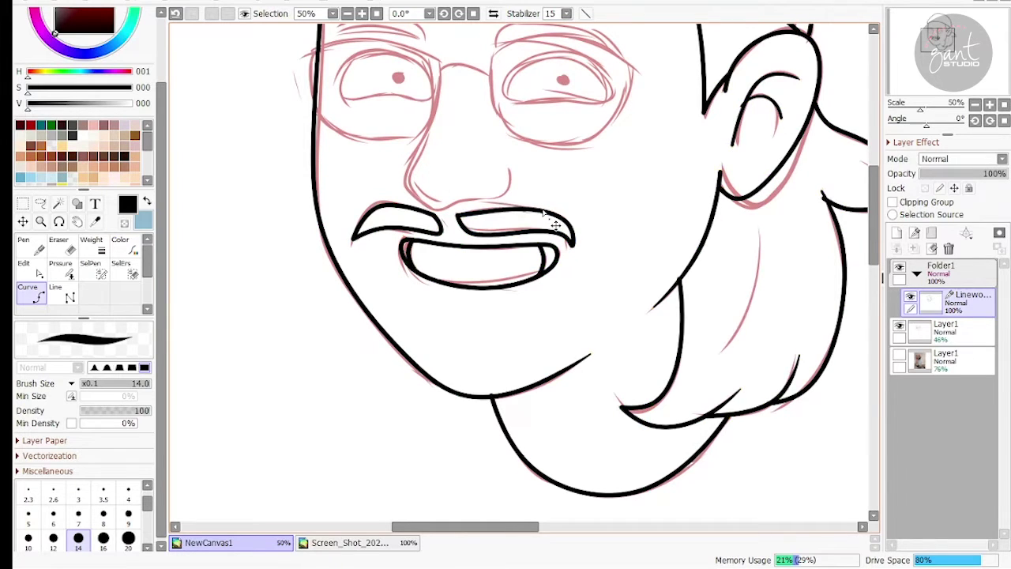
drag(573, 246, 582, 247)
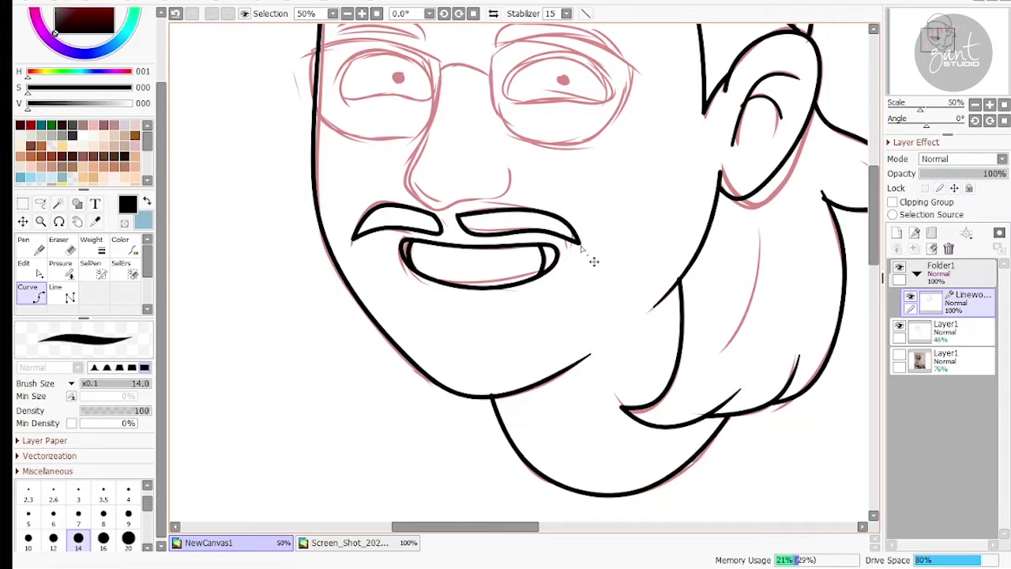
drag(535, 179, 590, 204)
drag(494, 248, 498, 260)
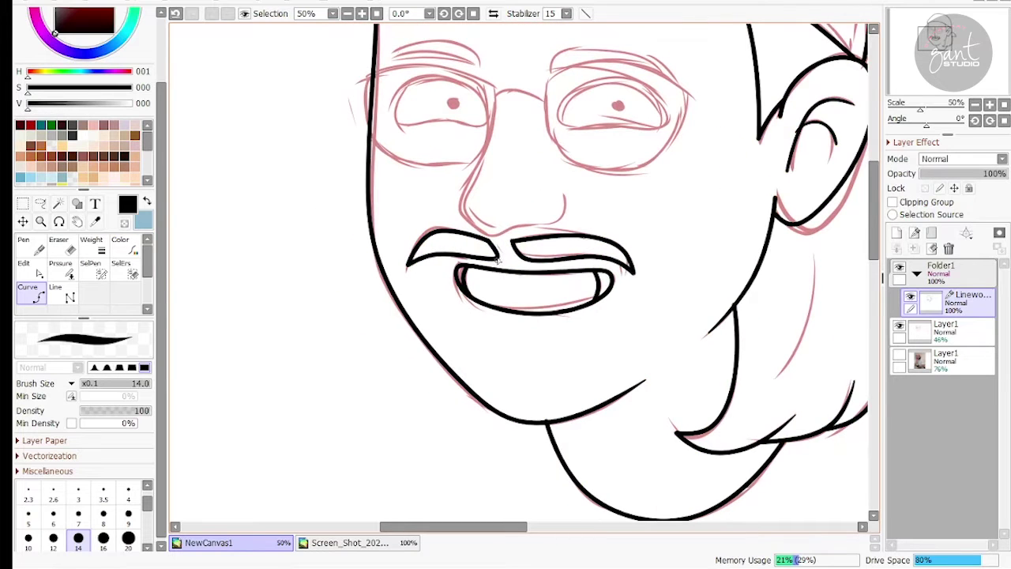
- Ink the nose with the Curve tool from the inner eye down around the nostril, and reshape its tip and nostril end
drag(508, 169, 477, 216)
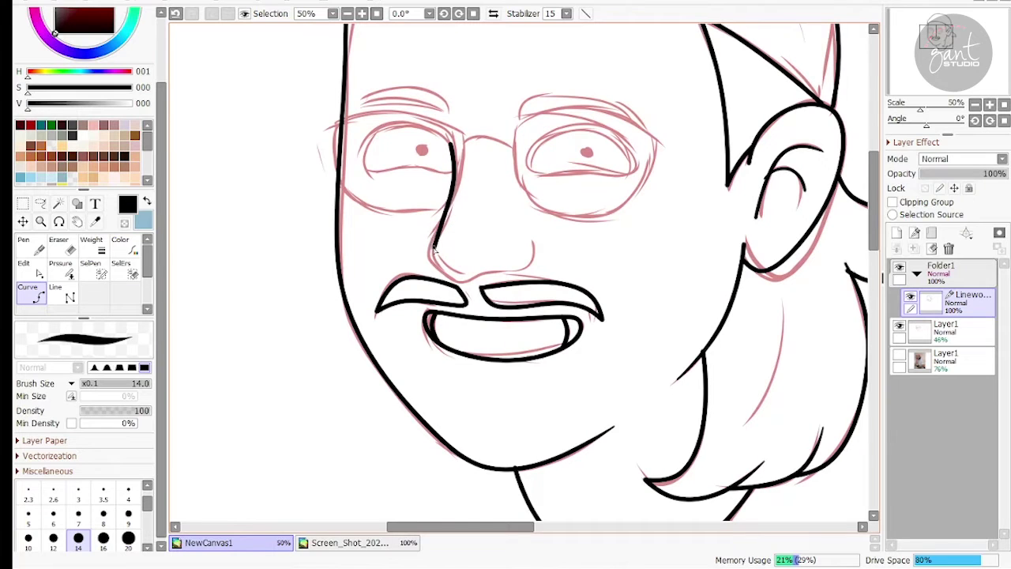
click(492, 271)
double_click(528, 245)
key(p)
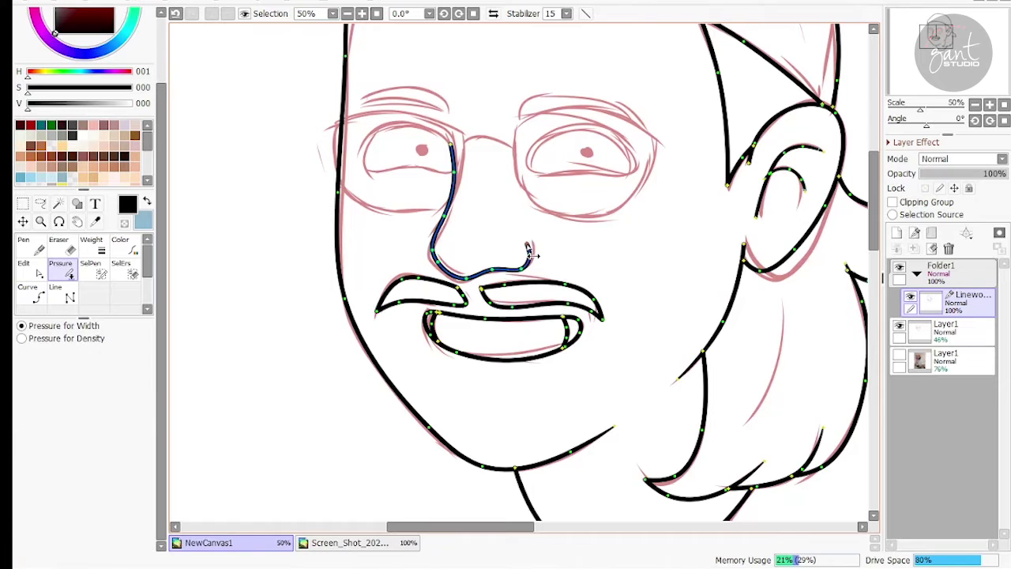
drag(528, 244, 512, 249)
drag(464, 277, 525, 255)
drag(527, 244, 521, 244)
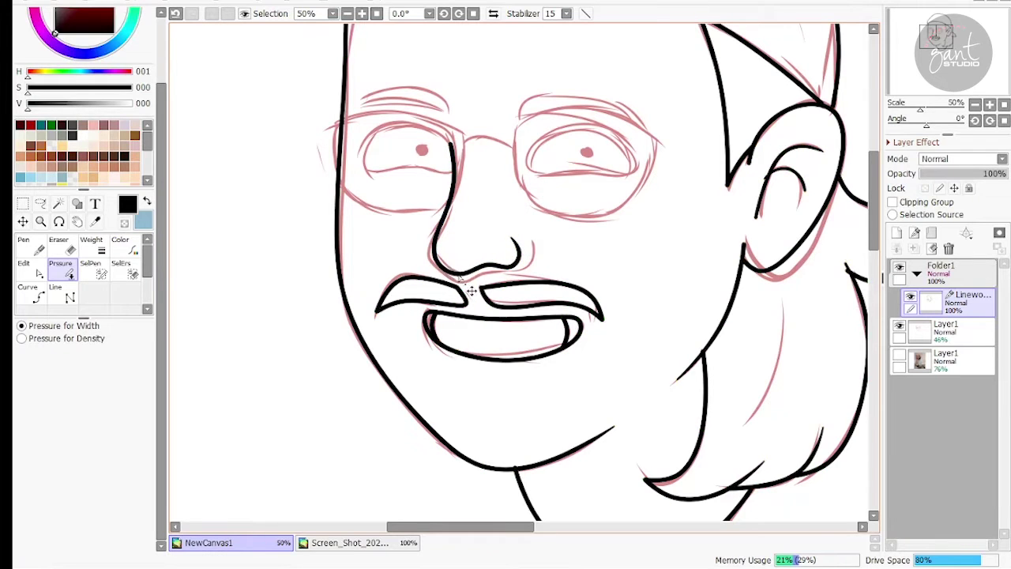
- Ink the left eye's outline with the Curve tool and adjust its corner and lower-lid points
drag(472, 233, 529, 251)
mouse_move(675, 237)
mouse_down()
mouse_move(648, 254)
mouse_move(581, 256)
mouse_up()
key(c)
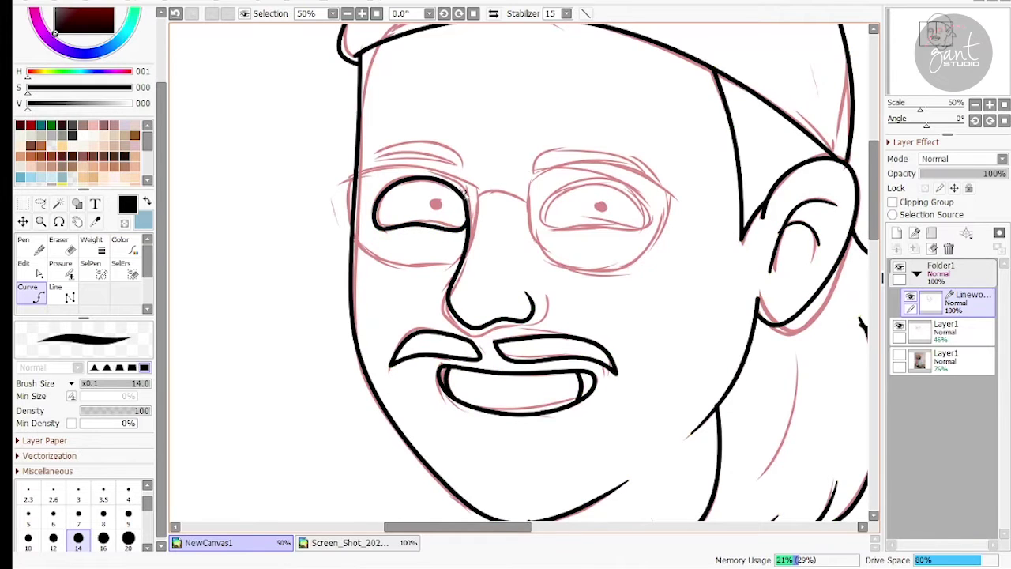
drag(474, 215, 443, 189)
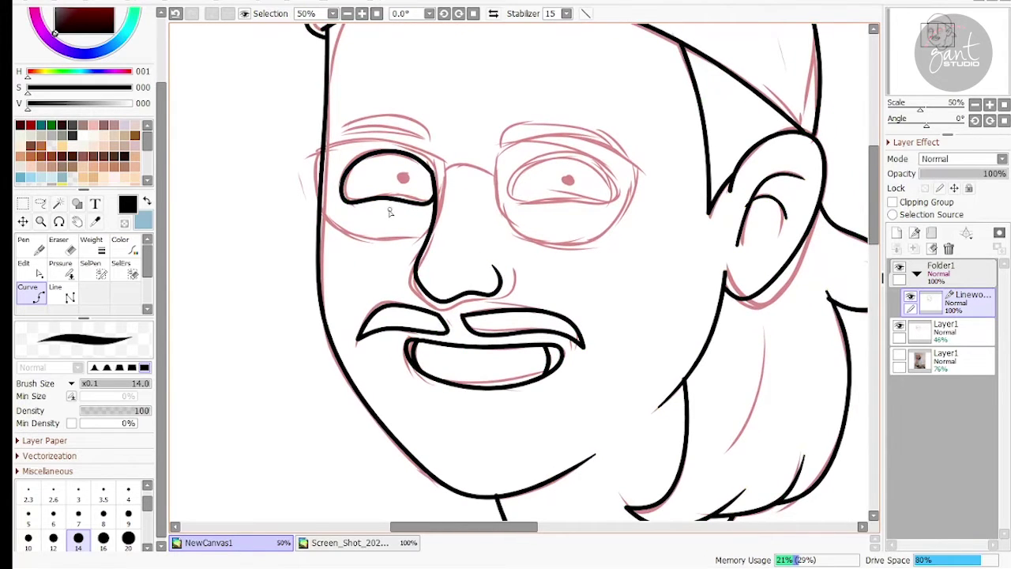
key(ctrl+shift)
drag(393, 199, 388, 203)
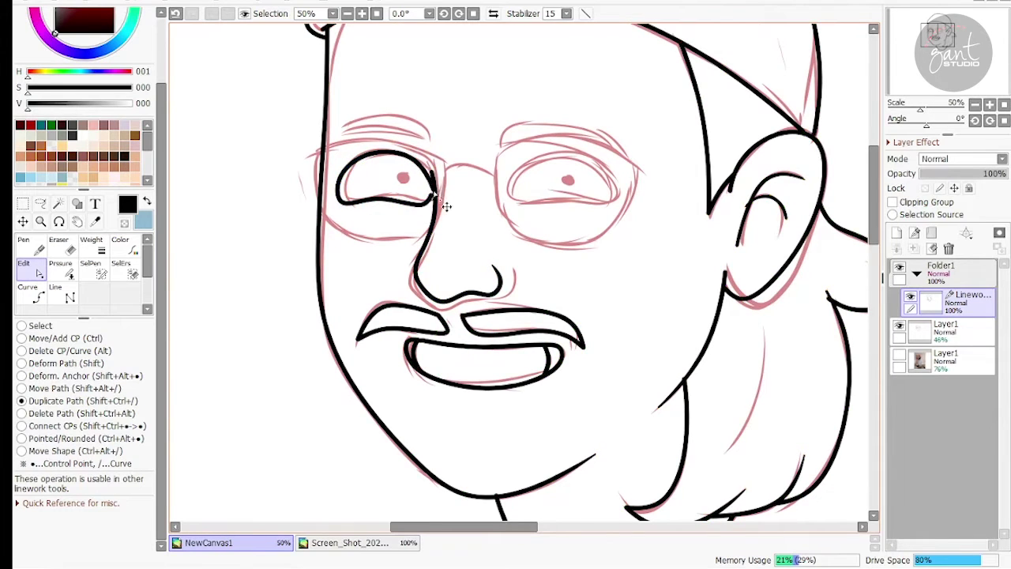
drag(431, 198, 429, 204)
drag(341, 202, 342, 201)
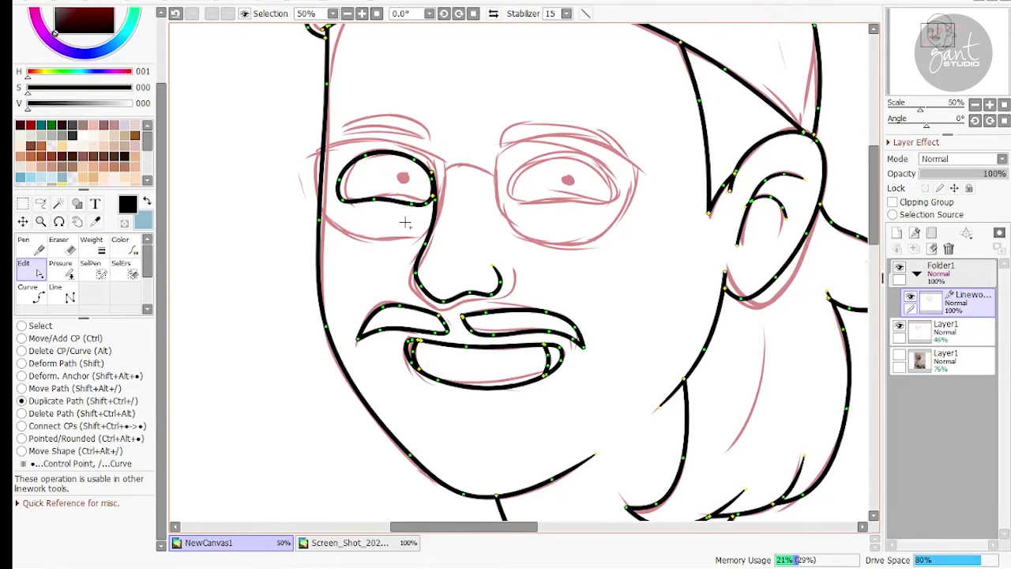
- Duplicate the left eye's outline onto the right eye and move its outer-corner points to fit the sketch
mouse_move(405, 224)
mouse_down()
mouse_move(582, 219)
mouse_move(614, 208)
mouse_up()
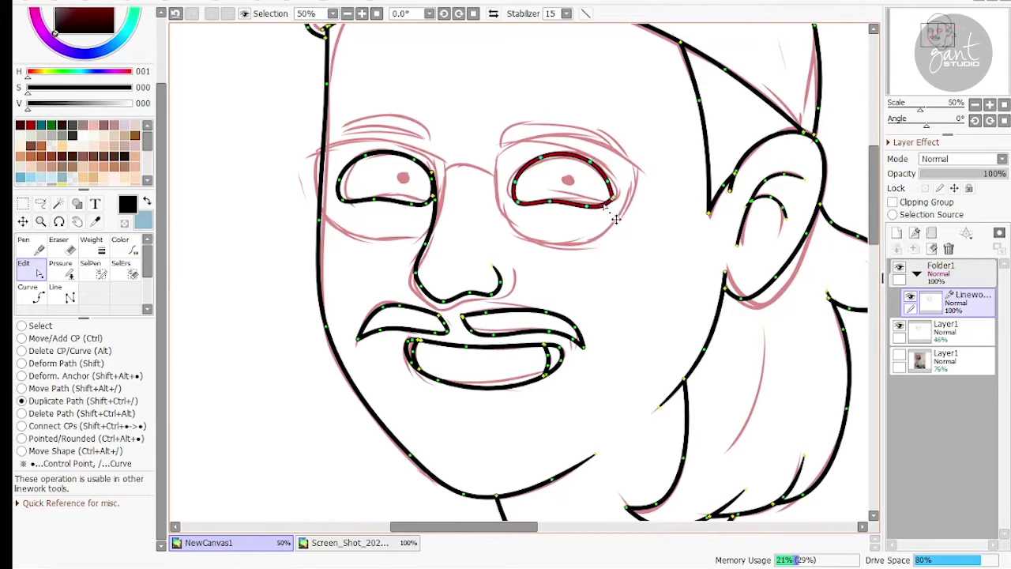
mouse_move(620, 197)
mouse_down()
mouse_move(628, 209)
mouse_move(608, 170)
mouse_up()
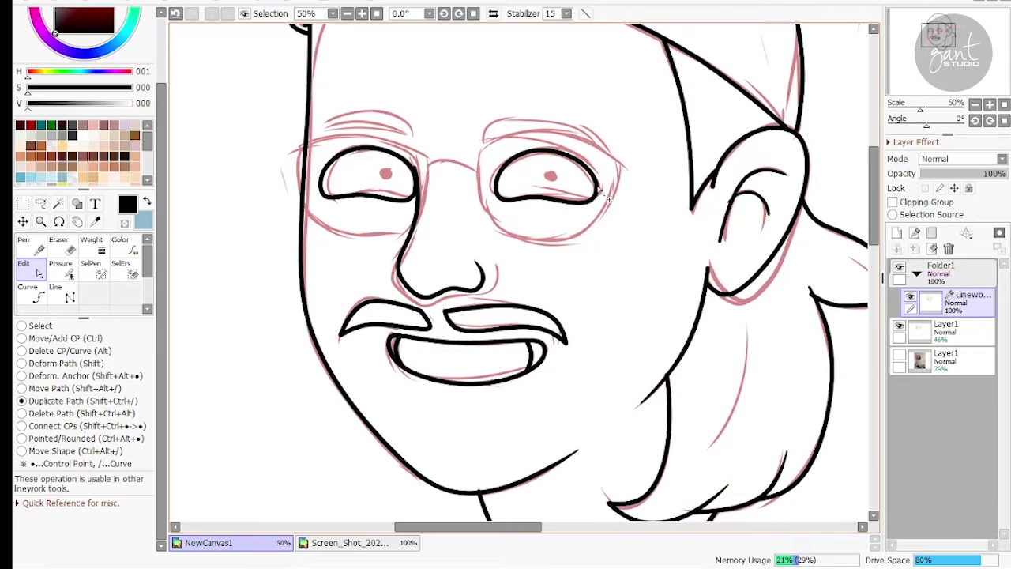
drag(577, 227, 576, 255)
click(989, 106)
click(989, 106)
click(989, 105)
mouse_move(743, 91)
mouse_down()
mouse_move(711, 213)
mouse_move(706, 192)
mouse_up()
drag(713, 252, 708, 251)
- Adjust the line pressure at the inner and outer corners of the two eye outlines
key(p)
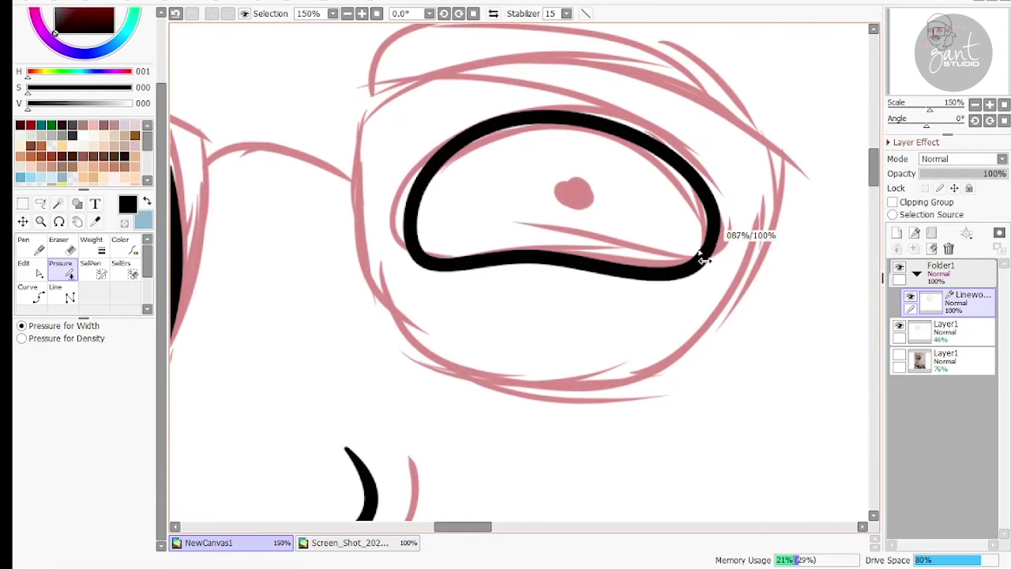
mouse_move(637, 230)
mouse_down()
mouse_move(740, 228)
mouse_move(684, 182)
mouse_up()
mouse_move(471, 208)
mouse_down()
mouse_move(390, 334)
mouse_move(594, 239)
mouse_move(554, 382)
mouse_up()
drag(471, 276, 467, 287)
mouse_move(476, 229)
mouse_down()
mouse_move(527, 322)
mouse_move(533, 311)
mouse_up()
drag(525, 432, 528, 427)
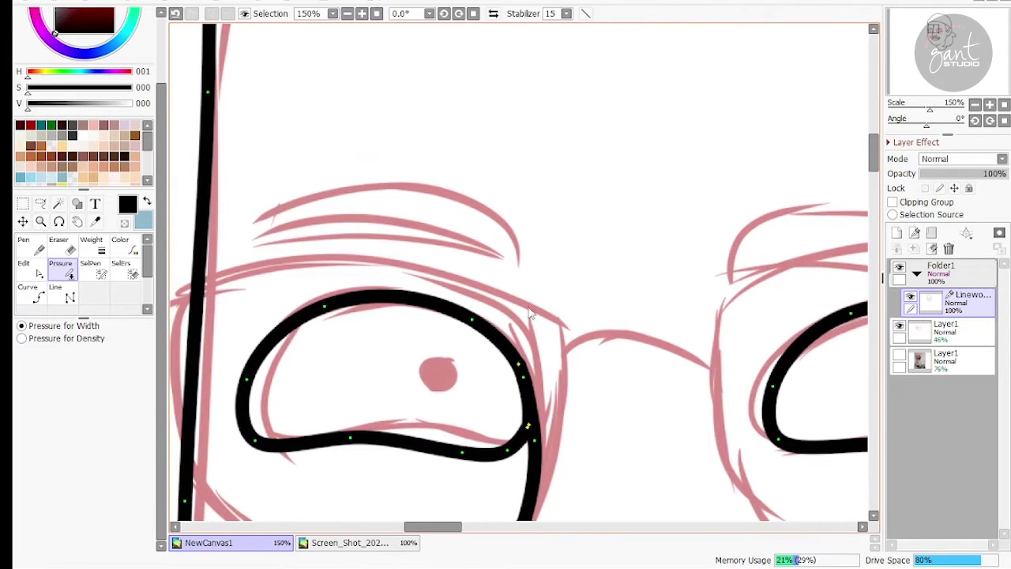
- Ink the left eyebrow as a closed curve and pull its upper inner point inward
key(c)
click(519, 259)
click(378, 228)
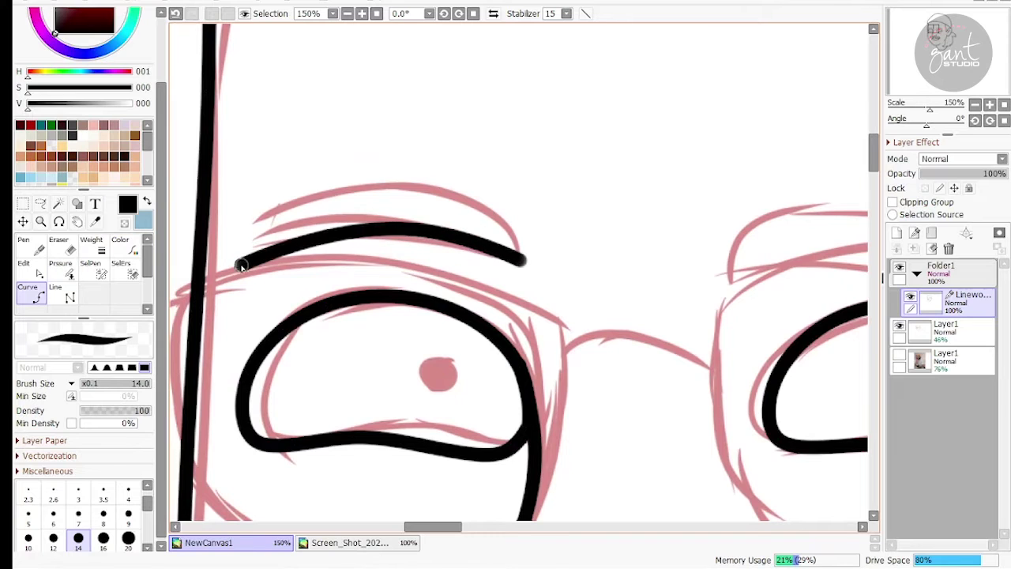
click(248, 241)
click(345, 192)
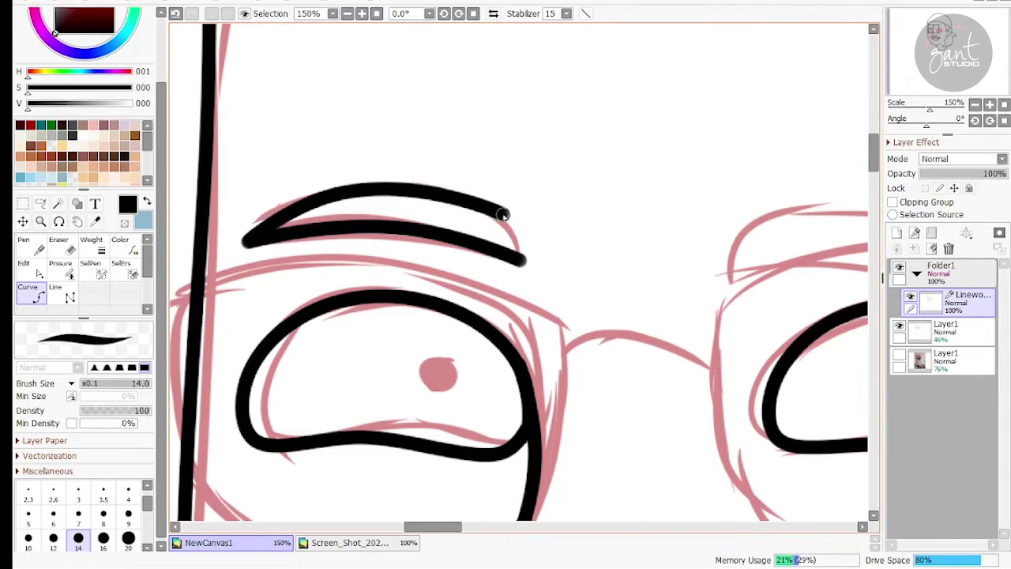
click(505, 215)
double_click(521, 259)
ctrl+drag(511, 220, 487, 201)
- Ink the right eyebrow as a closed curve following the sketch
drag(642, 234, 326, 156)
click(759, 206)
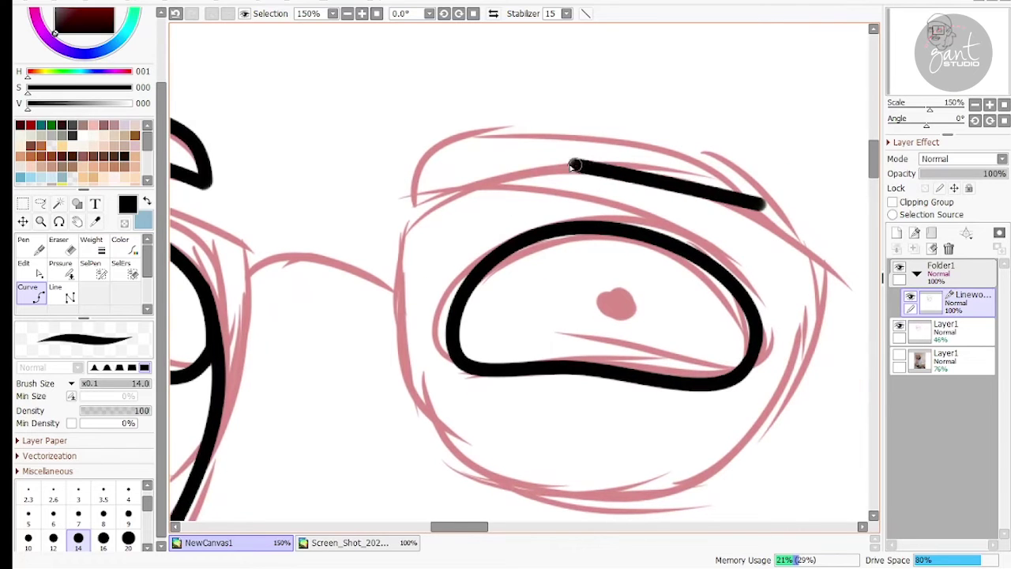
click(412, 196)
click(448, 133)
click(707, 157)
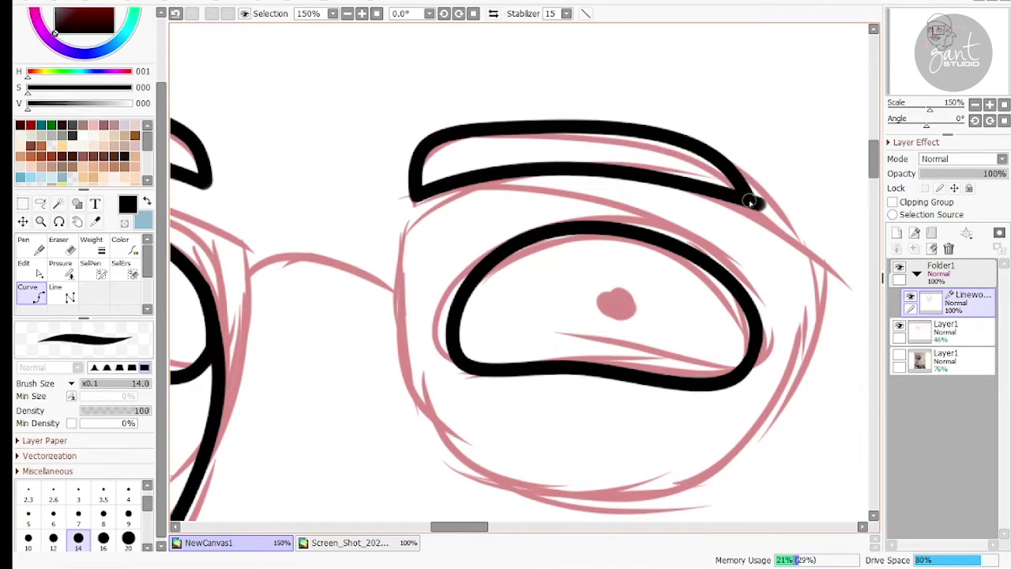
double_click(759, 204)
- Draw loose hair strands in the ponytail and at the temple with the Pen at size 20
click(1004, 105)
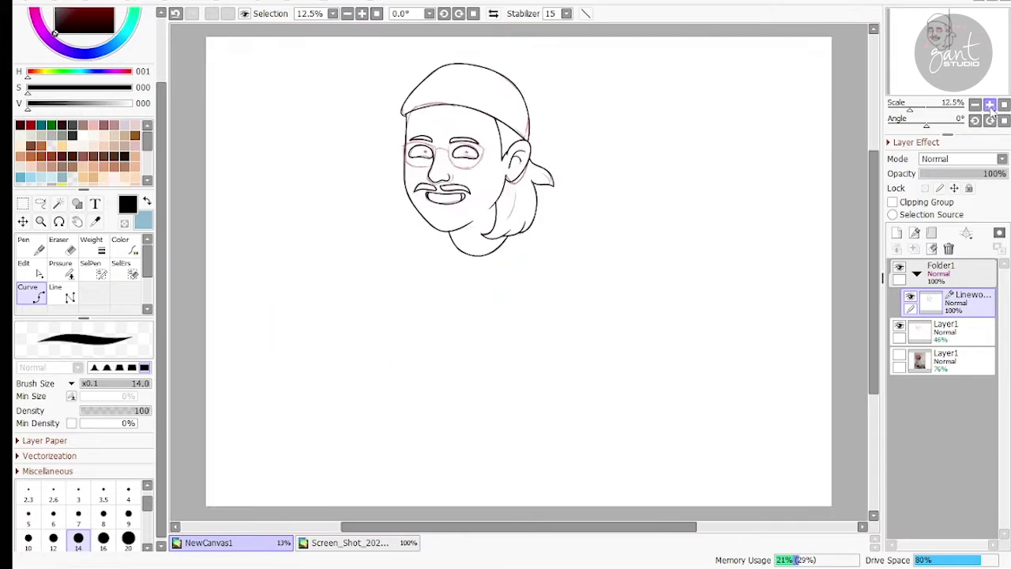
click(976, 105)
click(975, 105)
click(992, 107)
click(992, 106)
click(991, 107)
click(991, 106)
click(992, 107)
drag(464, 53, 553, 293)
key(n)
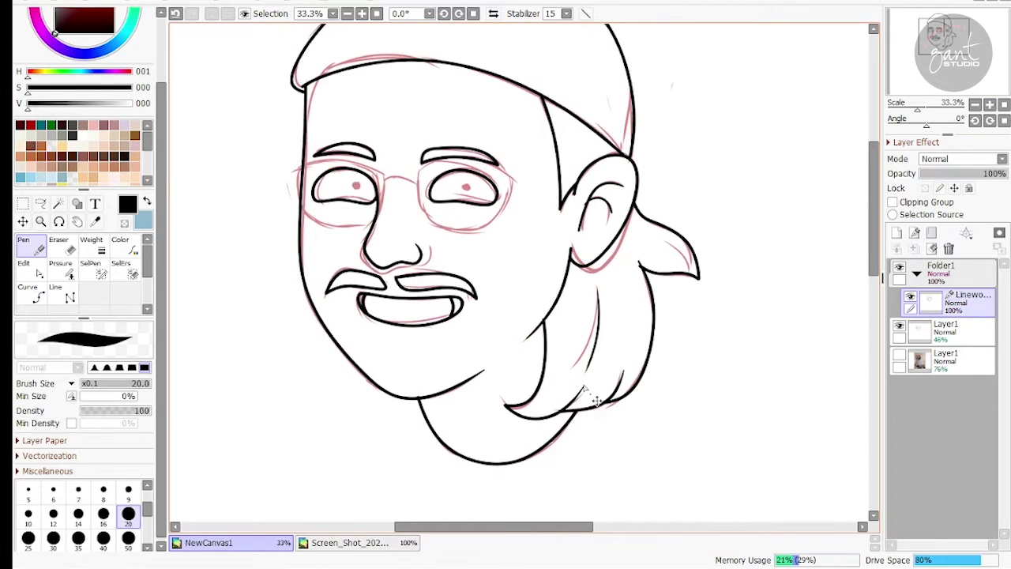
drag(579, 150, 609, 224)
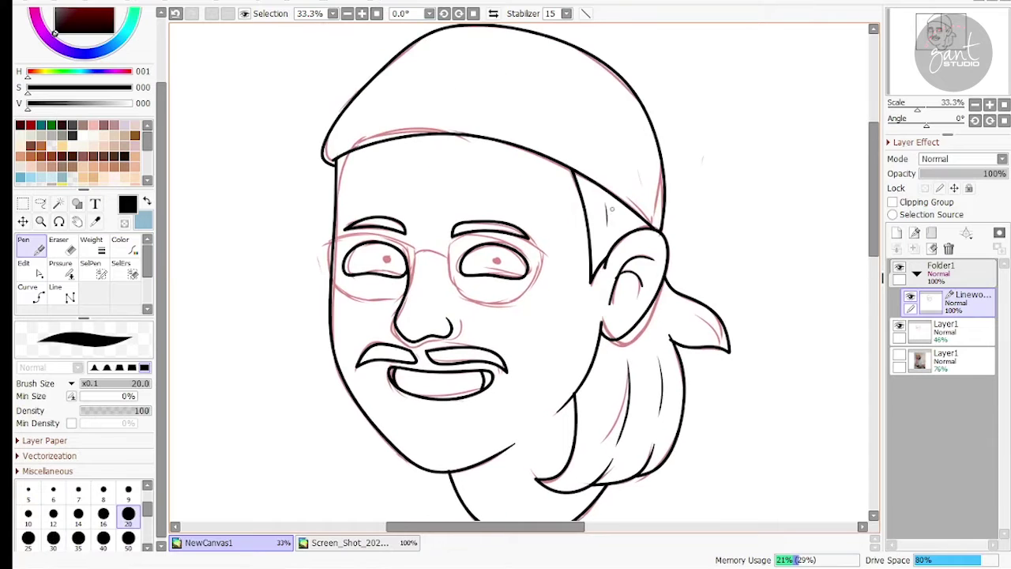
- Draw the right eye's pupil with the Pen at size 40 and duplicate it into the left eye
drag(485, 301, 584, 274)
click(990, 107)
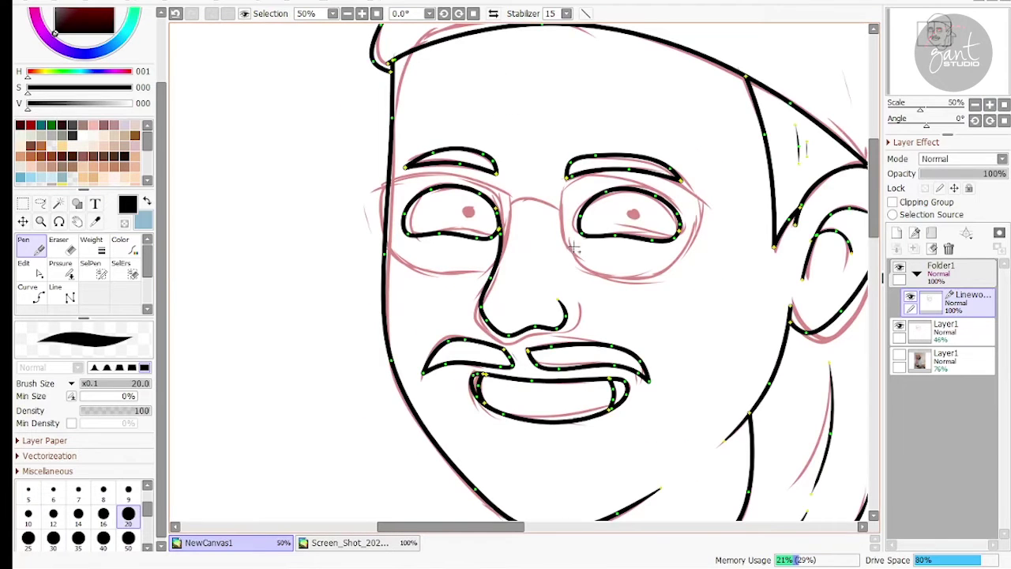
key(bracketright)
key(bracketright)
key(bracketright)
key(bracketright)
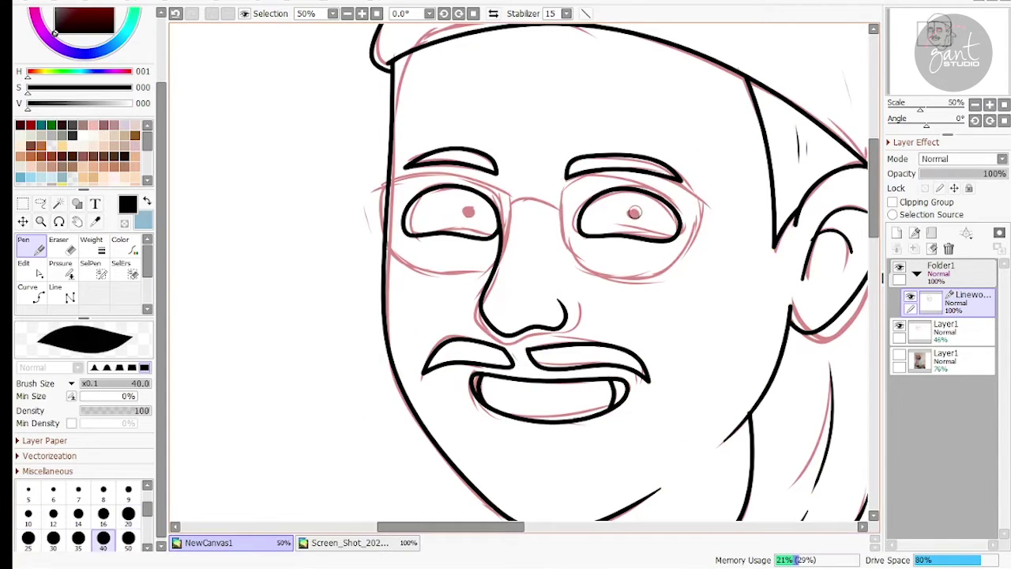
key(ctrl+z)
drag(632, 215, 473, 214)
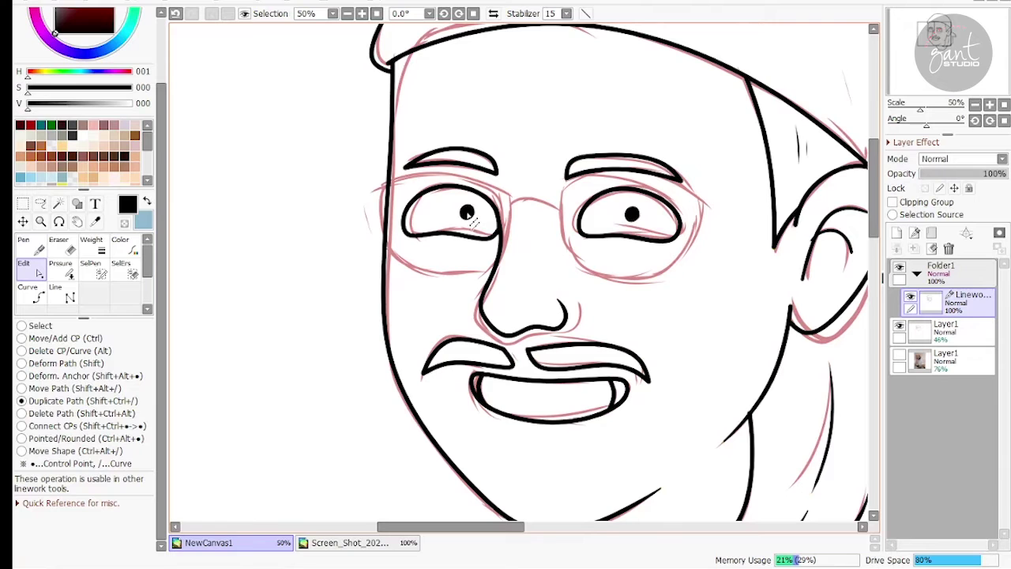
- Add a new linework layer and ink the left lens's outer frame and the bridge's lower edge with the Curve tool
drag(440, 309, 418, 282)
click(915, 235)
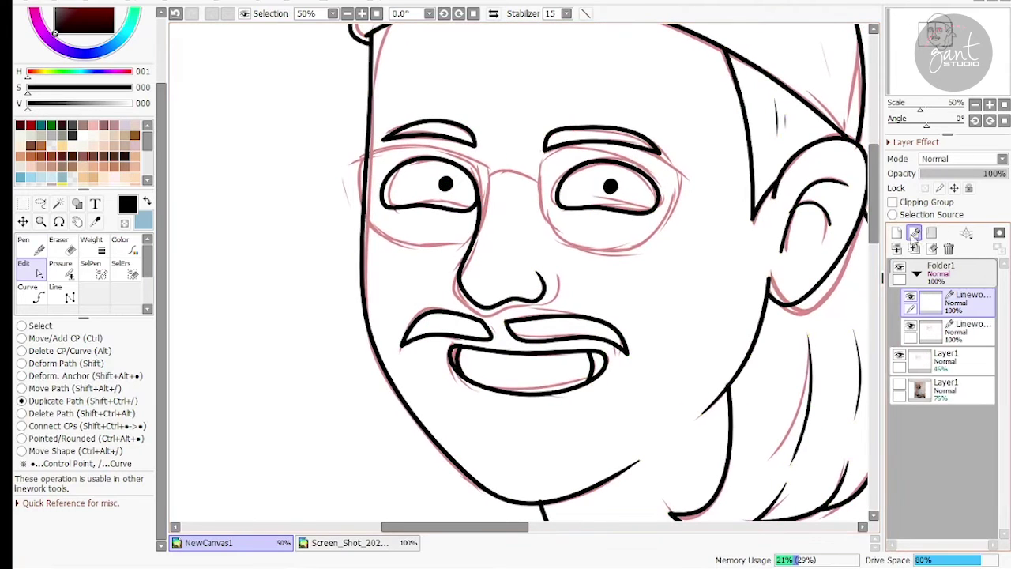
key(c)
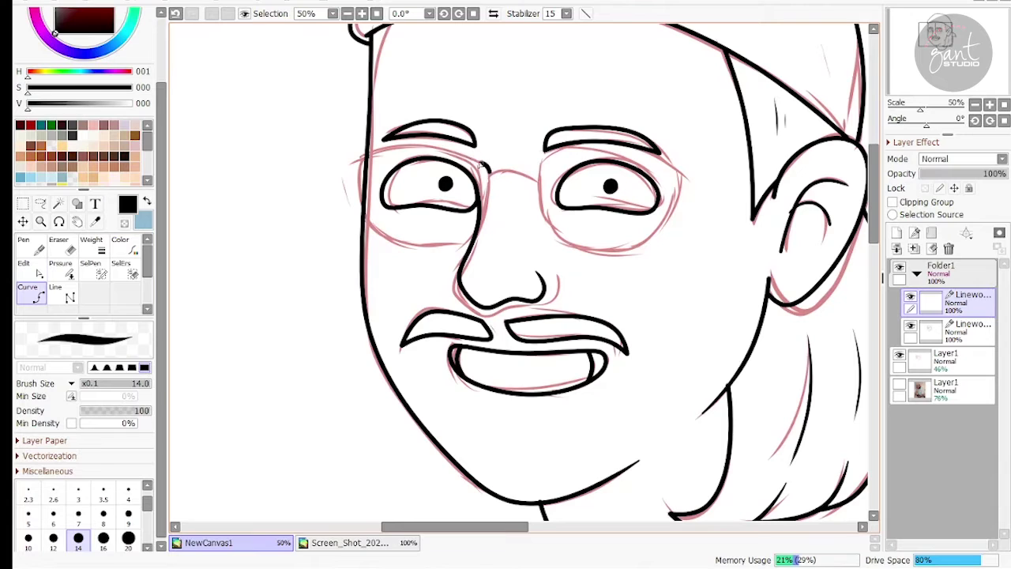
click(482, 165)
click(357, 151)
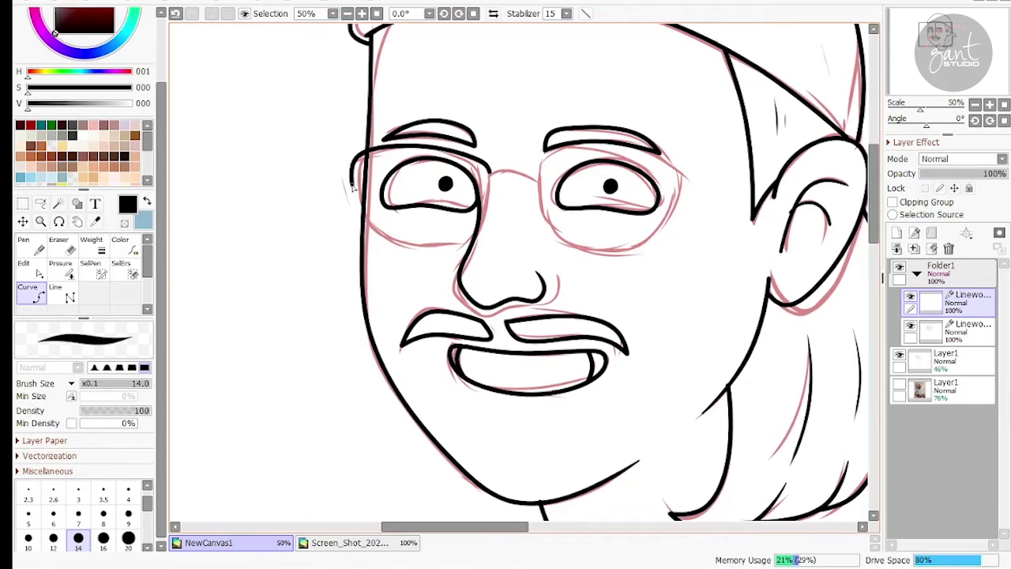
click(364, 218)
click(469, 245)
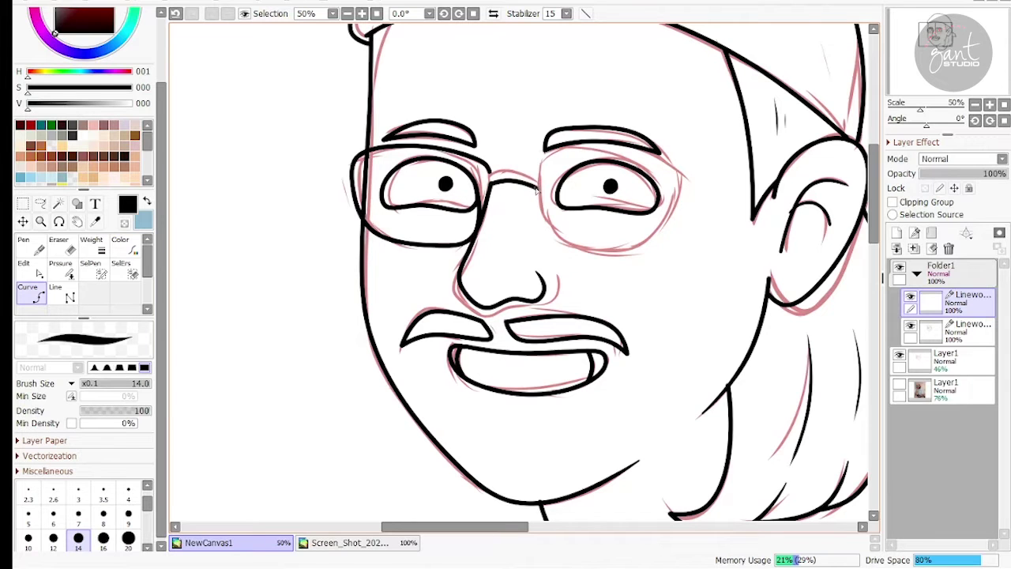
- Hide the face's linework layer and ink the upper edge of the glasses' bridge
click(911, 325)
click(990, 104)
click(990, 104)
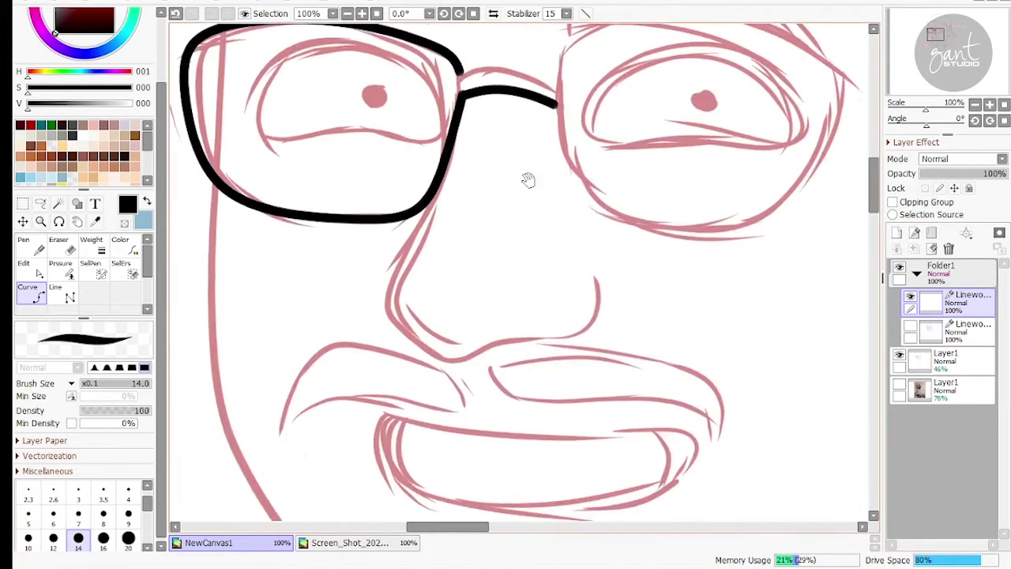
drag(528, 180, 571, 259)
double_click(505, 177)
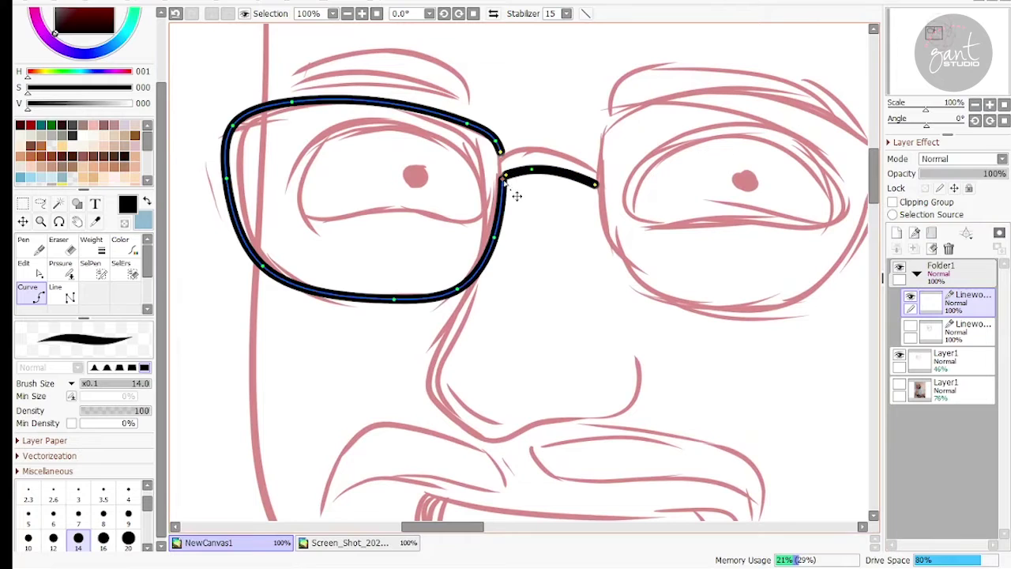
drag(515, 194, 442, 239)
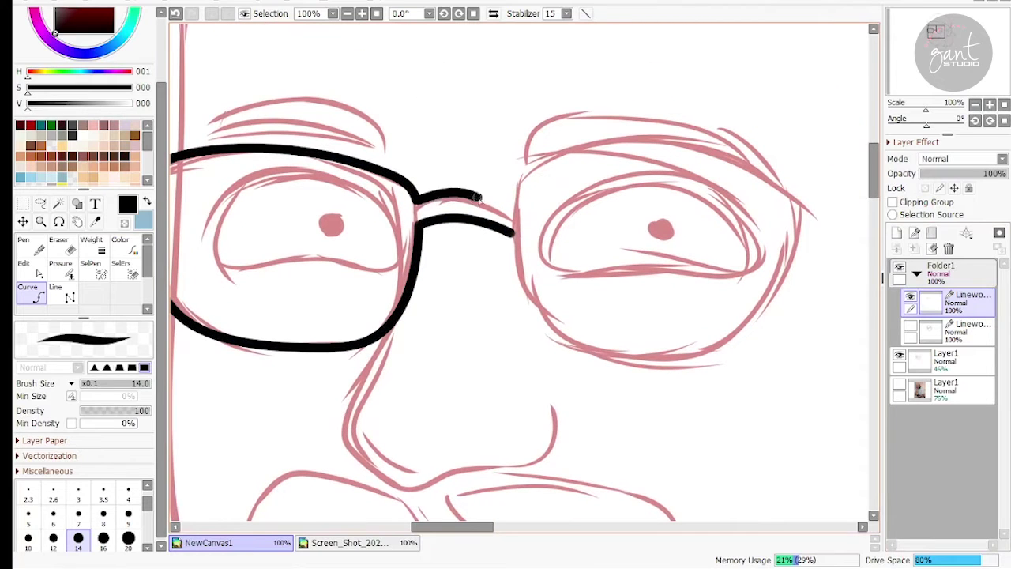
- Ink the outer frame of the right lens as a curve around to the bridge's lower edge
click(522, 180)
click(552, 158)
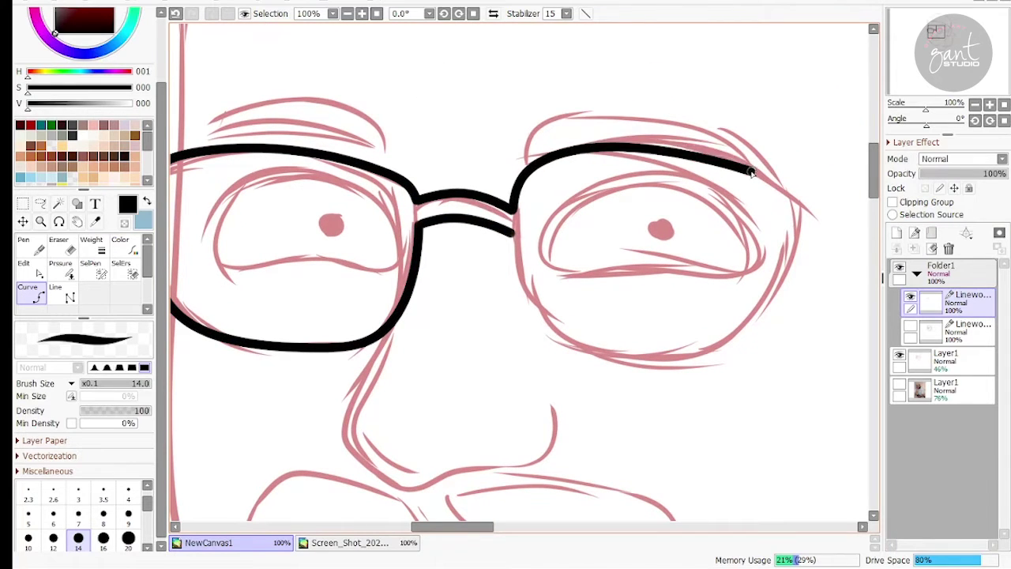
click(751, 169)
click(800, 210)
click(753, 335)
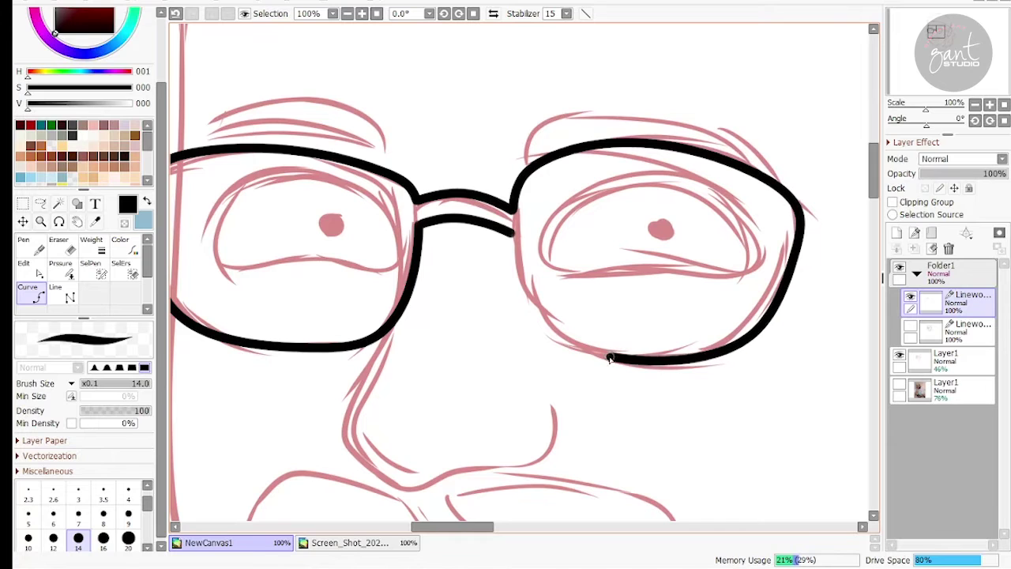
click(607, 355)
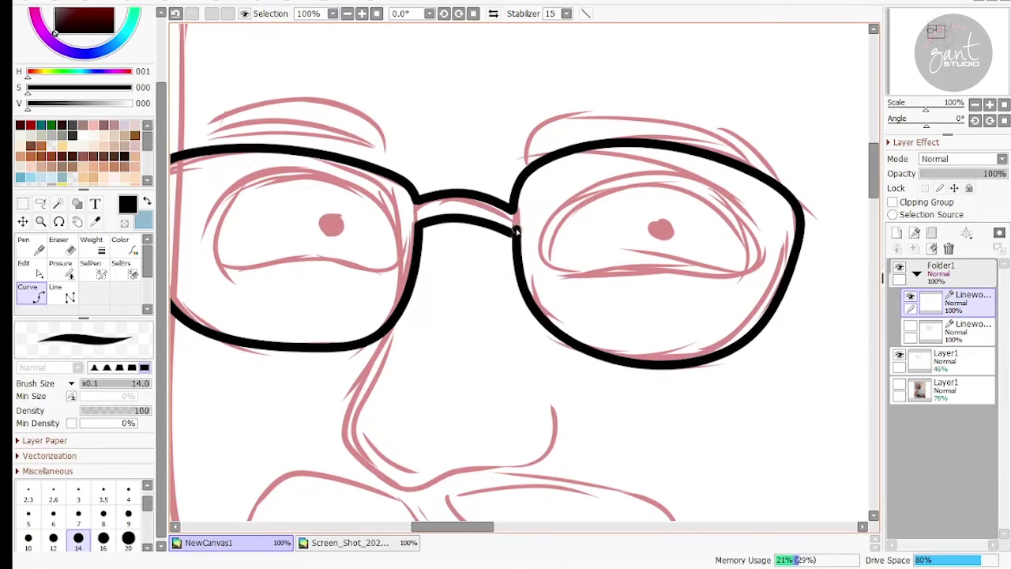
- Ink the inner rim of the right lens parallel to its outer frame
click(539, 176)
click(592, 159)
click(720, 178)
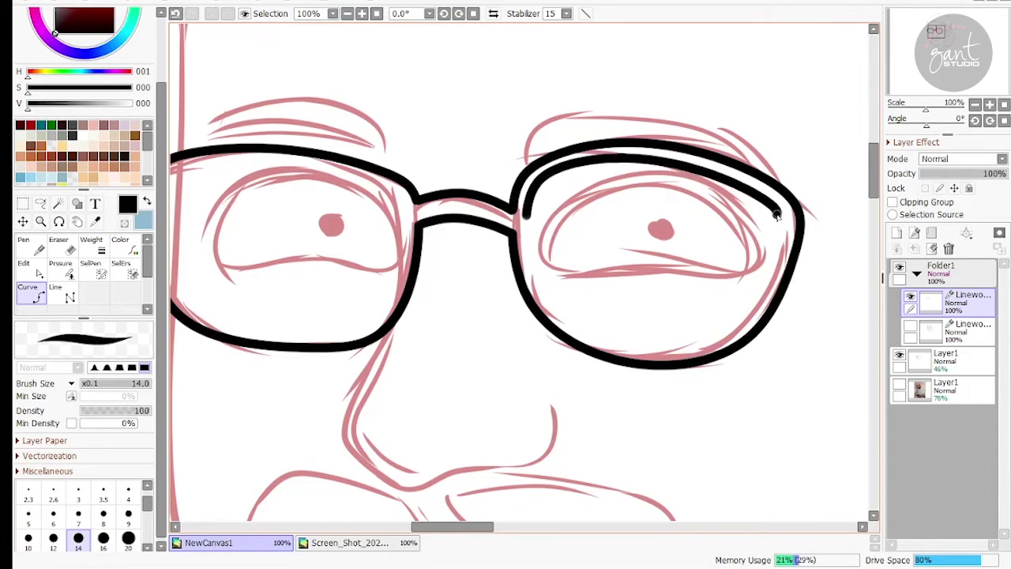
click(777, 215)
click(771, 276)
click(716, 340)
click(598, 341)
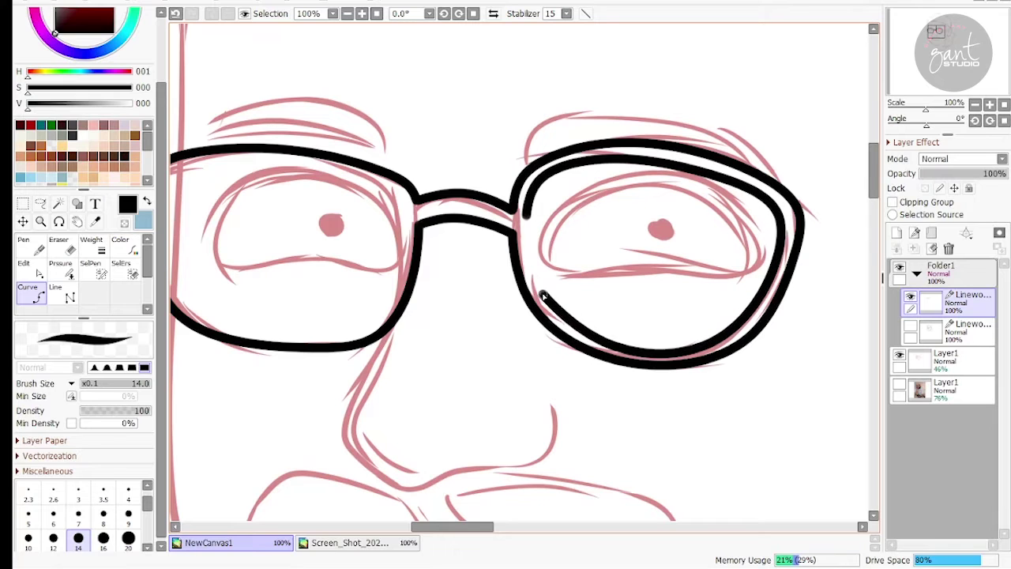
- Ink the inner rim of the left lens as a closed curve parallel to its outer frame
drag(502, 233, 717, 258)
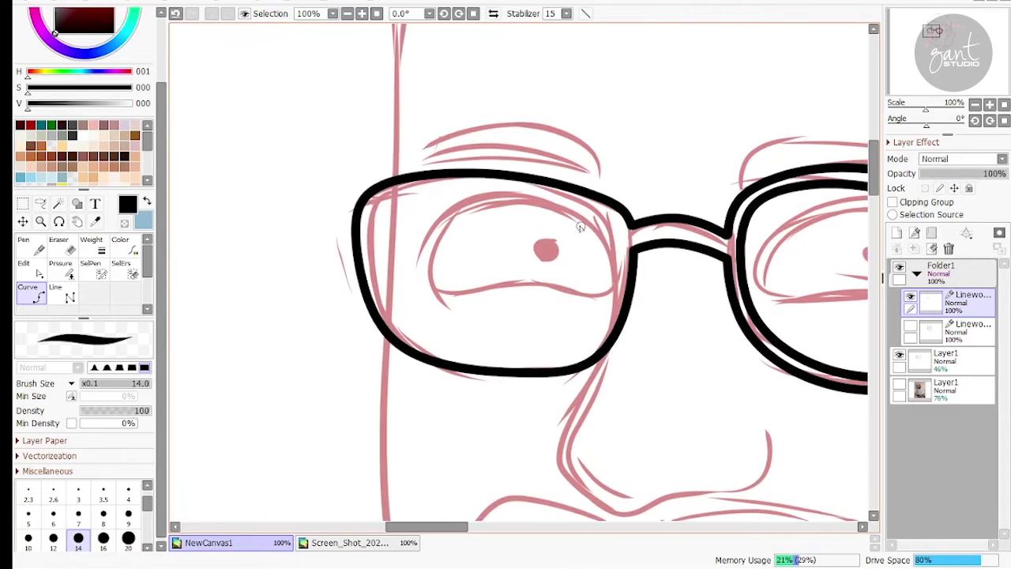
click(588, 344)
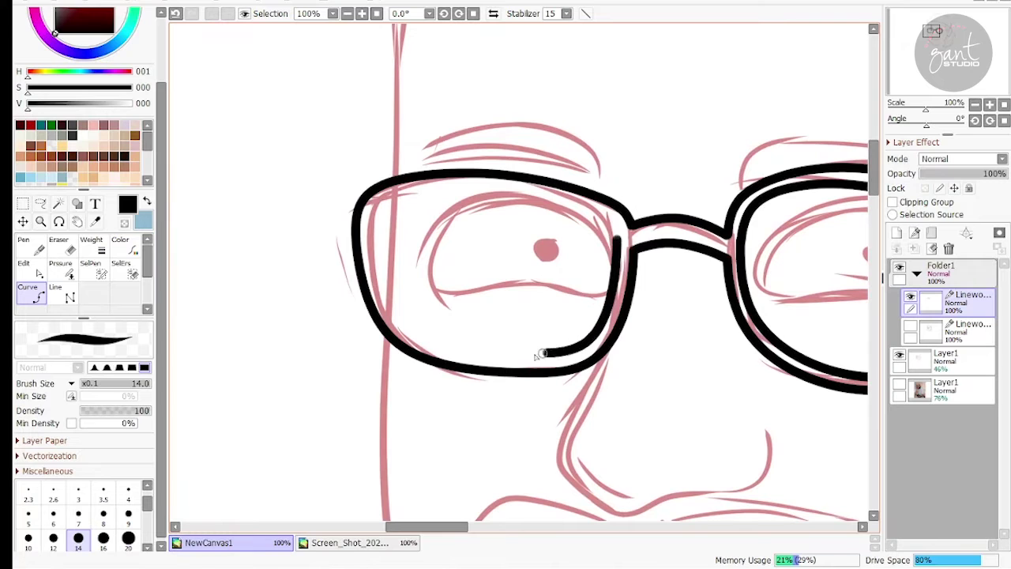
click(393, 319)
click(373, 257)
click(377, 209)
click(425, 186)
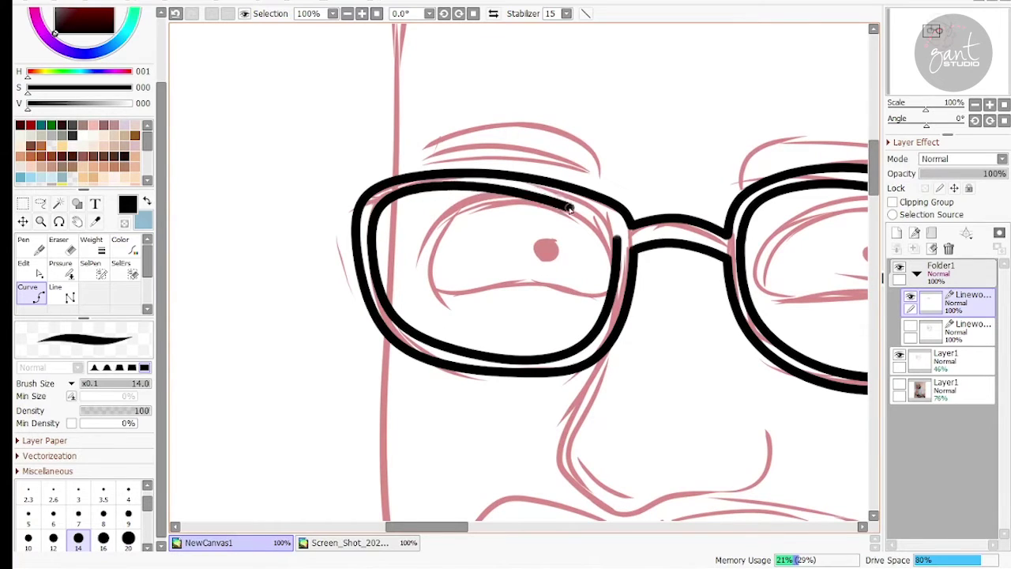
click(604, 217)
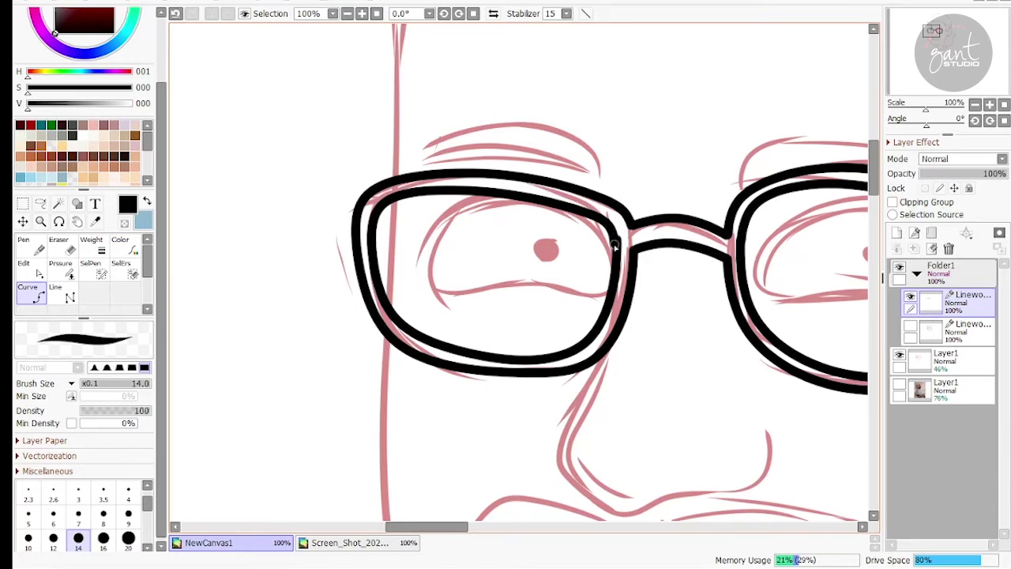
double_click(616, 242)
- Ink a small rounded hinge on the outer side of the right lens frame
drag(652, 246, 395, 223)
drag(619, 225, 426, 162)
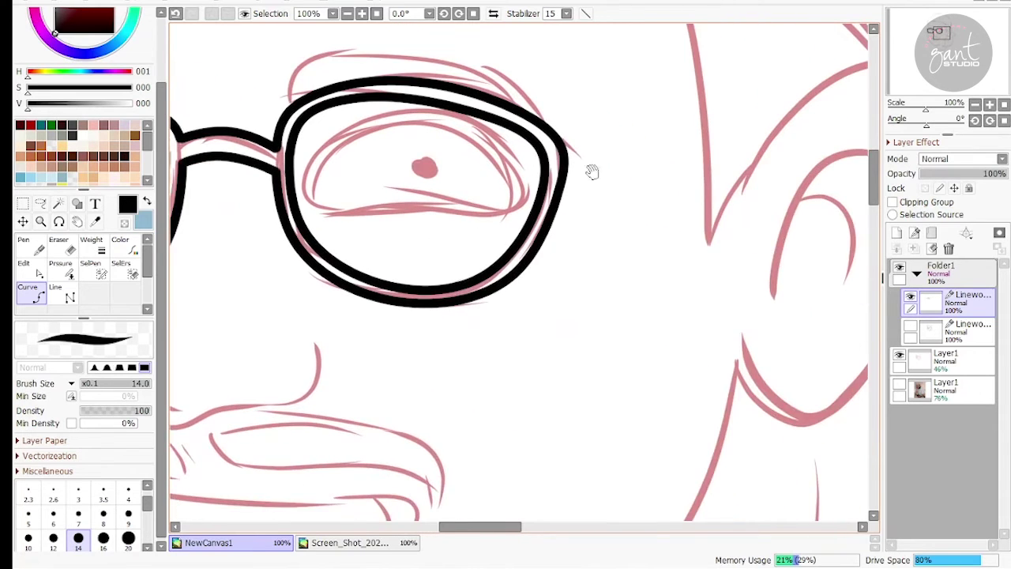
drag(592, 171, 577, 224)
click(573, 242)
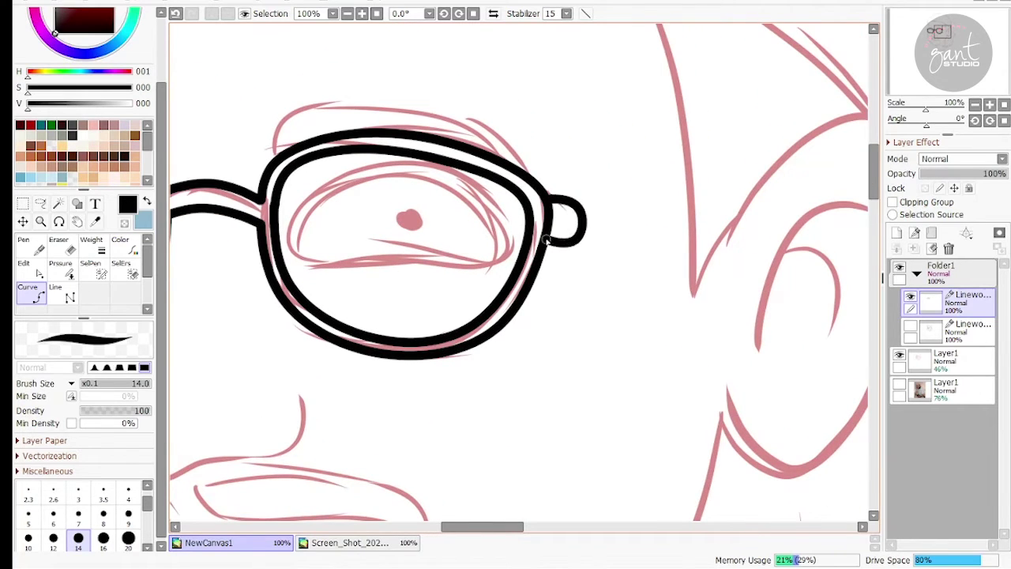
- Ink the glasses' temple arm from the hinge to the ear with a rounded end, and adjust the control point at its tip
click(582, 238)
click(724, 231)
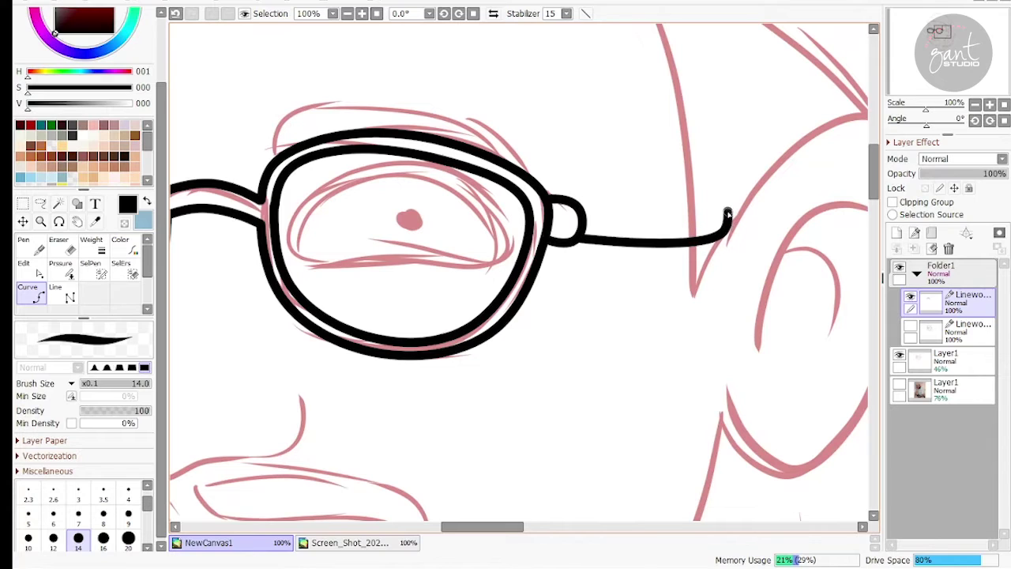
double_click(583, 208)
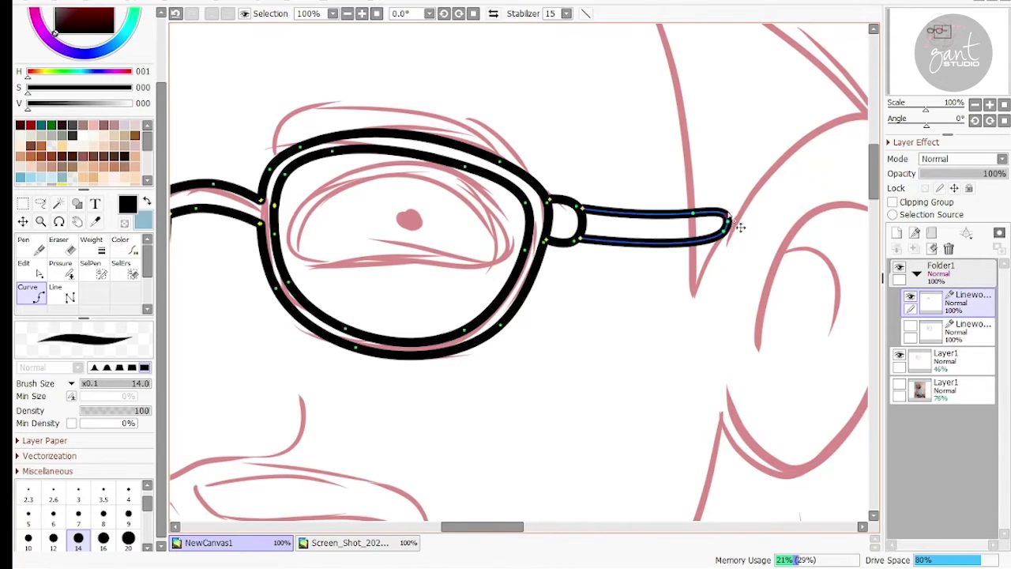
drag(726, 214, 725, 220)
- Hide the glasses linework and the red sketch, and show the portrait photo for reference
click(975, 105)
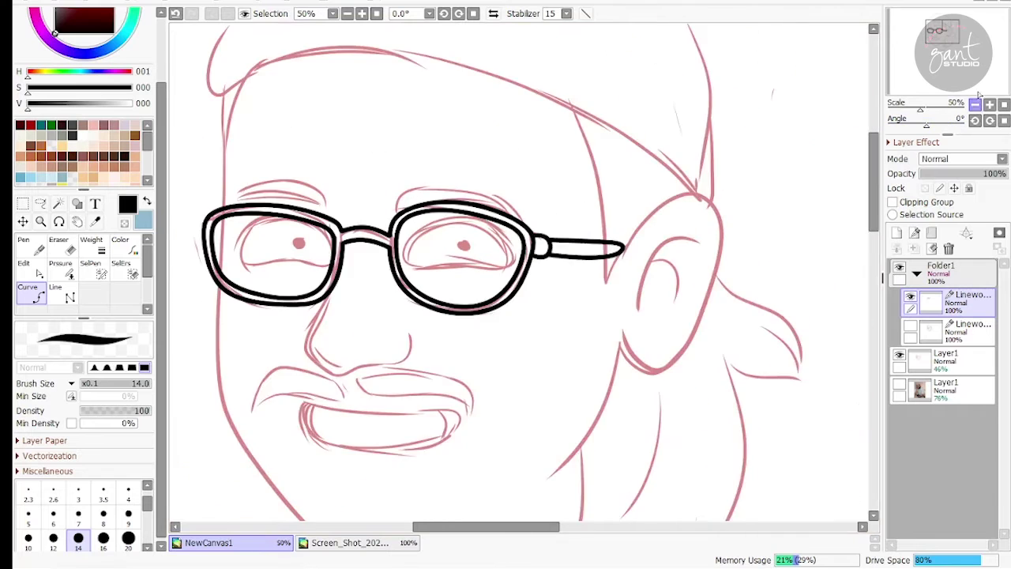
drag(959, 67, 957, 65)
click(898, 384)
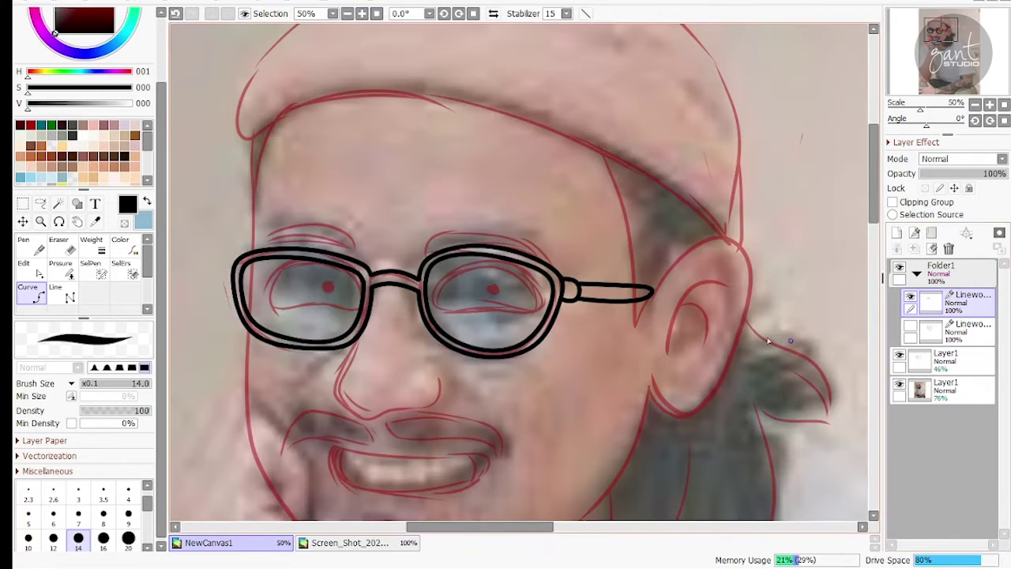
click(899, 383)
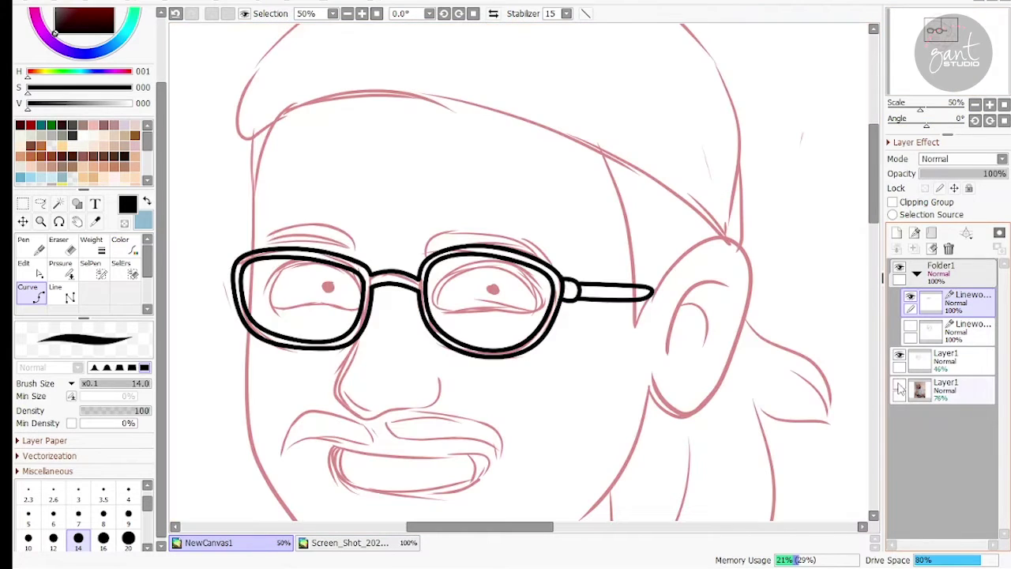
click(910, 298)
click(899, 383)
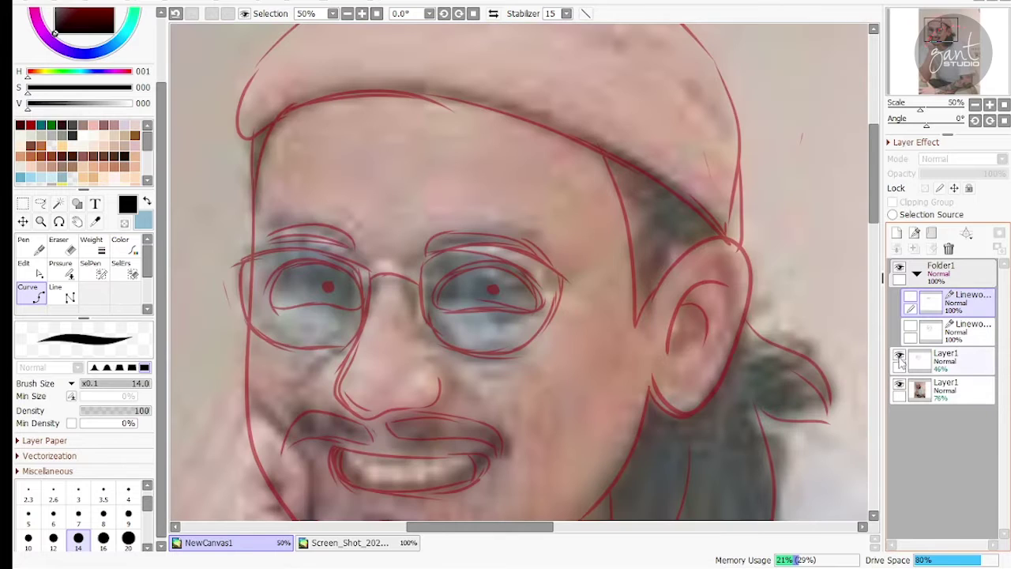
click(898, 357)
drag(487, 373, 621, 217)
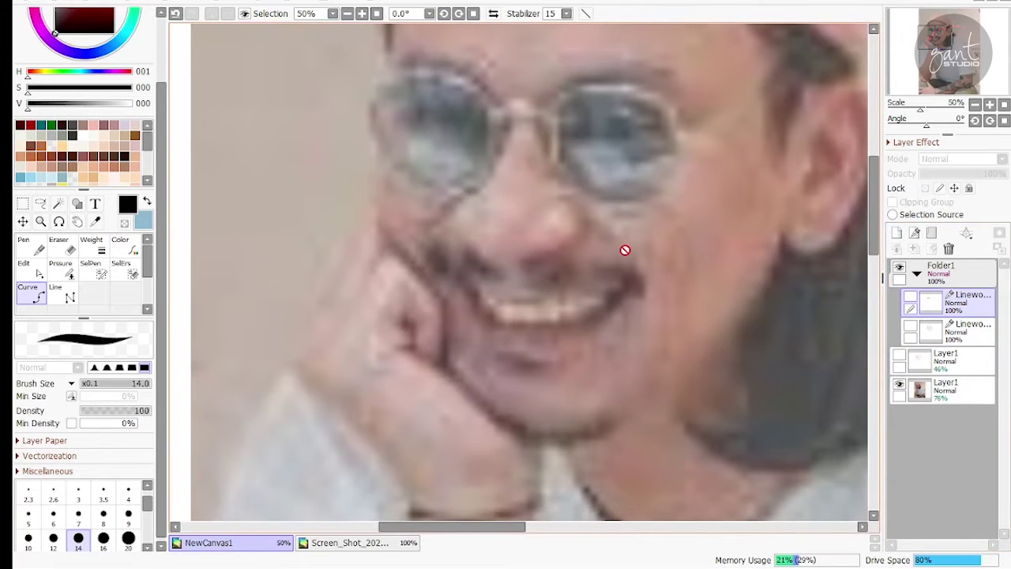
drag(662, 125, 560, 287)
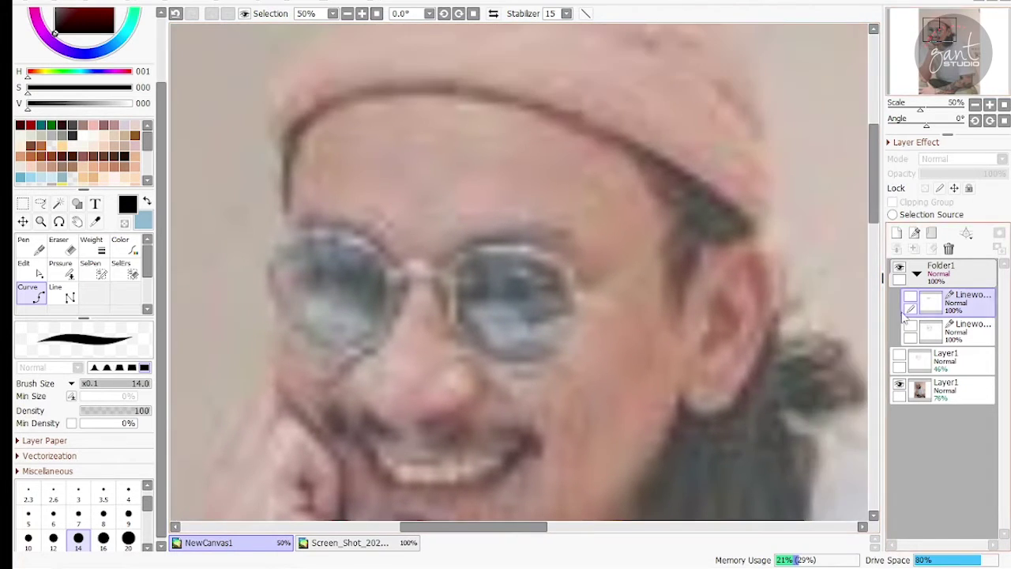
- Raise the photo layer's opacity to 100% and sample the pinkish-brown colour of the hat
click(967, 388)
drag(988, 174, 1010, 175)
right_click(634, 103)
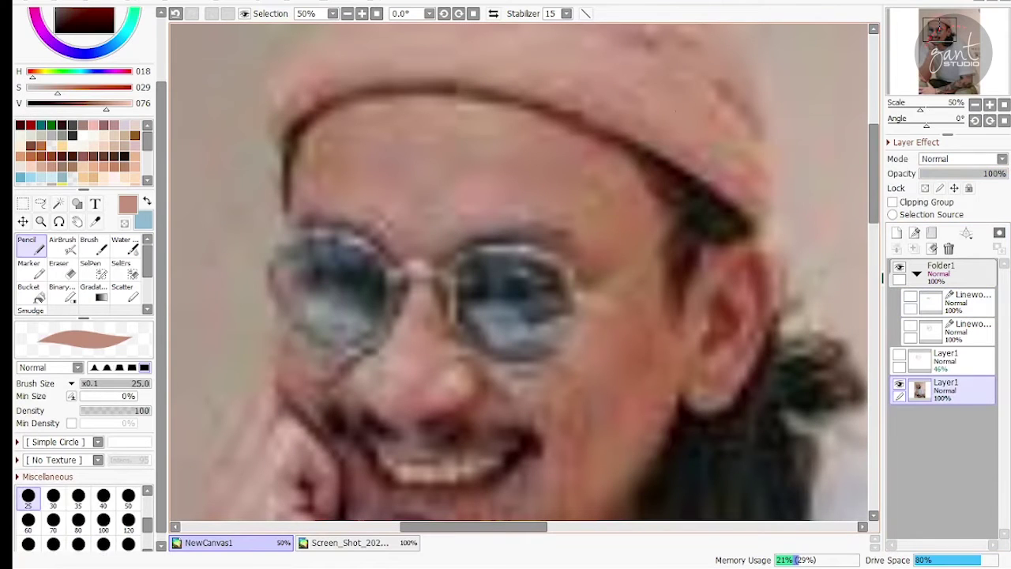
- Show the face linework instead of the photo and make it the selection source
click(899, 383)
click(934, 338)
click(910, 325)
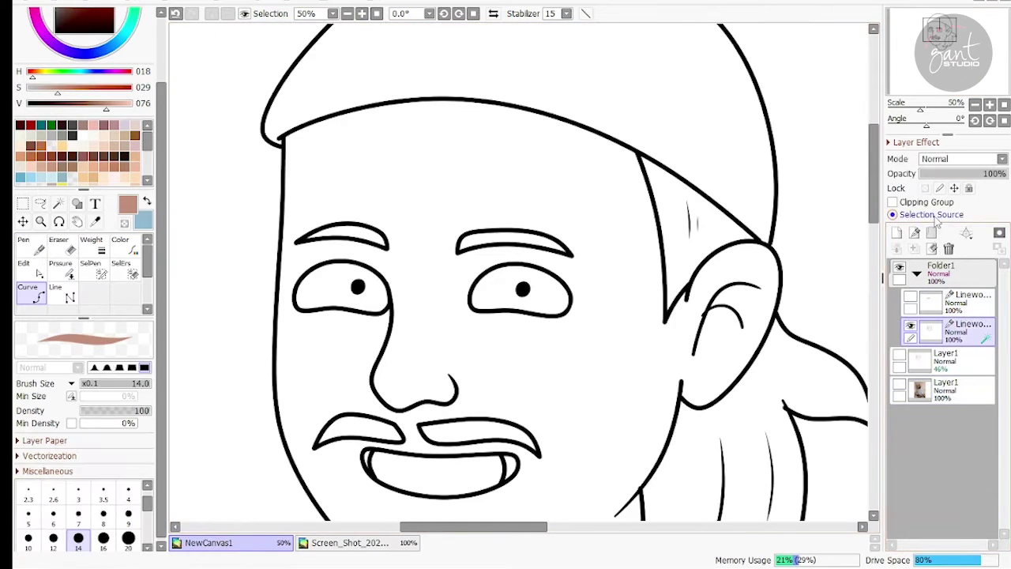
- Add a new layer below the face linework and fill the hat with the sampled pinkish brown
click(897, 237)
drag(931, 337, 933, 368)
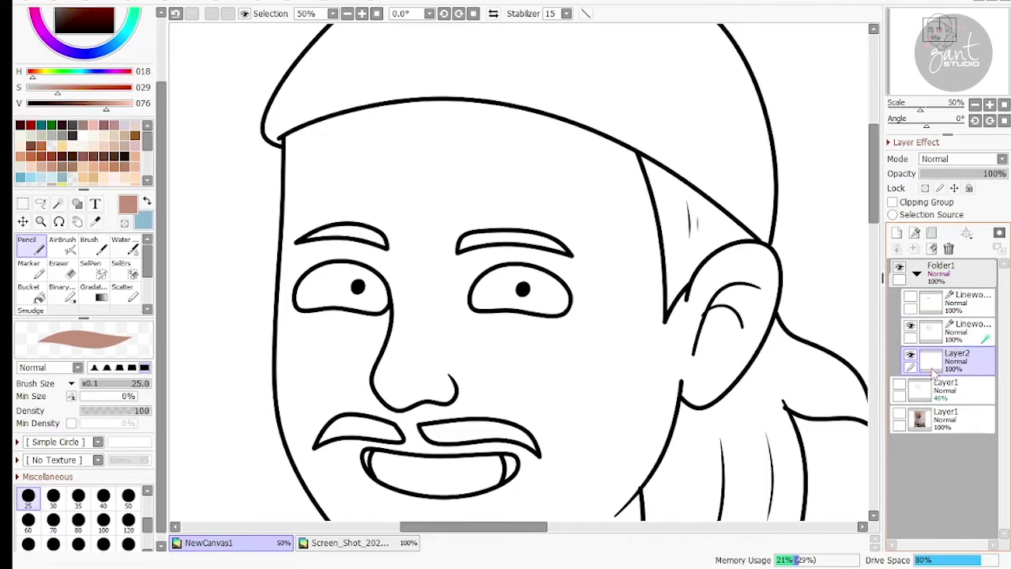
key(w)
click(668, 123)
key(g)
click(665, 136)
drag(634, 140, 625, 114)
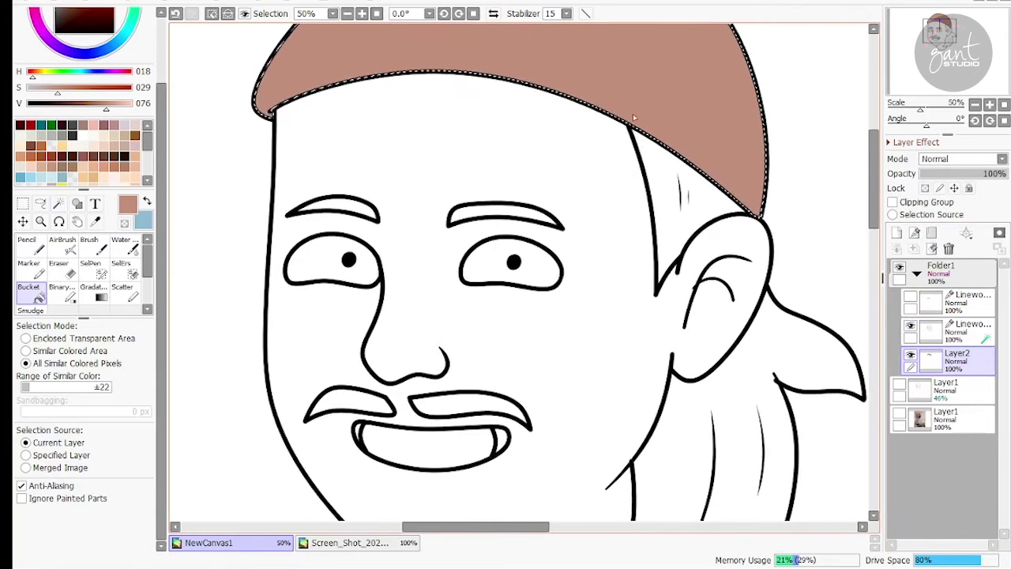
key(ctrl+d)
- Ink a short black hairline curve on the face linework layer, joining the left edge of the forehead to the hat brim
click(939, 338)
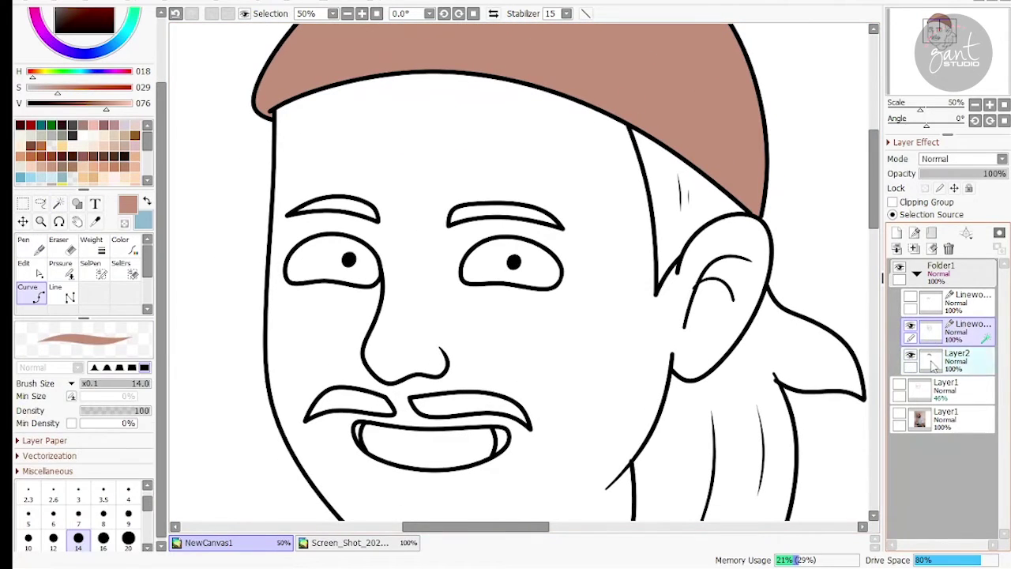
click(54, 31)
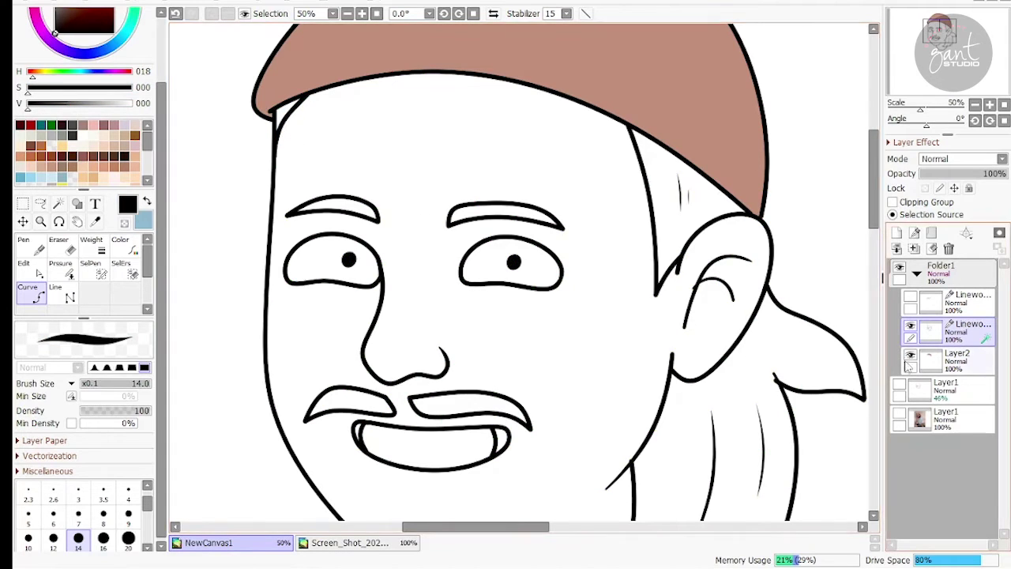
- Select the face, ear and neck areas by the linework and add a new layer for the skin colour
click(932, 357)
key(w)
drag(569, 358, 561, 223)
click(557, 280)
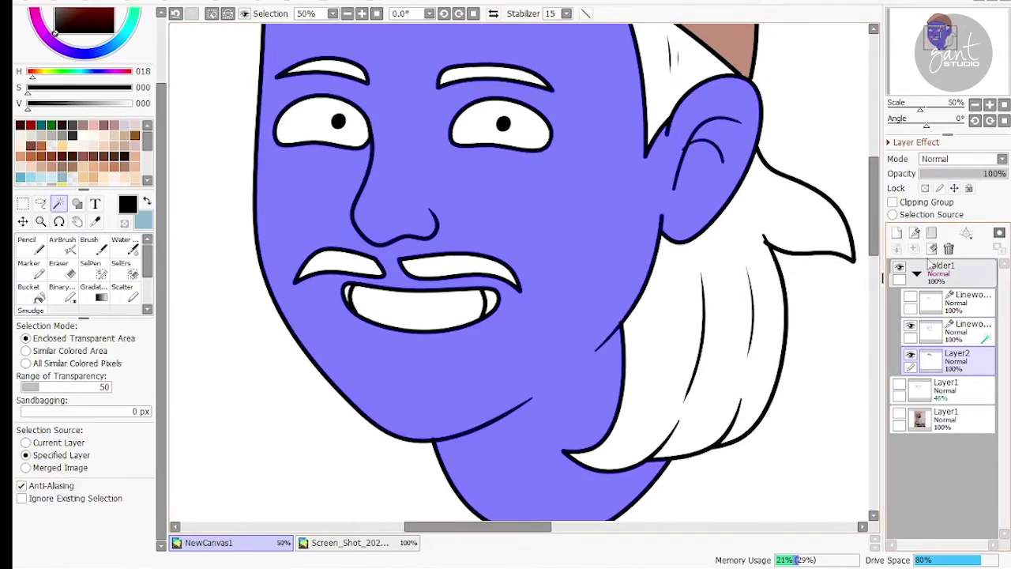
click(896, 232)
click(30, 289)
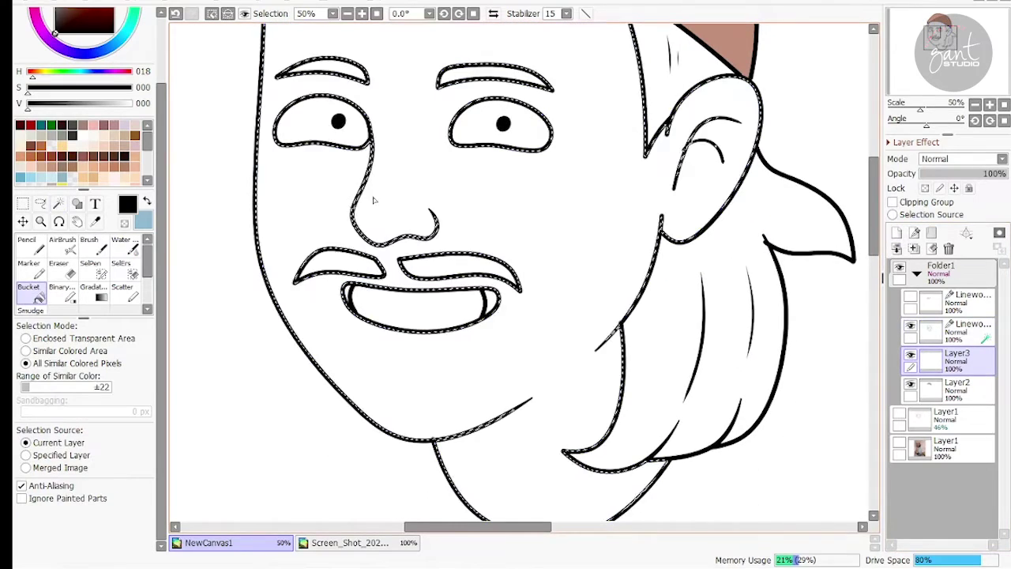
- Mix a peach skin tone of hue 22, saturation 33 and value 93, and fill the selected skin with it
click(97, 126)
drag(61, 95, 58, 94)
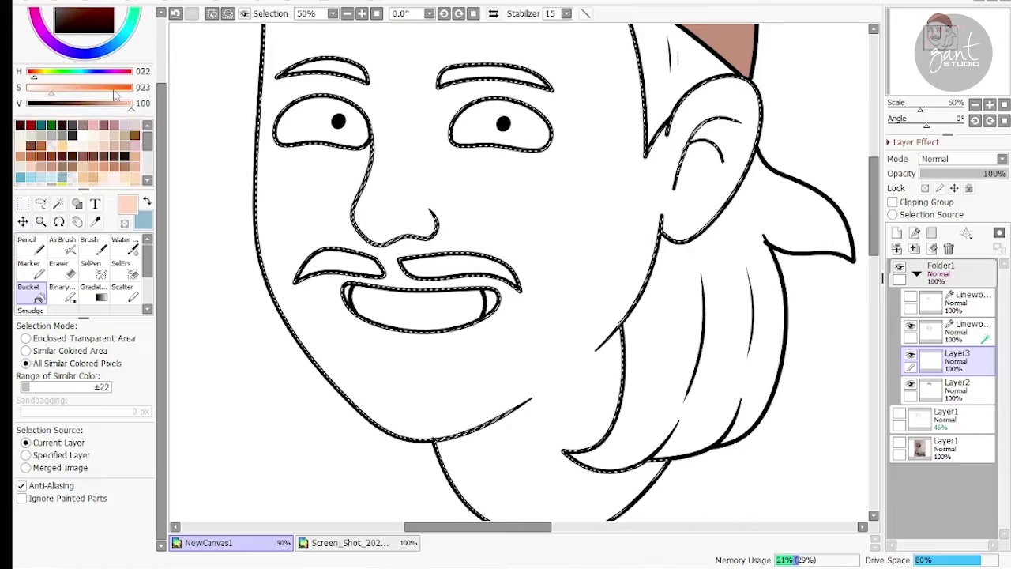
click(899, 444)
click(899, 444)
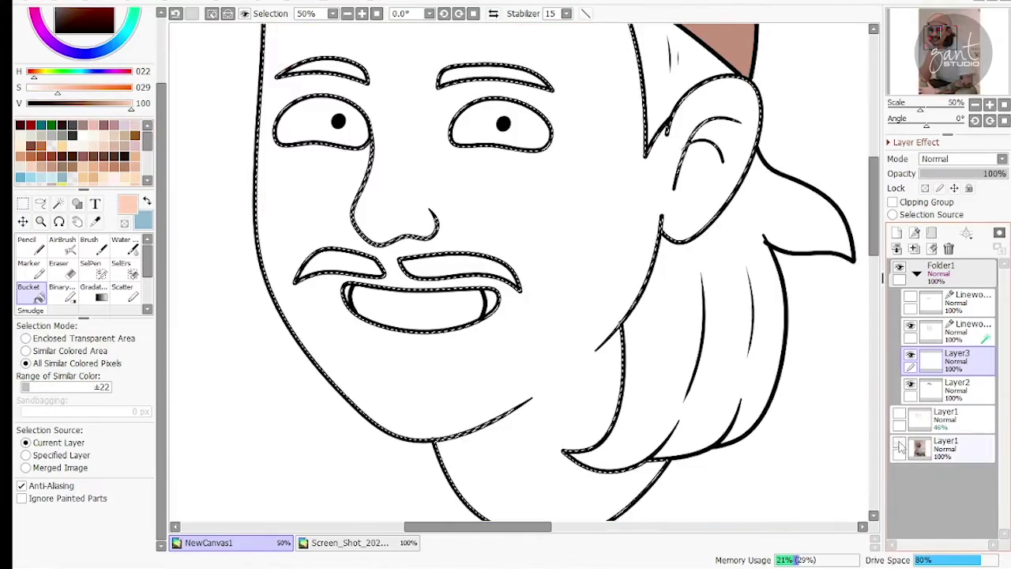
drag(57, 95, 62, 95)
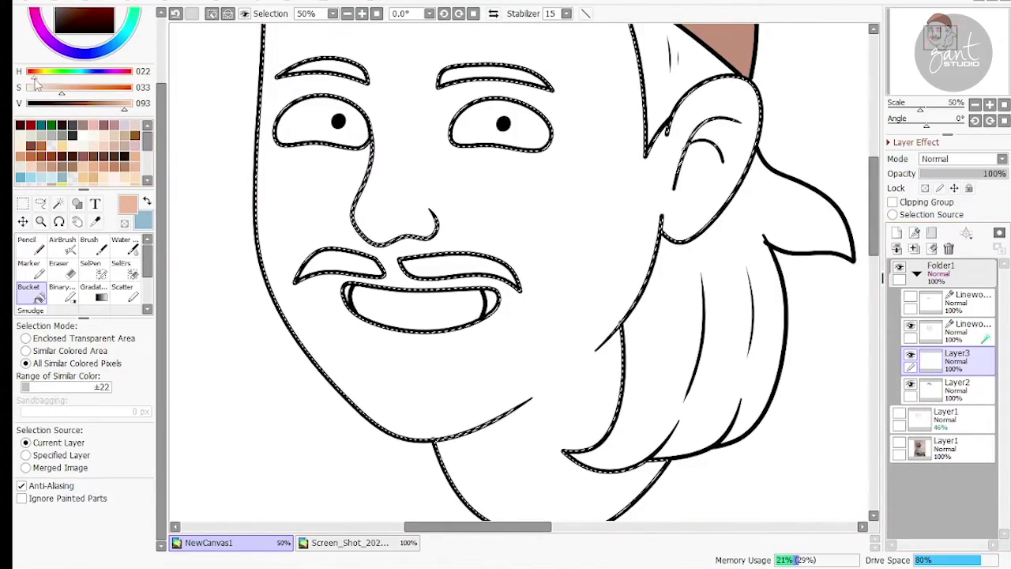
click(327, 149)
drag(328, 148, 331, 244)
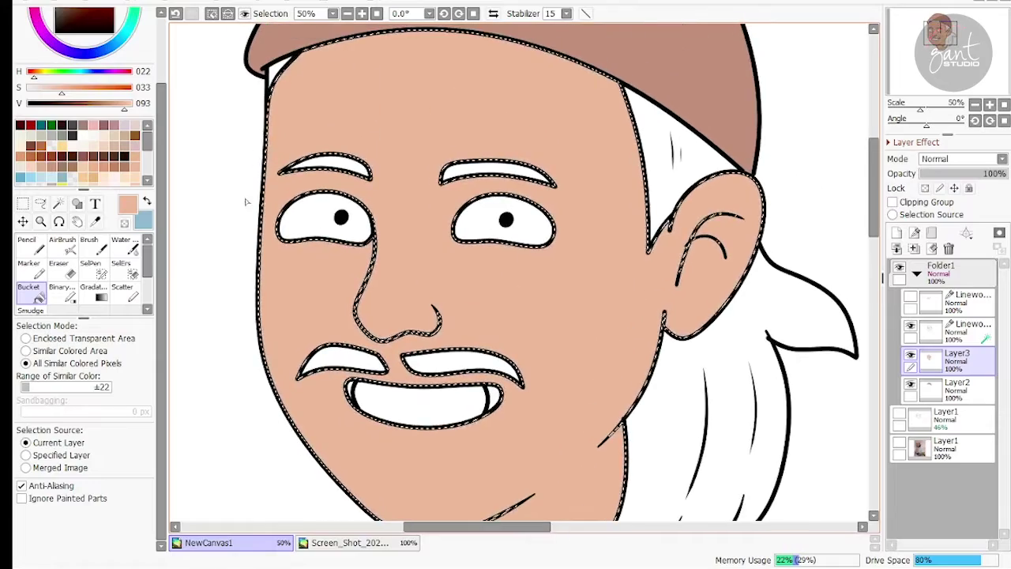
- Refill the skin with a brighter peach of saturation 39 and value 100, and clear the selection
click(61, 94)
click(131, 104)
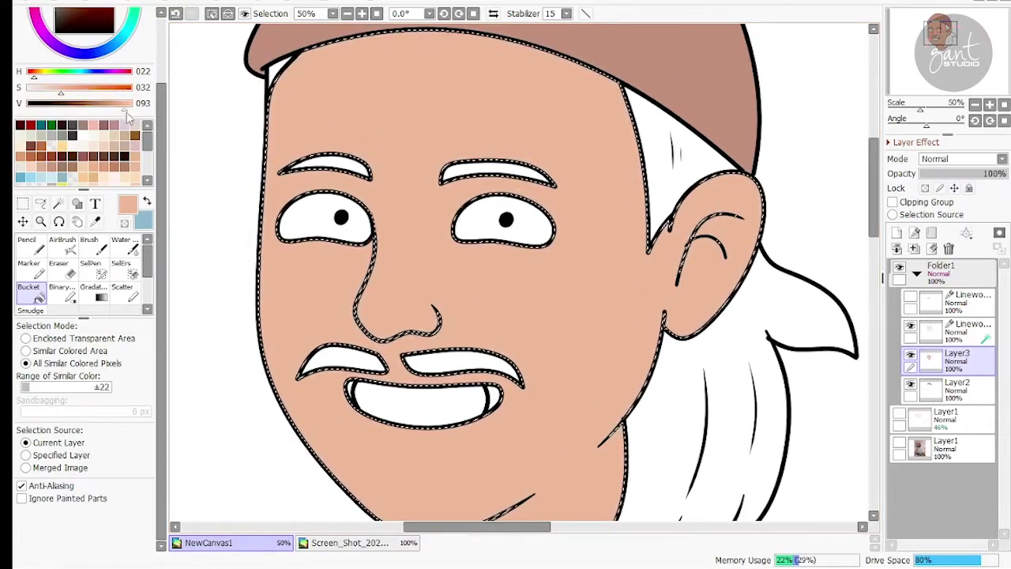
click(334, 281)
scroll(271, 226, down, 1)
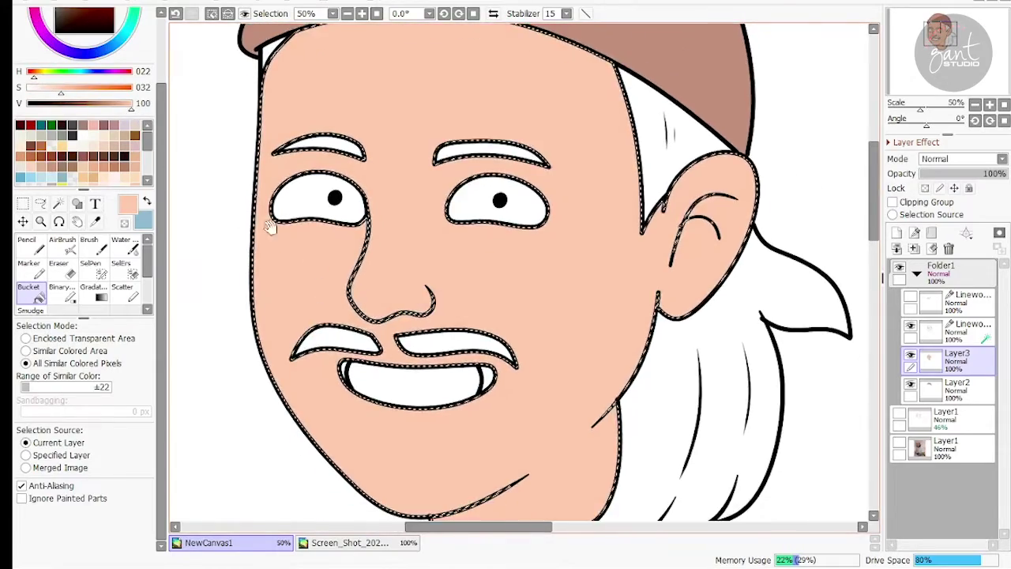
click(60, 96)
drag(60, 94, 68, 94)
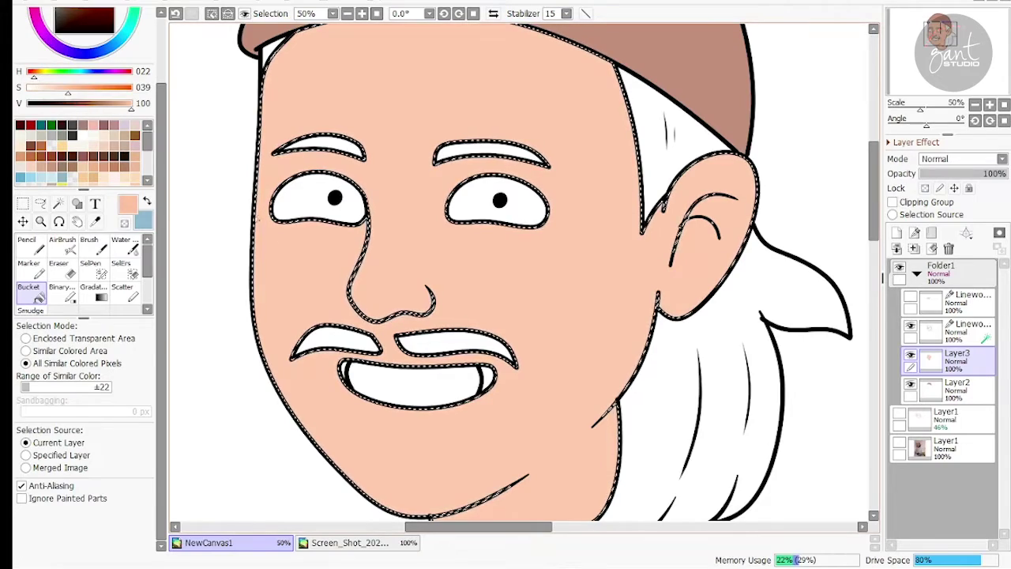
click(275, 269)
drag(285, 304, 293, 277)
key(ctrl+d)
- Fill both inner corners of the mouth beside the teeth with dark red from the swatches
key(w)
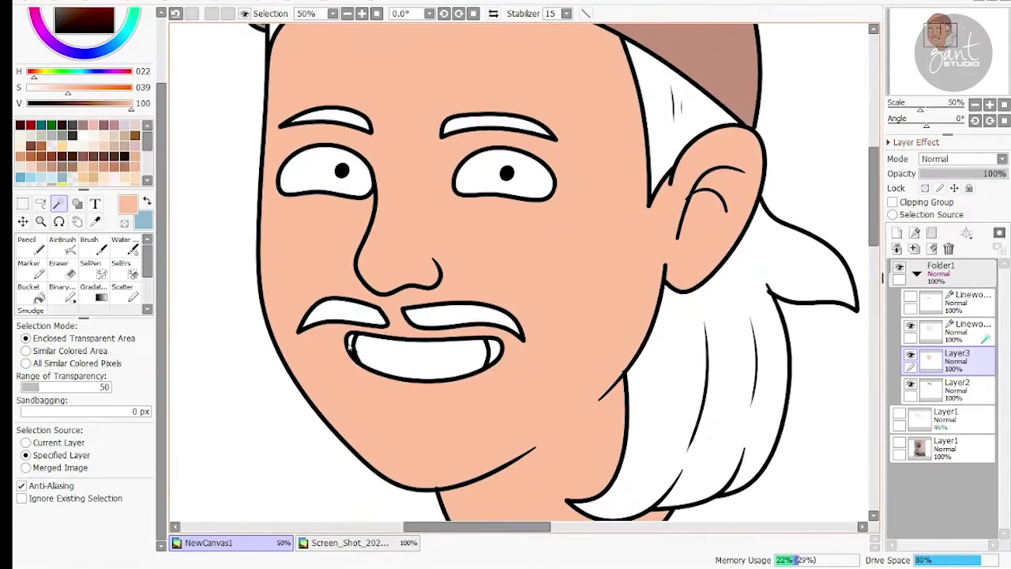
key(g)
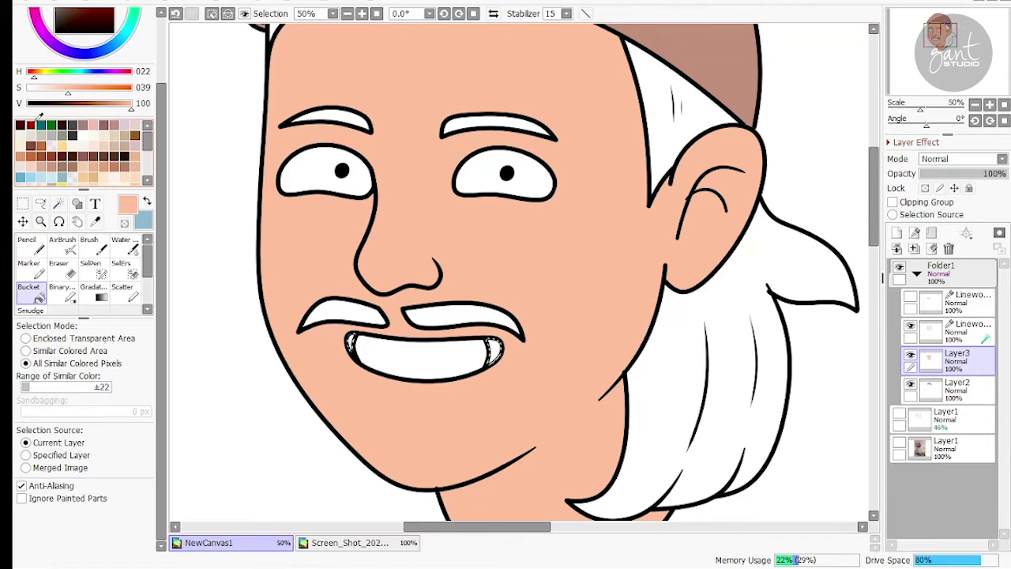
click(30, 124)
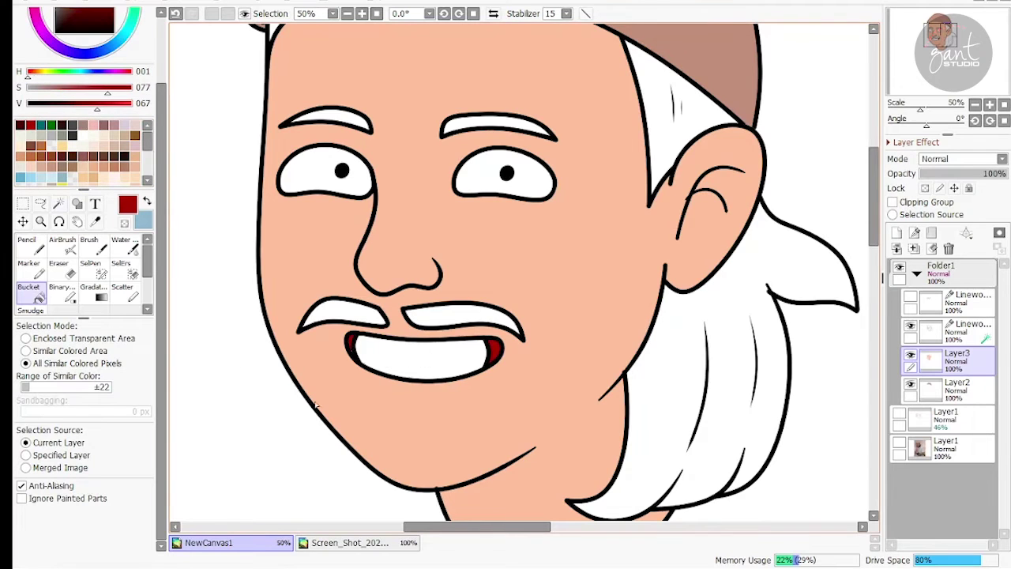
- Sample white and fill the teeth with it on the skin layer
right_click(246, 381)
key(w)
click(403, 350)
key(g)
click(407, 362)
key(ctrl+d)
- Fill the whites of both eyes with white
key(w)
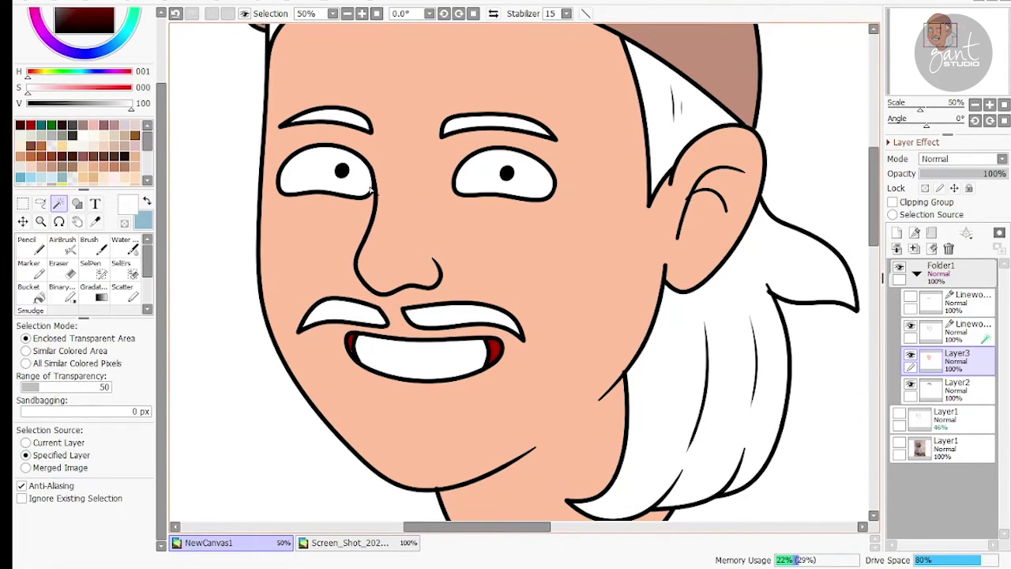
click(365, 188)
click(479, 183)
key(g)
click(479, 187)
key(ctrl+d)
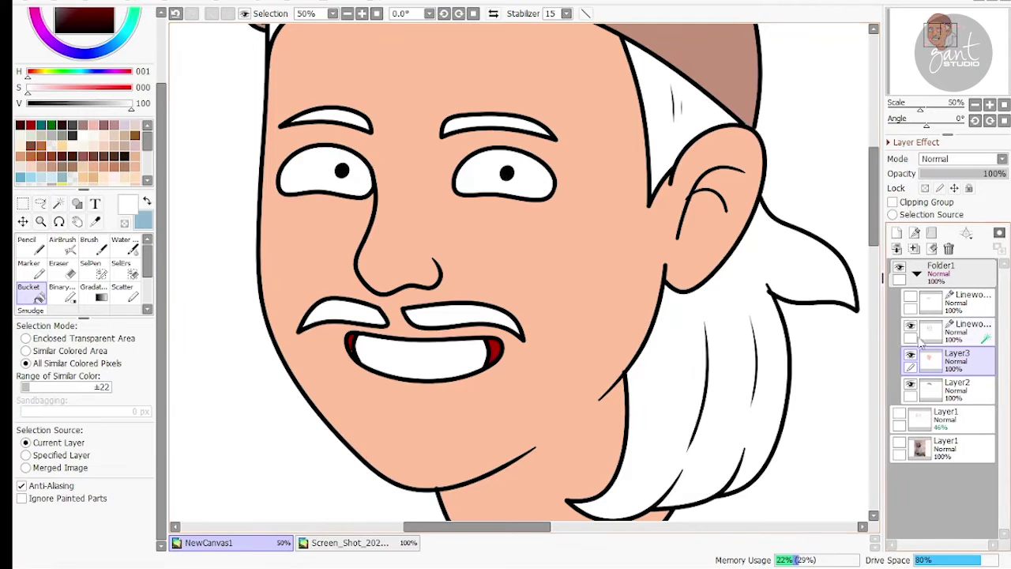
- Add a layer above the skin layer and select the hair, eyebrow and moustache areas with the Magic Wand
click(898, 233)
key(w)
click(671, 146)
click(717, 335)
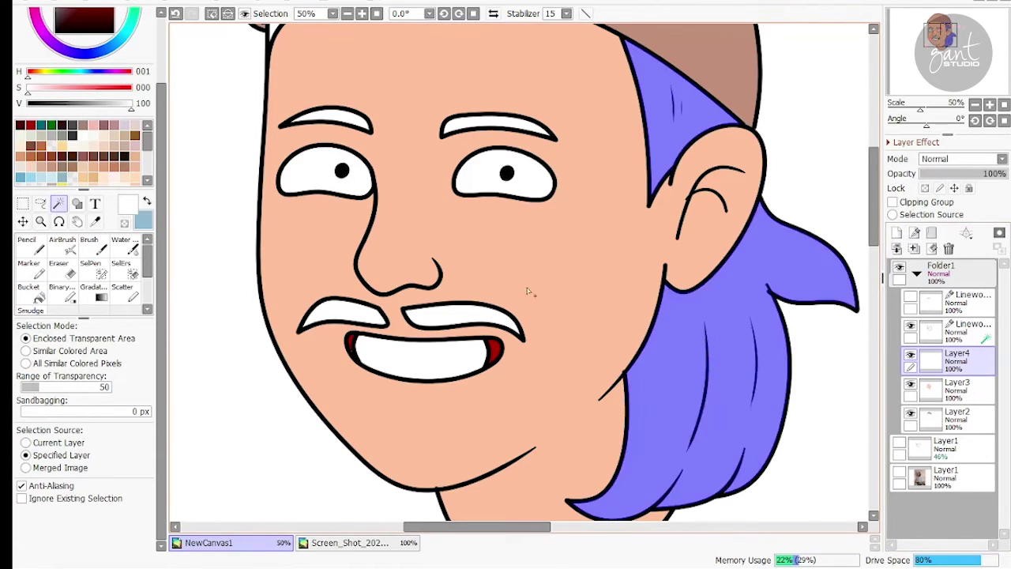
drag(532, 292, 562, 374)
shift+click(360, 208)
shift+click(509, 207)
shift+click(409, 397)
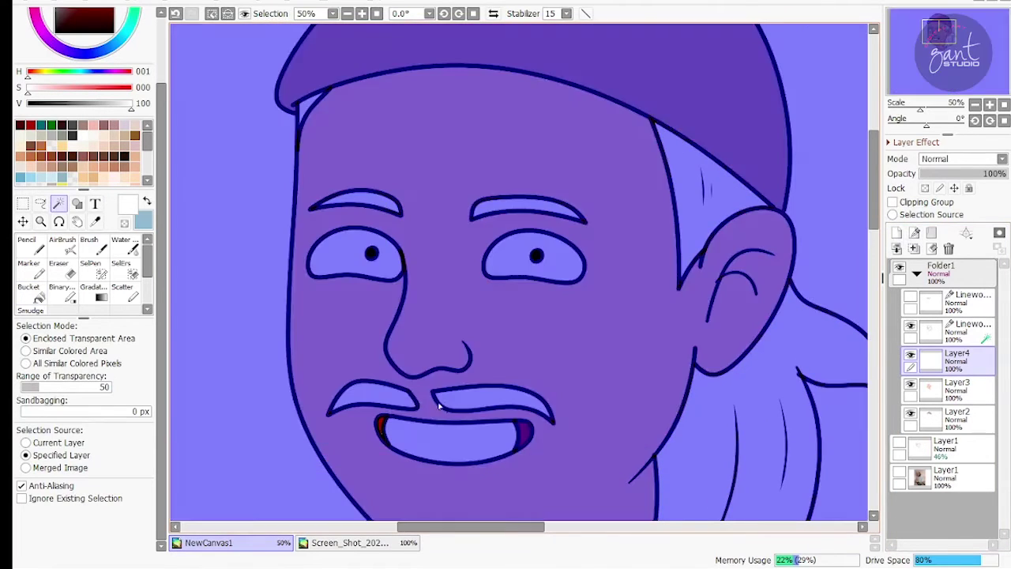
shift+click(468, 399)
- Fill the selected hair, eyebrows and moustache with near-black of value 8, and clear the selection
key(g)
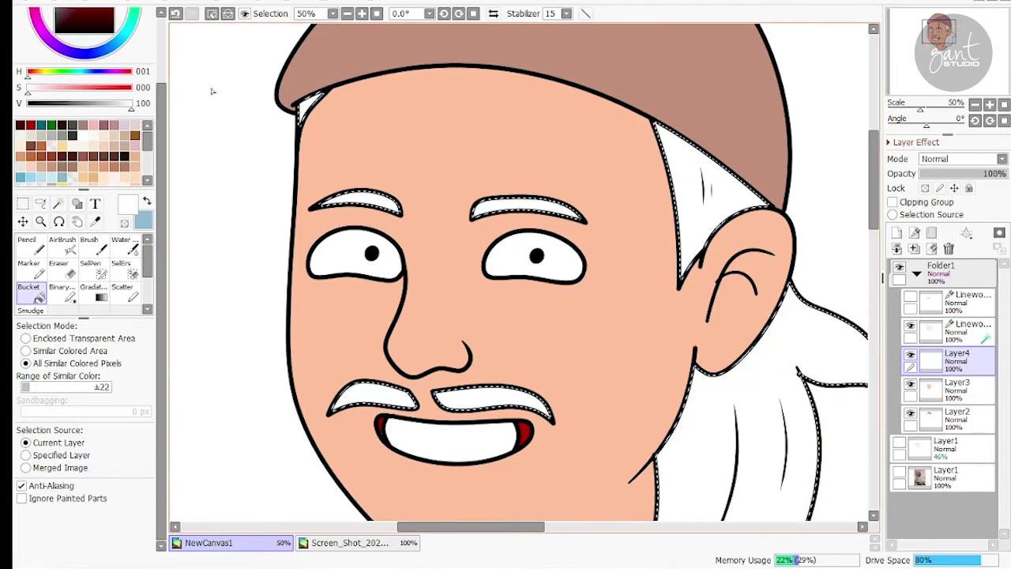
drag(130, 106, 48, 107)
click(207, 119)
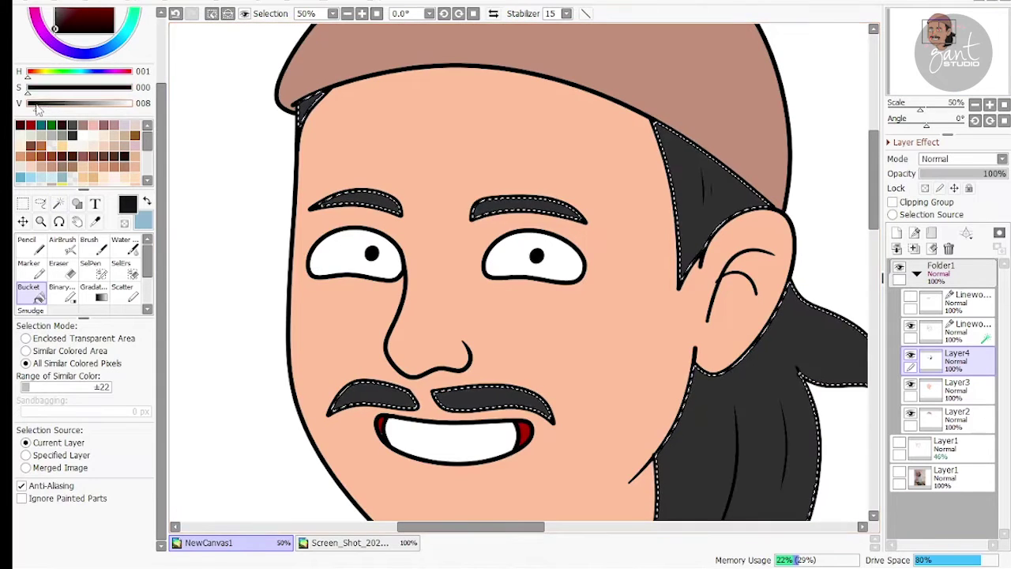
click(35, 104)
drag(282, 322, 278, 208)
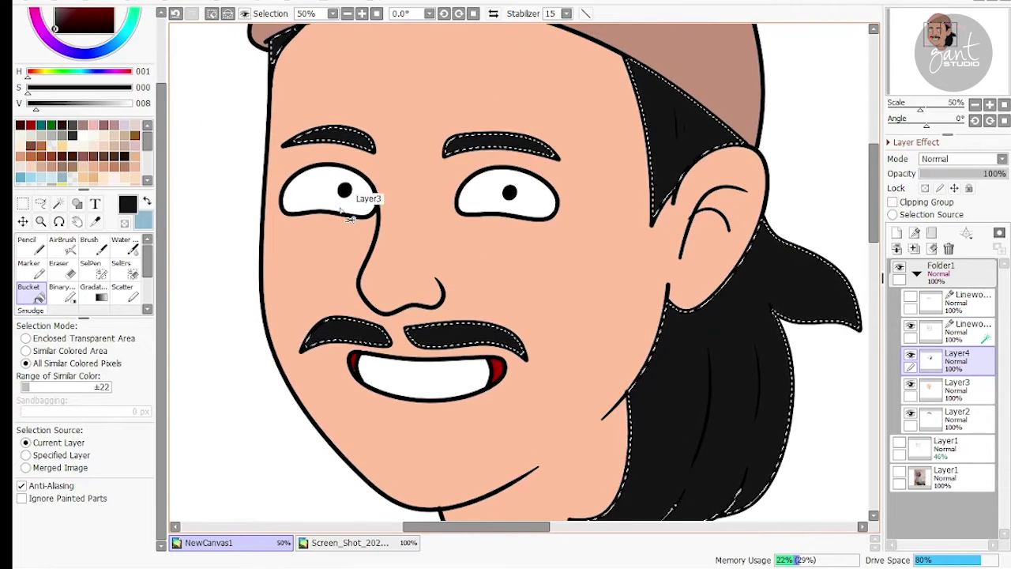
key(ctrl+d)
- Add a new layer clipped to the hair layer and set its blending mode to Multiply
click(974, 104)
drag(968, 71, 965, 70)
key(n)
click(897, 234)
click(897, 202)
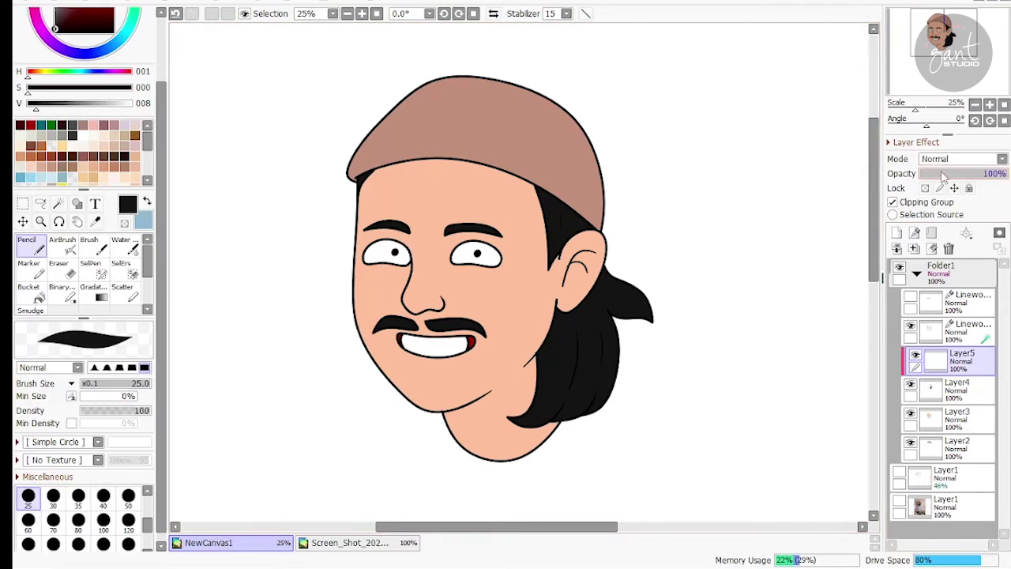
click(943, 162)
click(931, 187)
- Shade the hair behind the ear with grey strokes of value 70, using the Pencil at size 200
key(])
key(])
key(])
key(])
key(])
key(])
key(])
key(])
key(])
key(])
key(])
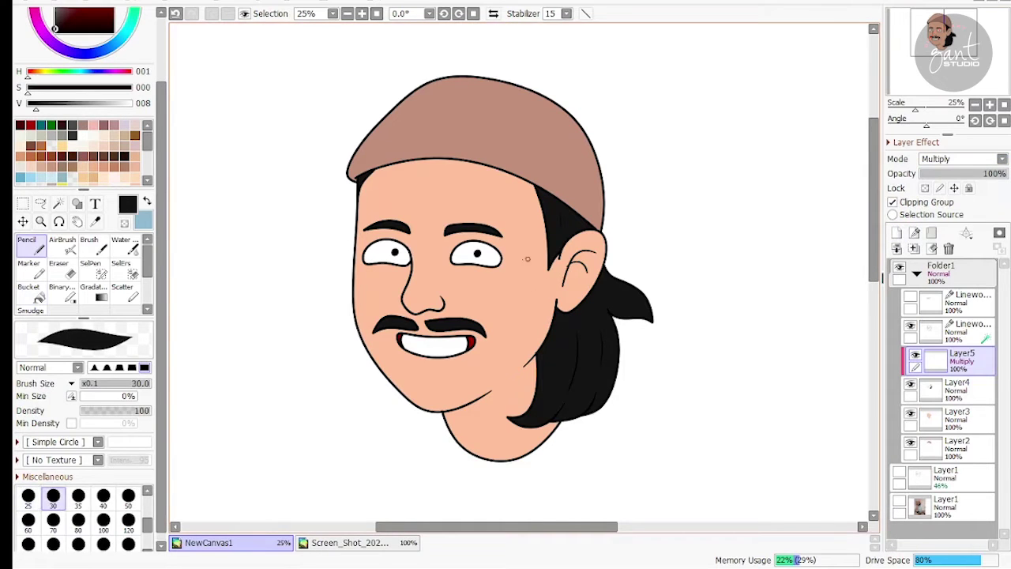
drag(556, 292, 502, 409)
key(ctrl+z)
click(52, 135)
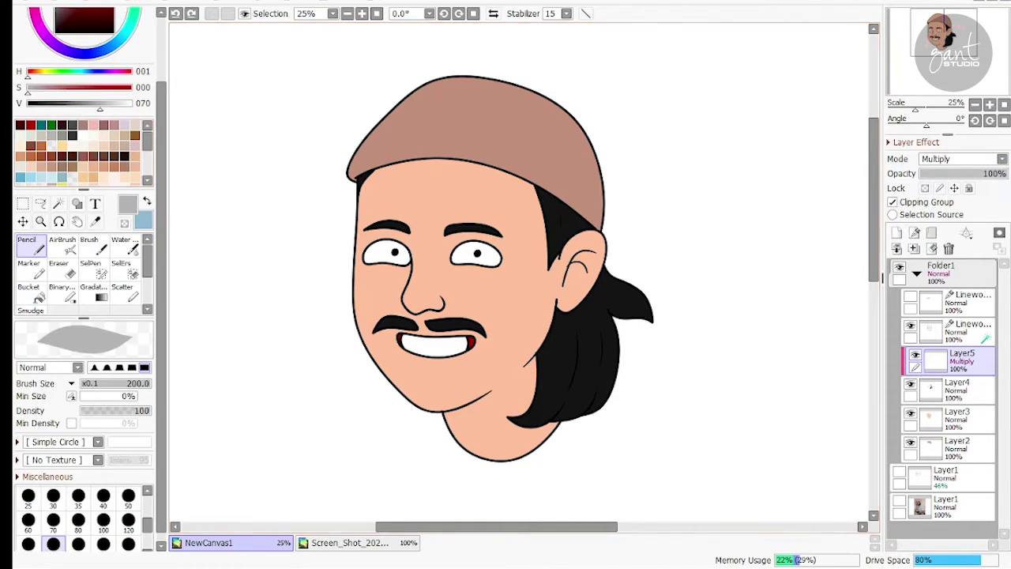
drag(548, 353, 502, 423)
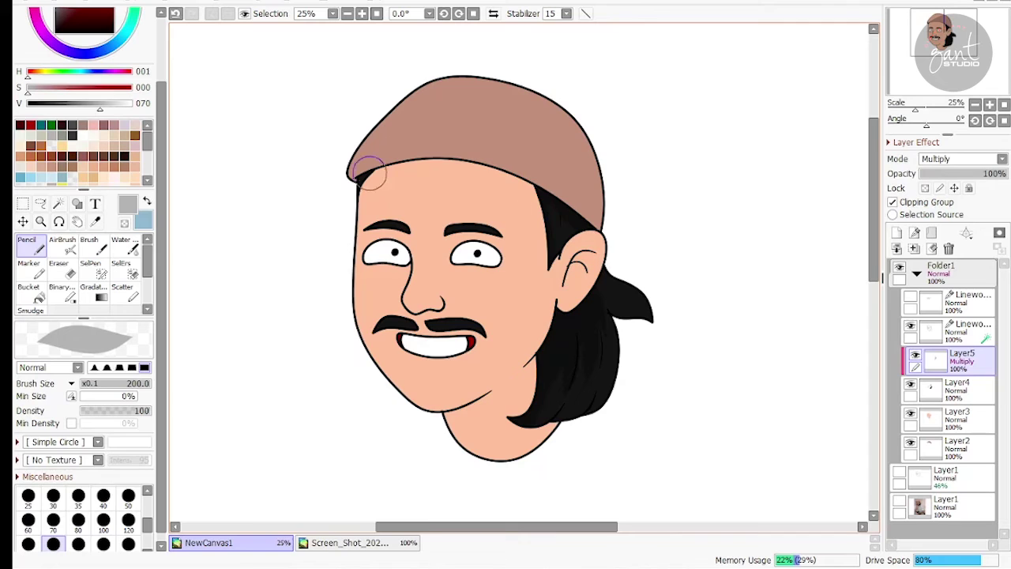
- Add a new layer clipped to the skin layer and set its blending mode to Multiply
click(948, 391)
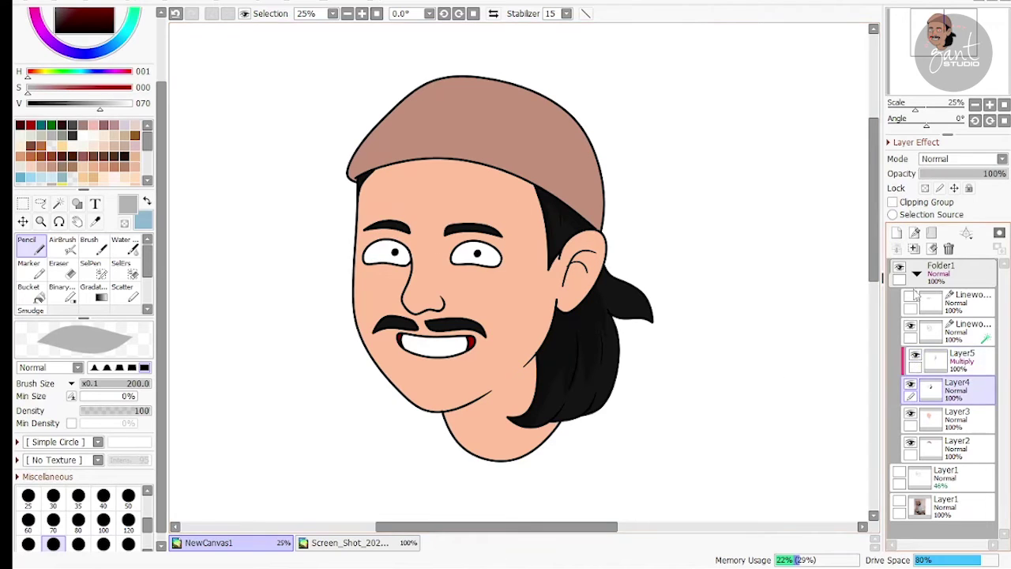
click(923, 431)
click(897, 233)
click(893, 202)
click(940, 160)
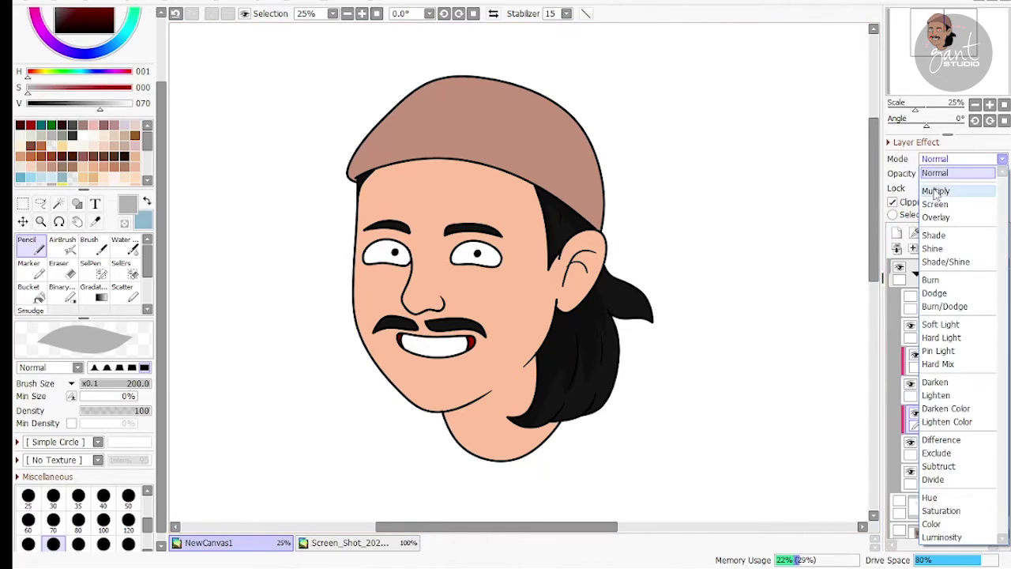
click(936, 191)
mouse_move(411, 303)
mouse_down()
mouse_move(443, 309)
mouse_move(430, 306)
mouse_up()
click(136, 140)
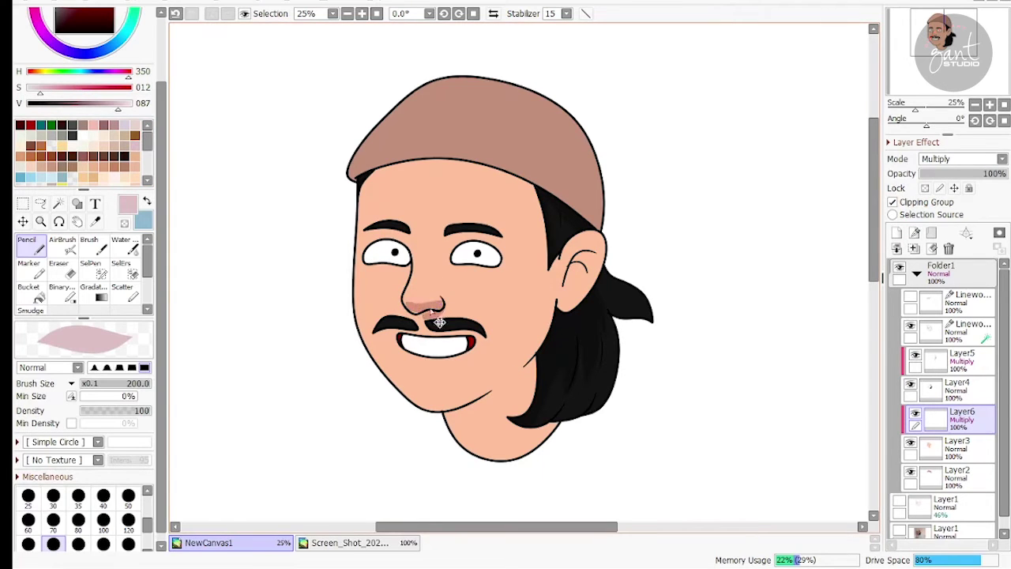
key(ctrl+z)
- Paint light grey shadows of value 80 under the nose, inside the ear, on the forehead below the hat and on the neck
click(61, 135)
drag(101, 106, 114, 107)
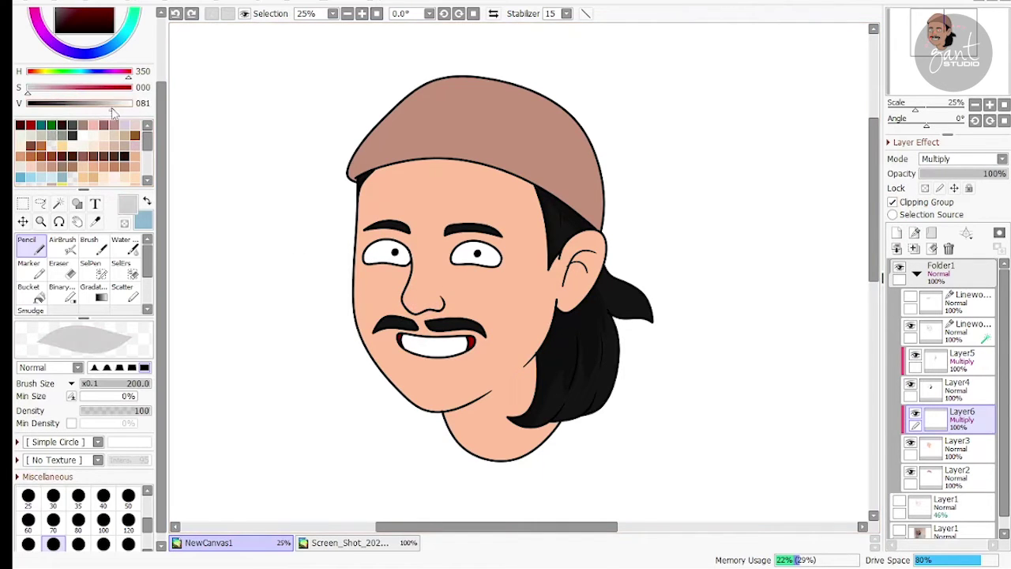
click(111, 111)
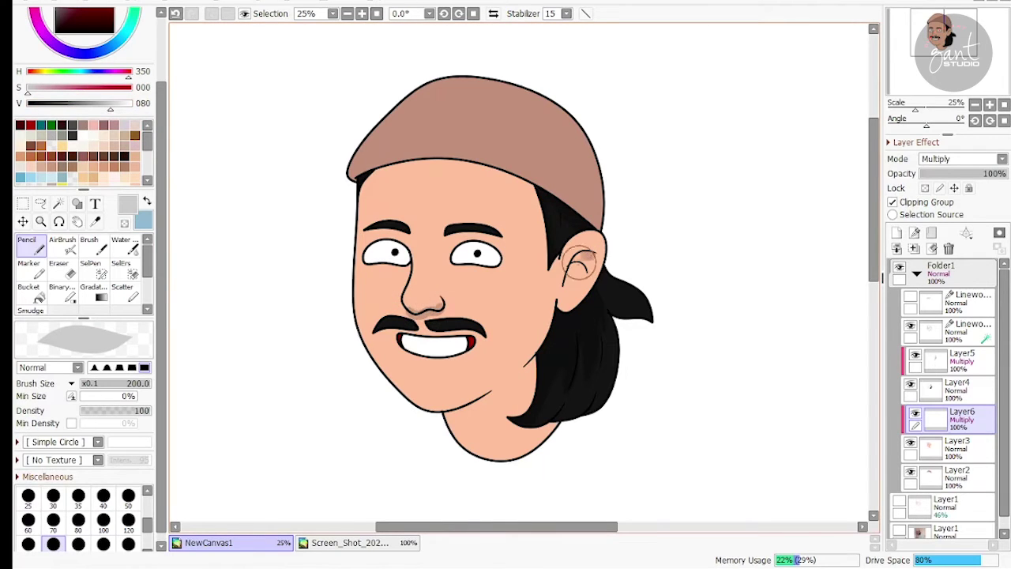
drag(579, 263, 581, 267)
mouse_move(518, 175)
mouse_down()
mouse_move(536, 193)
mouse_move(401, 146)
mouse_move(327, 183)
mouse_move(377, 168)
mouse_move(502, 180)
mouse_move(554, 207)
mouse_up()
mouse_move(549, 389)
mouse_down()
mouse_move(517, 381)
mouse_move(422, 423)
mouse_move(481, 423)
mouse_move(549, 354)
mouse_move(468, 439)
mouse_up()
key(ctrl+z)
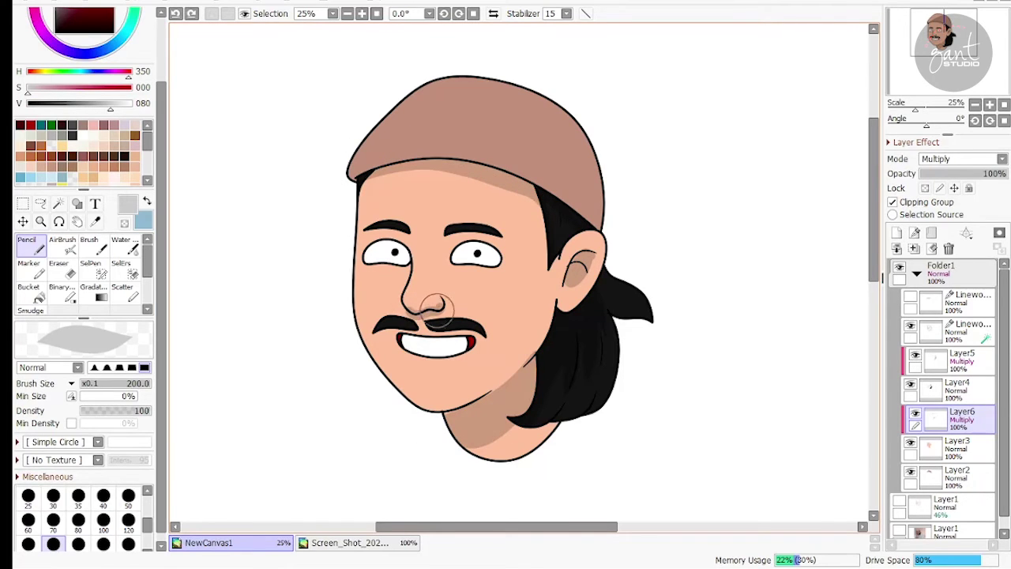
- Rework the shadow under the nose and shade the upper part of the teeth and of both eyes
drag(427, 312, 433, 310)
key(ctrl+z)
key(e)
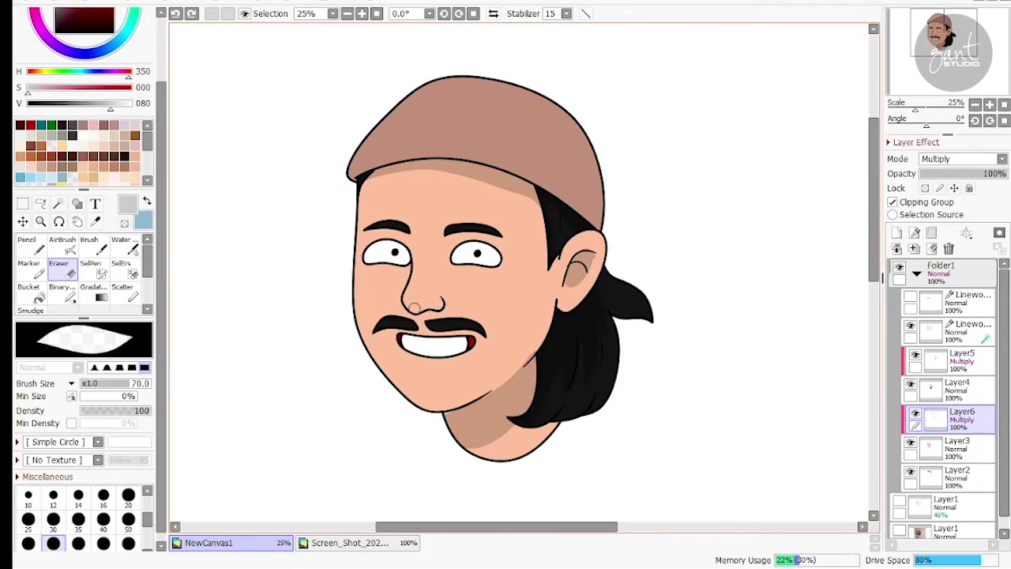
key(n)
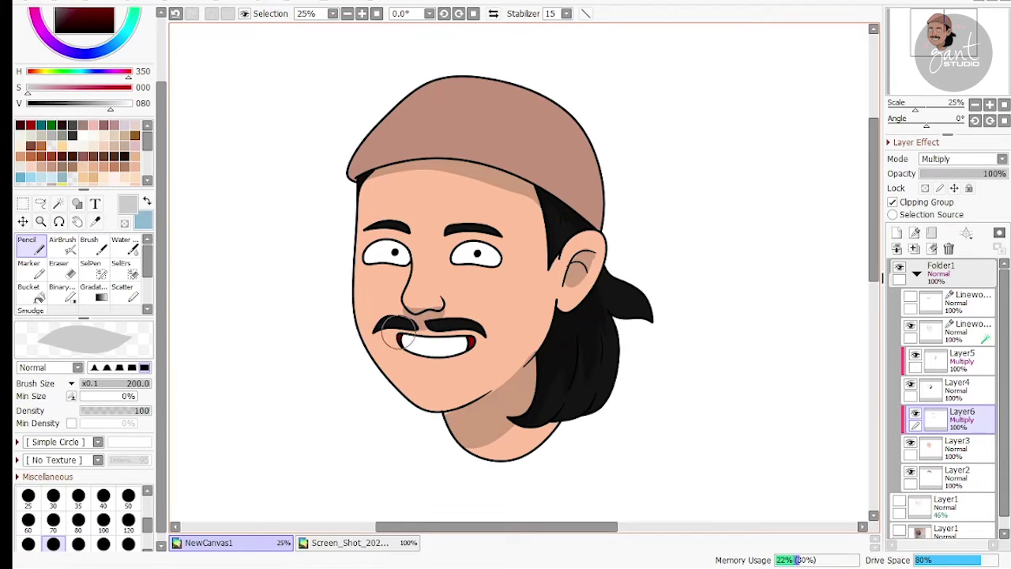
drag(397, 330, 473, 339)
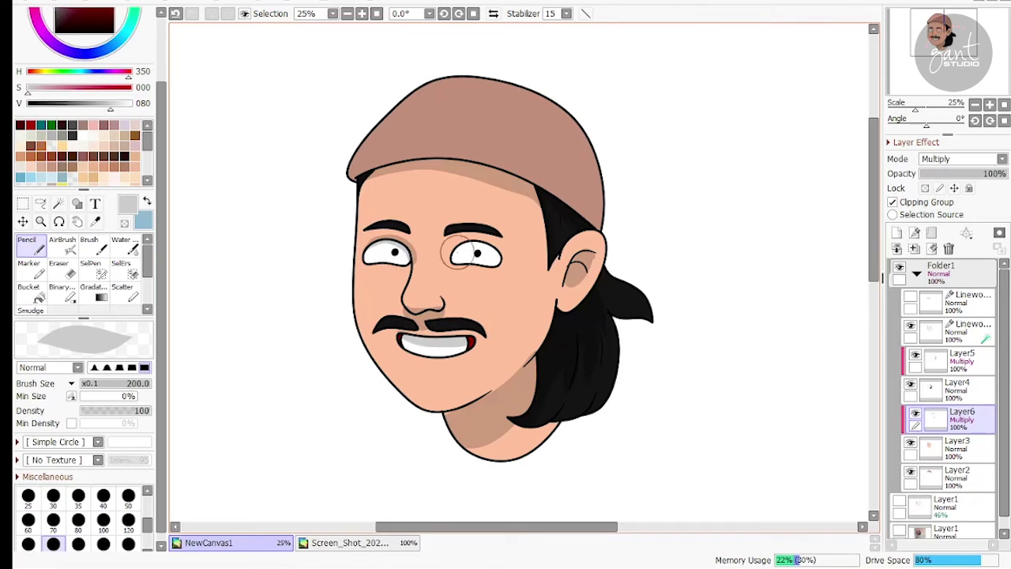
drag(461, 245, 502, 260)
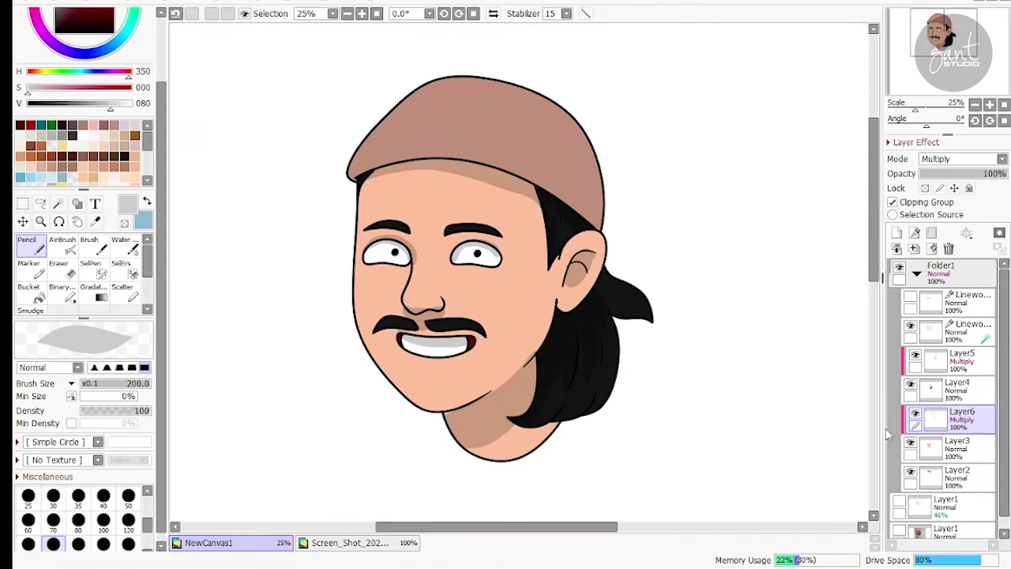
- Toggle the bottom folder layer's visibility to identify the hat layer, and add a new clipped layer above it
click(910, 473)
click(912, 473)
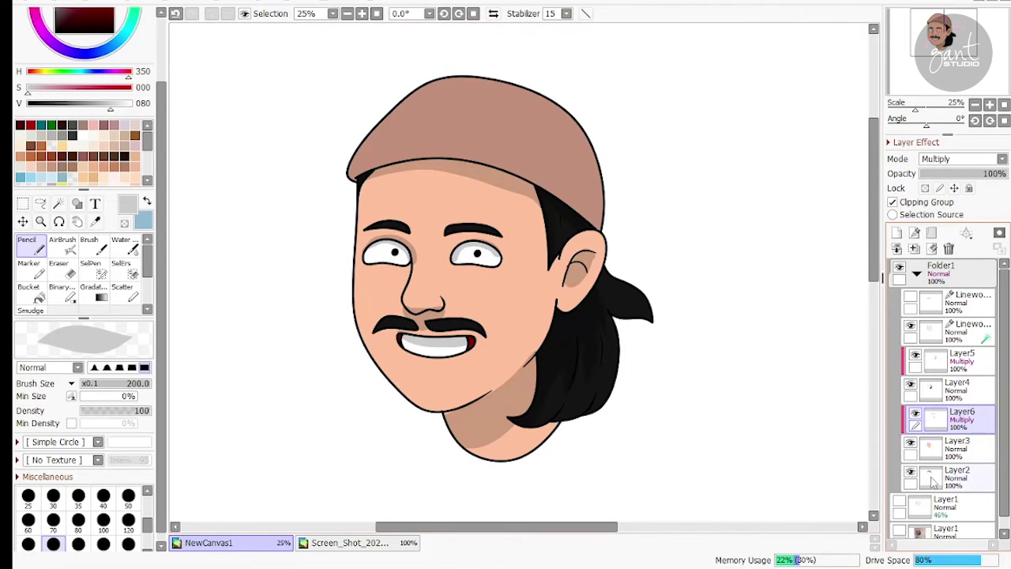
click(940, 478)
click(896, 232)
- Paint the rear part of the hat and a curved fold in light grey, and set the layer to Multiply
drag(577, 201, 558, 89)
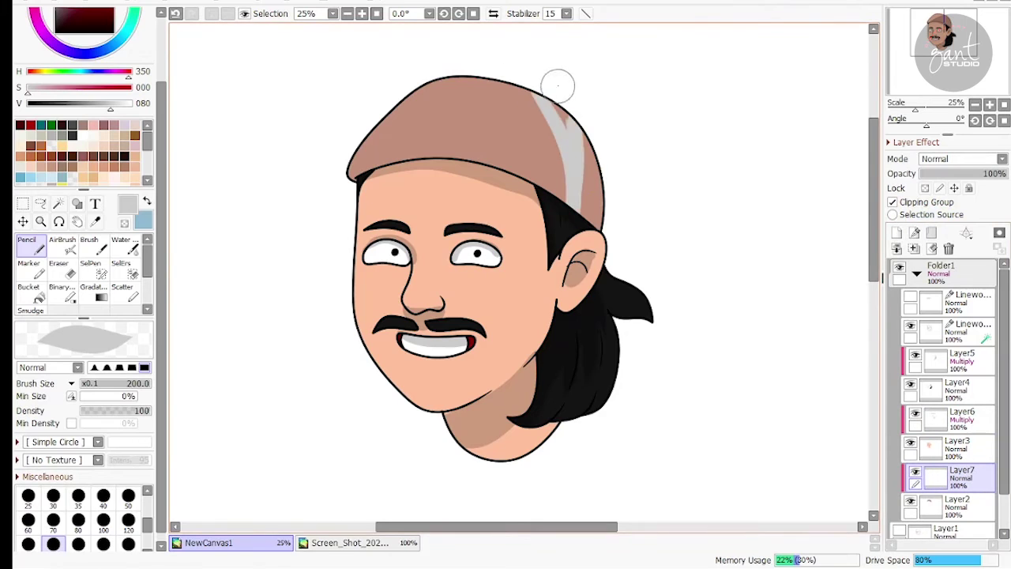
key(ctrl+z)
mouse_move(447, 72)
mouse_down()
mouse_move(550, 188)
mouse_move(487, 55)
mouse_move(570, 245)
mouse_move(583, 108)
mouse_up()
drag(463, 79, 511, 196)
drag(418, 120, 518, 134)
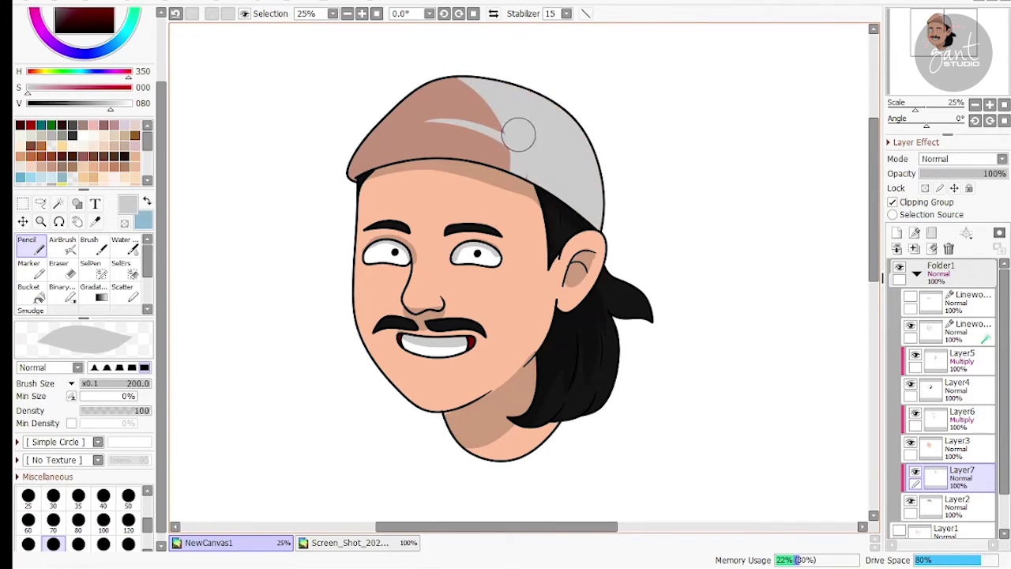
click(962, 158)
click(948, 190)
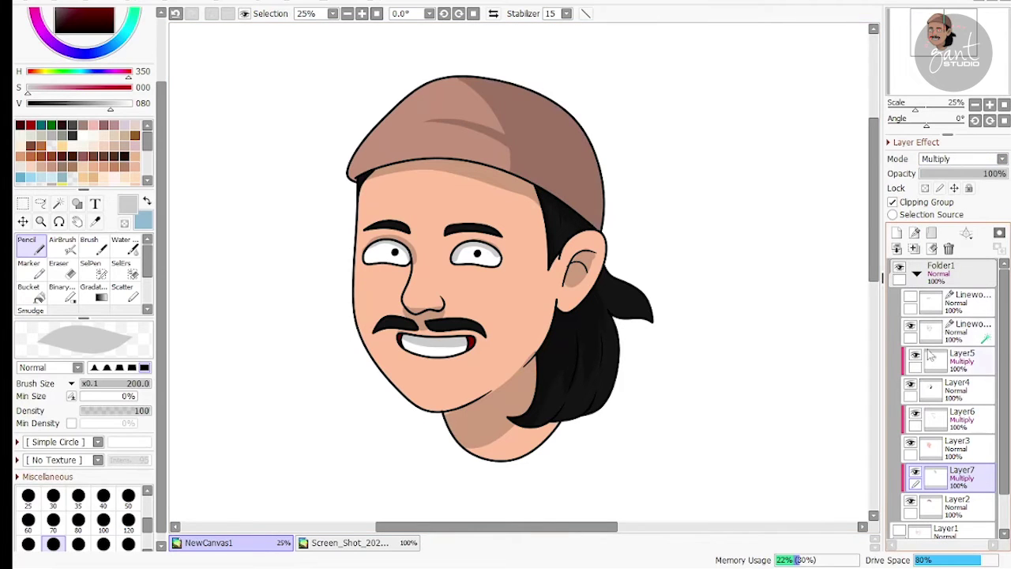
- Add a layer above the hair shading and select the whole head by wand-selecting the background and inverting the selection
click(926, 306)
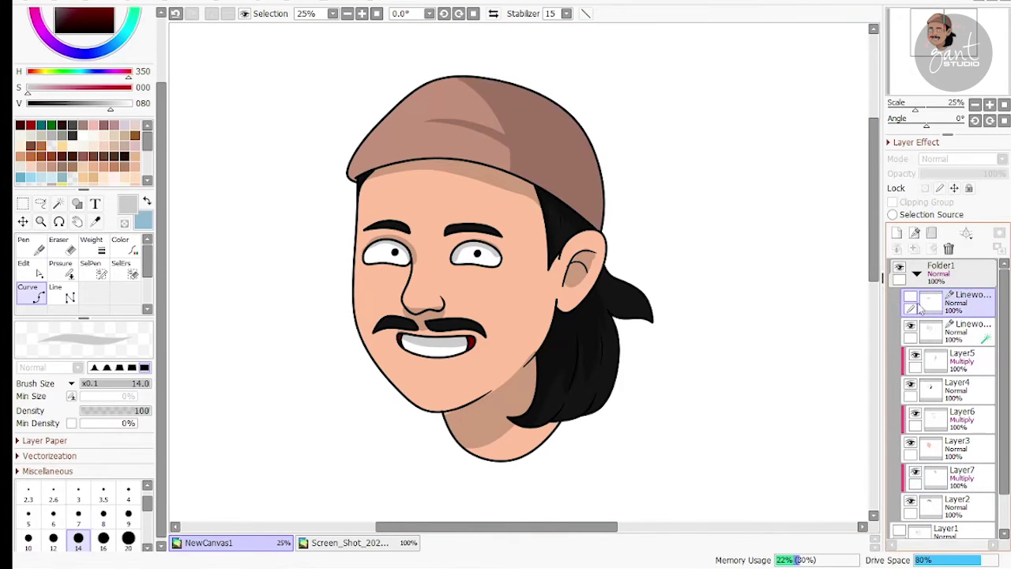
click(933, 357)
click(898, 234)
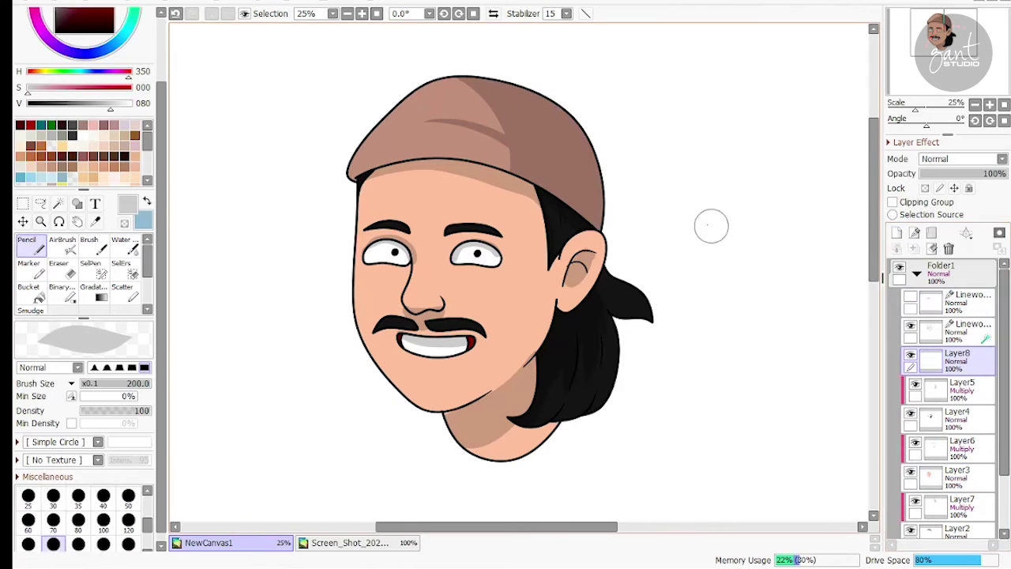
key(w)
click(697, 212)
click(228, 14)
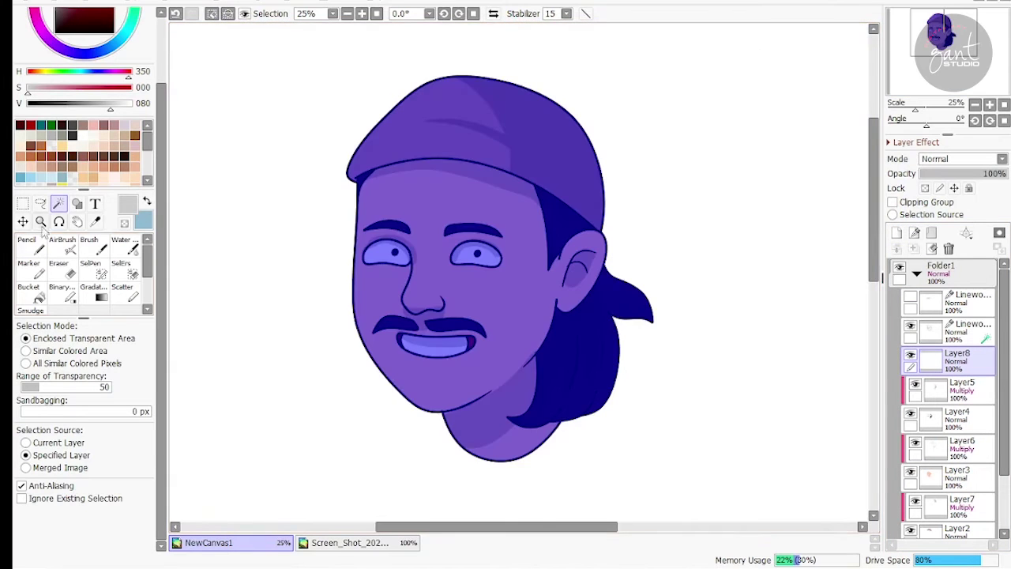
- Paint a green rim light of hue 123, saturation 59 and value 80 along the back edges of hat and hair with a size 100 Pencil
key(n)
click(63, 72)
click(109, 87)
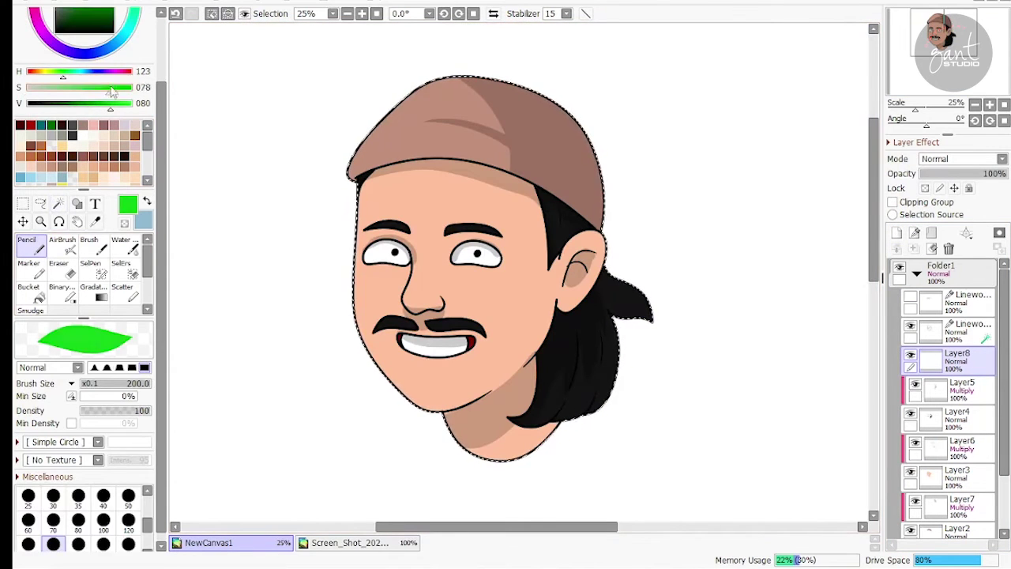
click(119, 104)
click(103, 88)
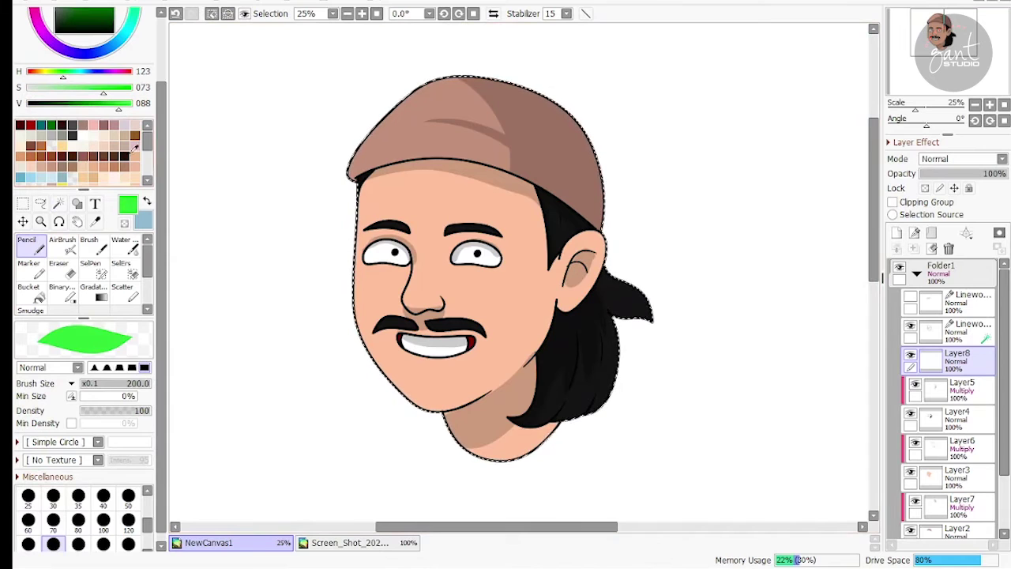
key(ctrl+z)
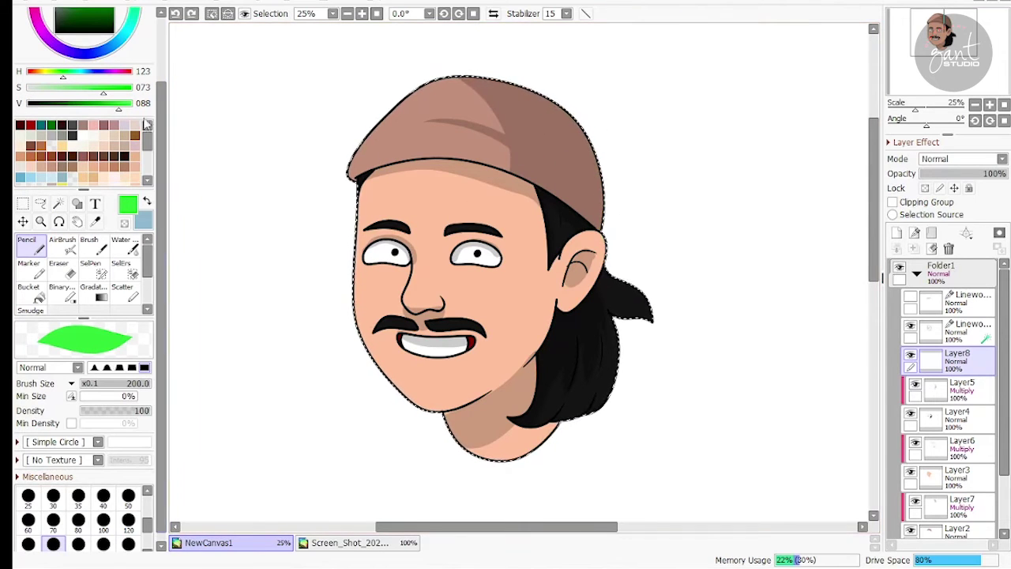
click(101, 103)
drag(100, 103, 110, 103)
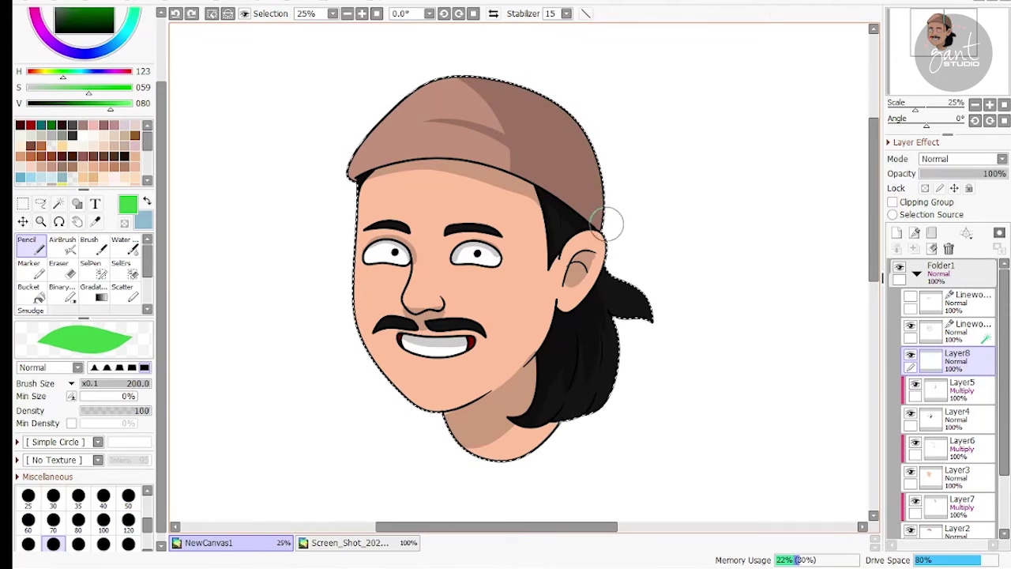
key(bracketleft)
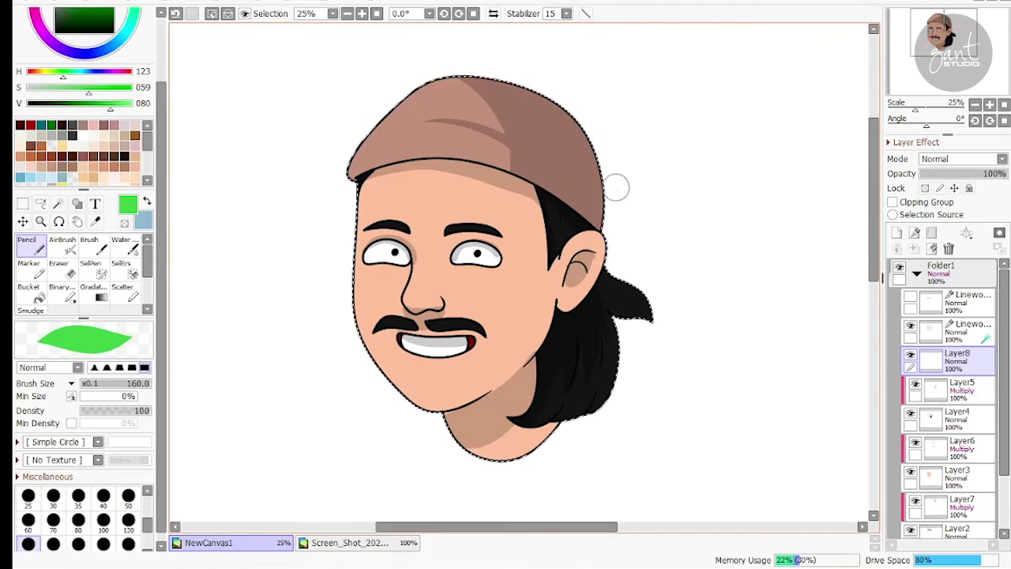
key(bracketleft)
key(bracketleft)
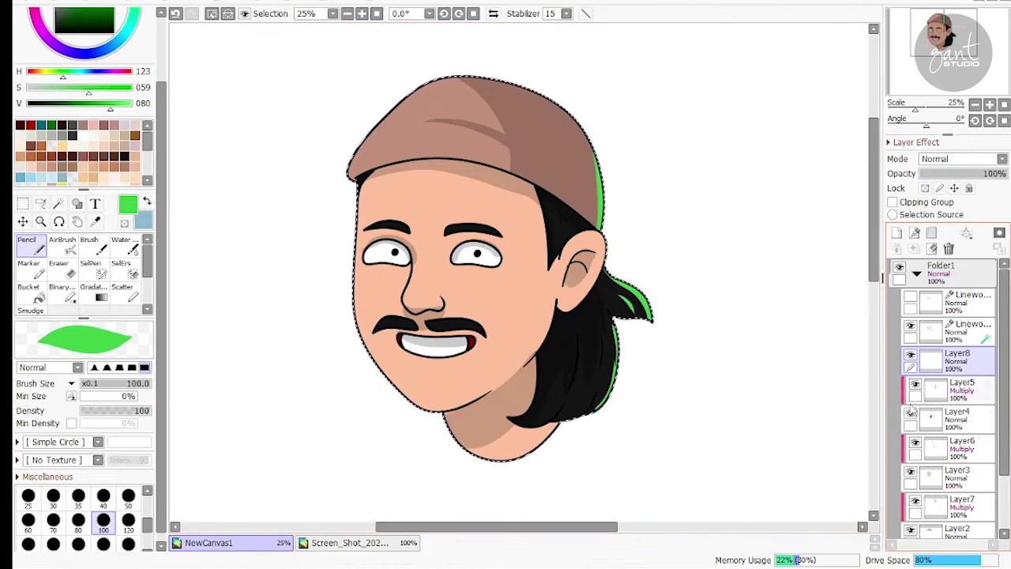
- Add a Shine layer above the green rim light, and extend the rim up the hat and onto the ear on the original rim layer
click(896, 232)
click(962, 159)
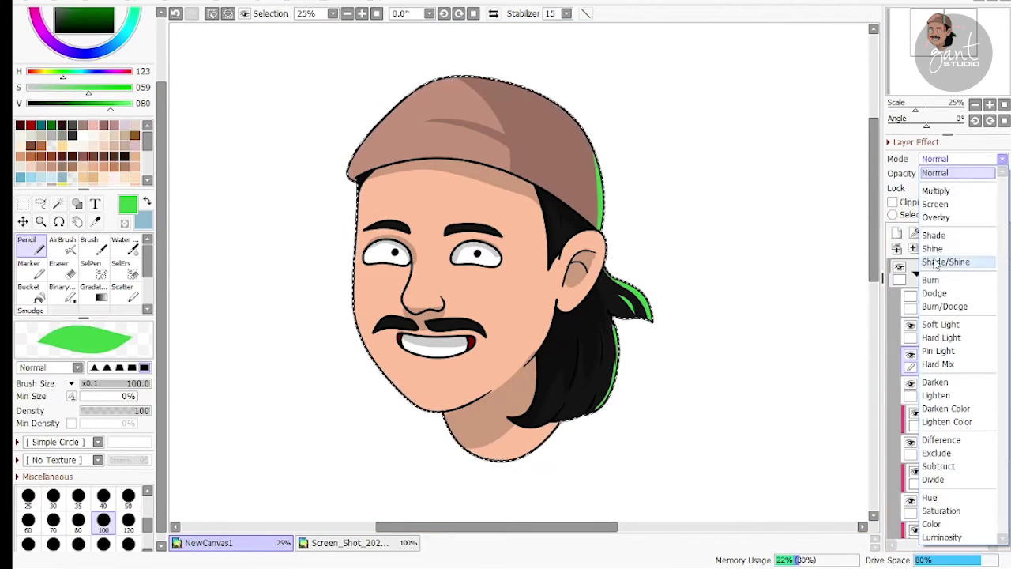
click(940, 248)
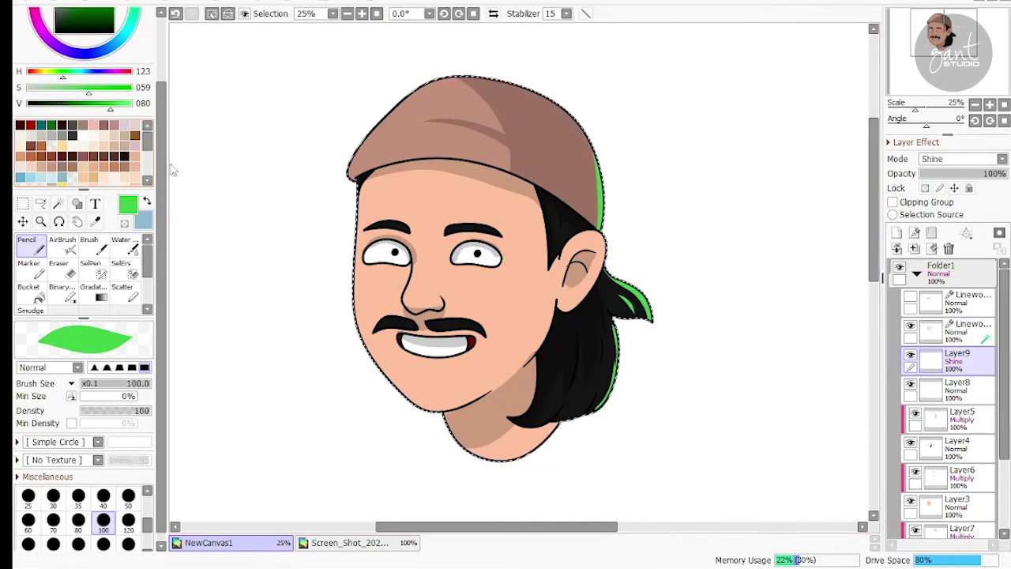
click(958, 389)
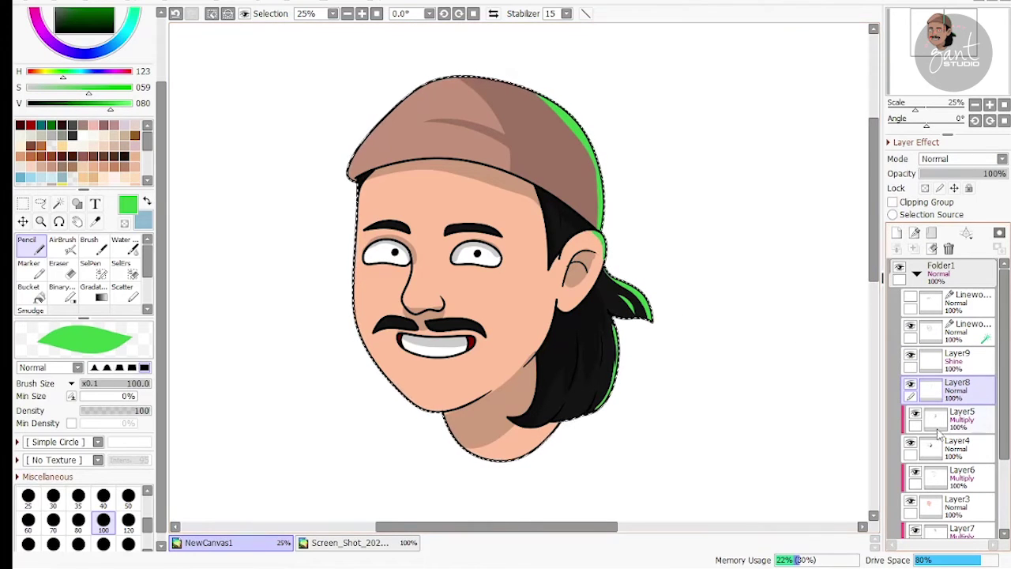
- On the Shine layer, paint dark grey highlights along the front of hat and face at value 20, and thin hair streaks at value 10
click(944, 364)
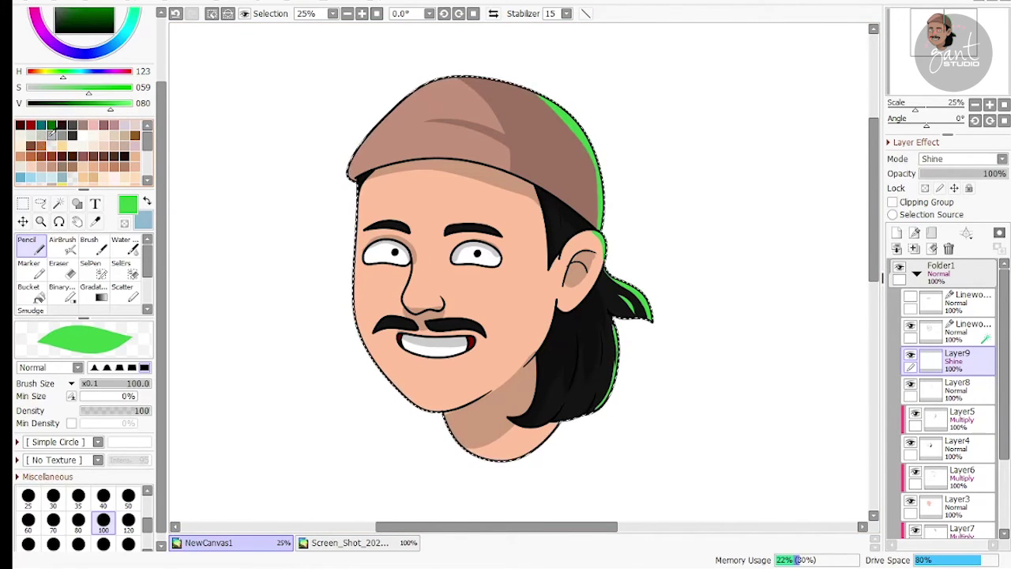
click(72, 136)
click(72, 126)
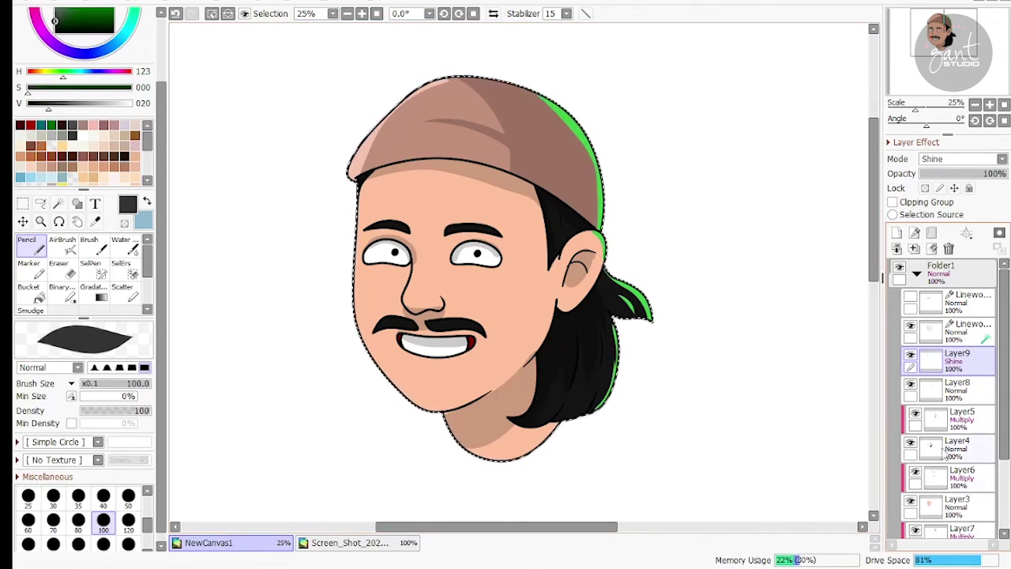
key(ctrl+z)
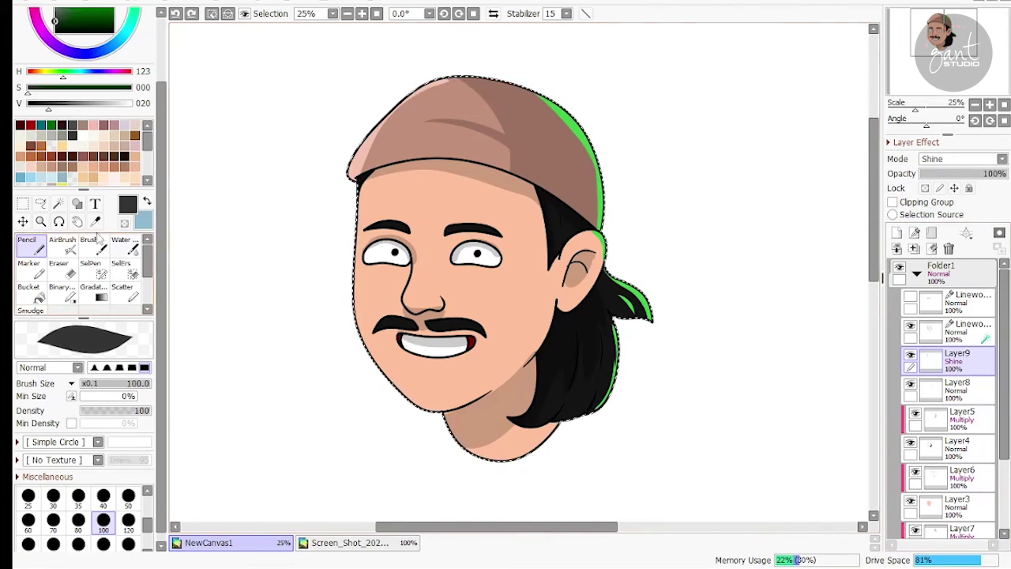
click(38, 105)
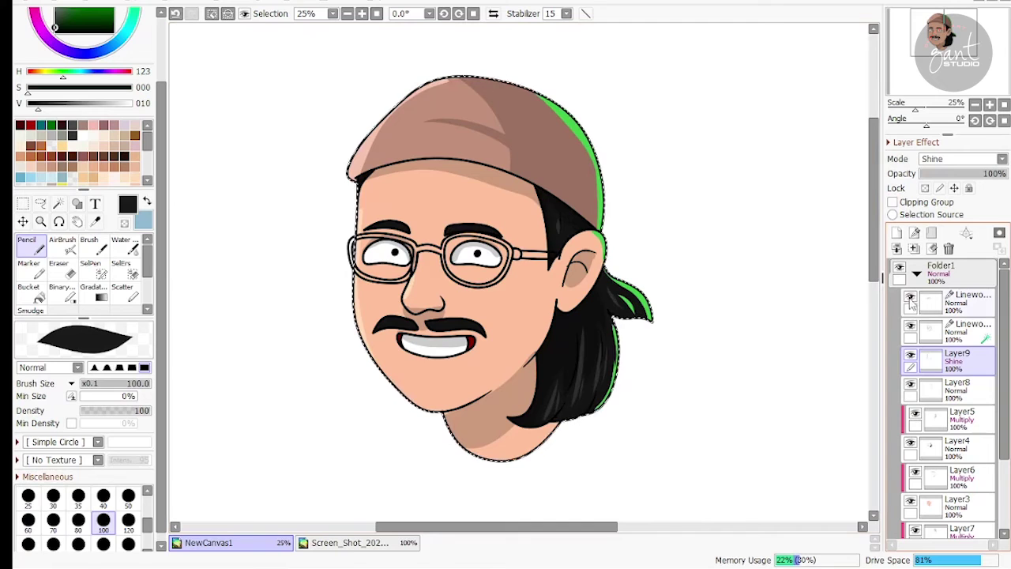
- Add a new layer and place it directly beneath the glasses linework layer
click(957, 302)
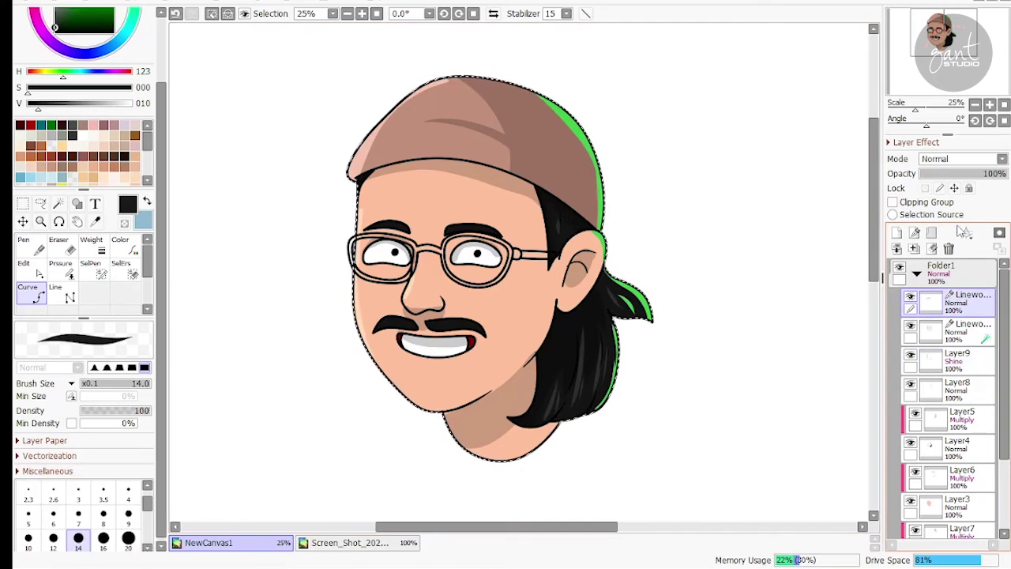
click(896, 233)
drag(929, 306, 941, 353)
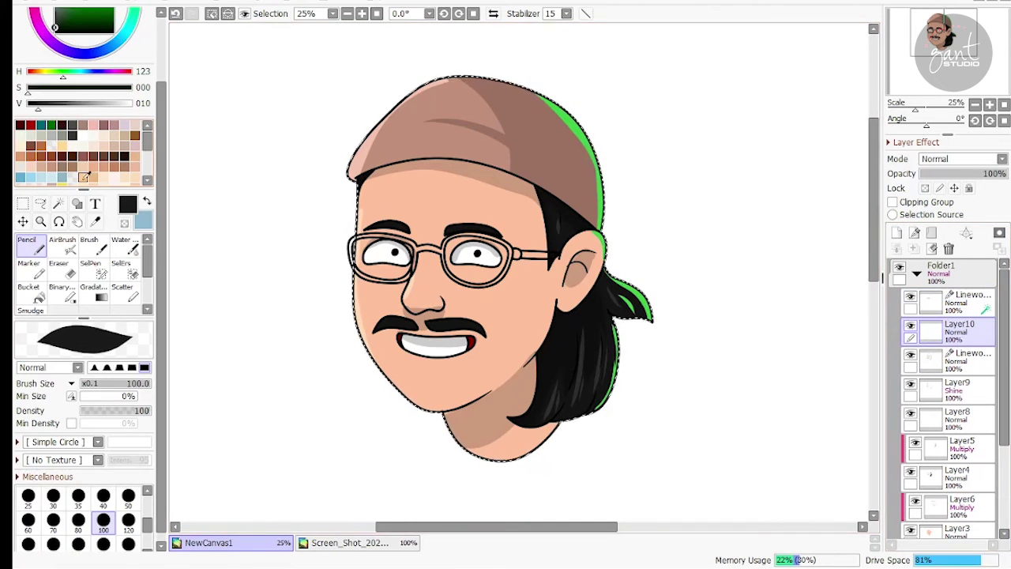
- Fill both glasses lenses with dark blue of hue 231, saturation 24 and value 48, and set the layer's opacity to 53%
click(59, 203)
click(94, 72)
key(ctrl+d)
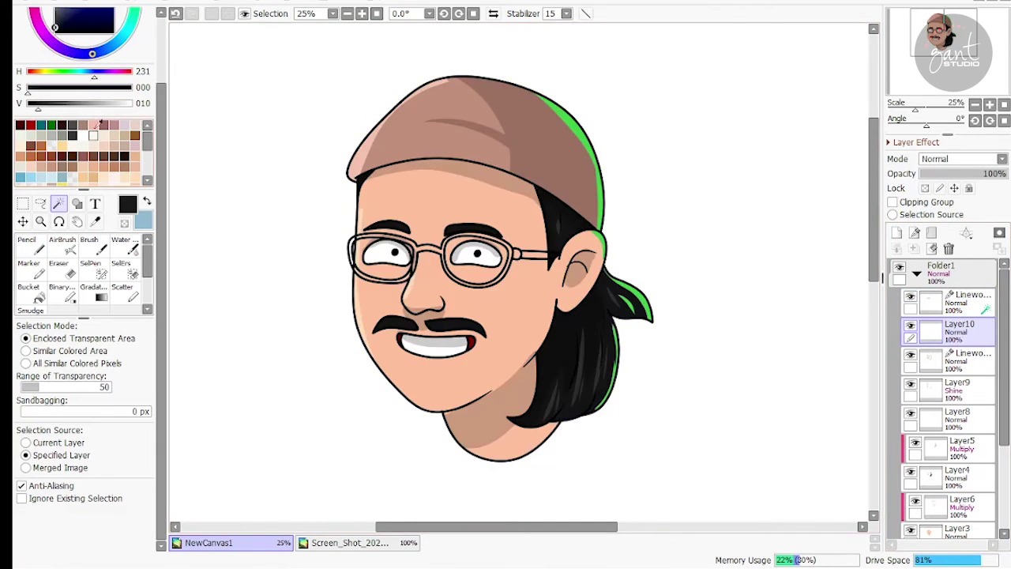
click(63, 88)
drag(65, 104, 83, 104)
click(52, 87)
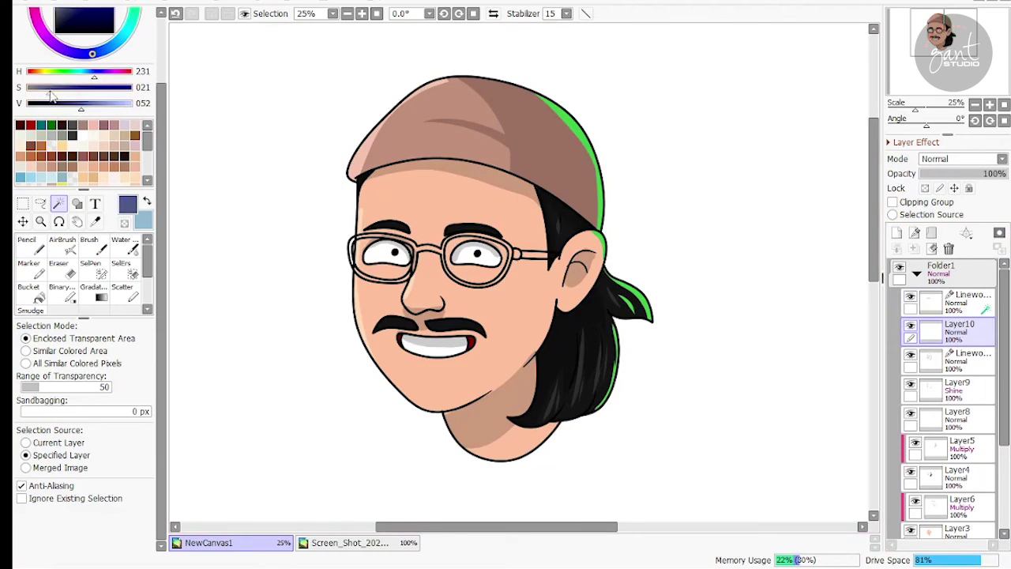
click(77, 102)
click(380, 259)
shift+click(473, 266)
key(g)
click(472, 266)
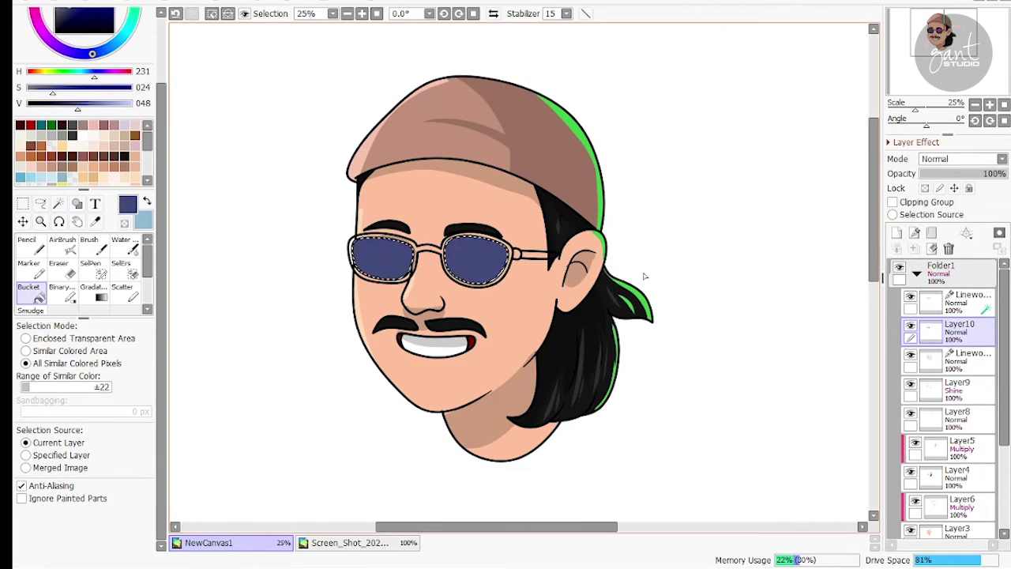
click(966, 173)
key(ctrl+d)
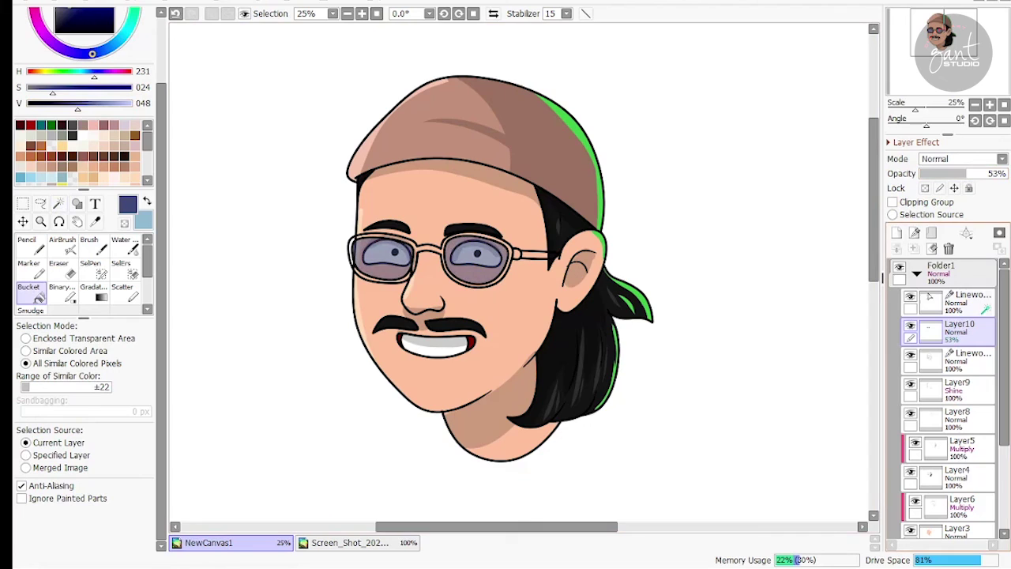
- Add a layer above the lens tint and fill the glasses frame with gold of hue 43, saturation 40 and value 76
click(897, 232)
key(w)
click(507, 255)
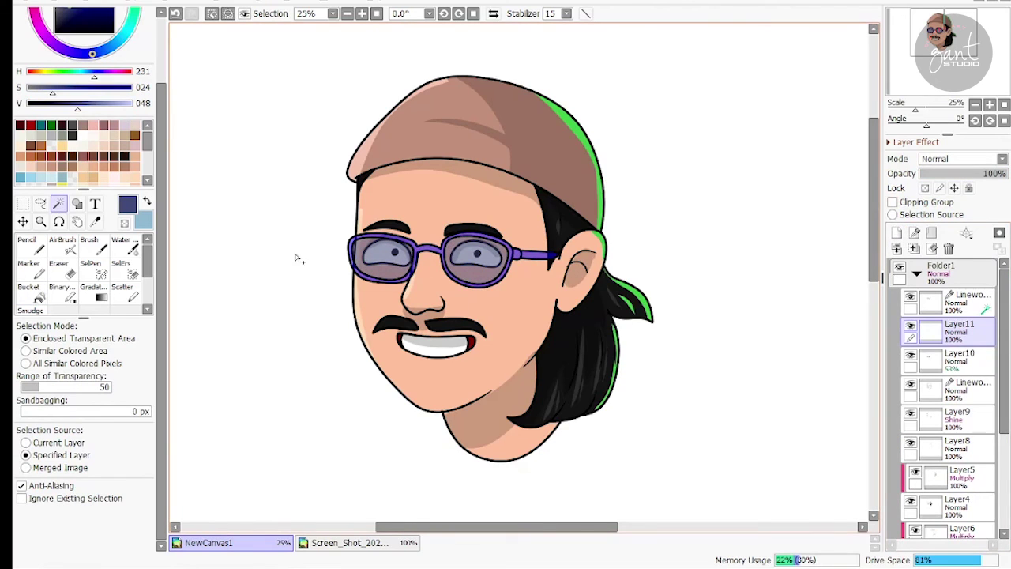
click(64, 147)
click(69, 180)
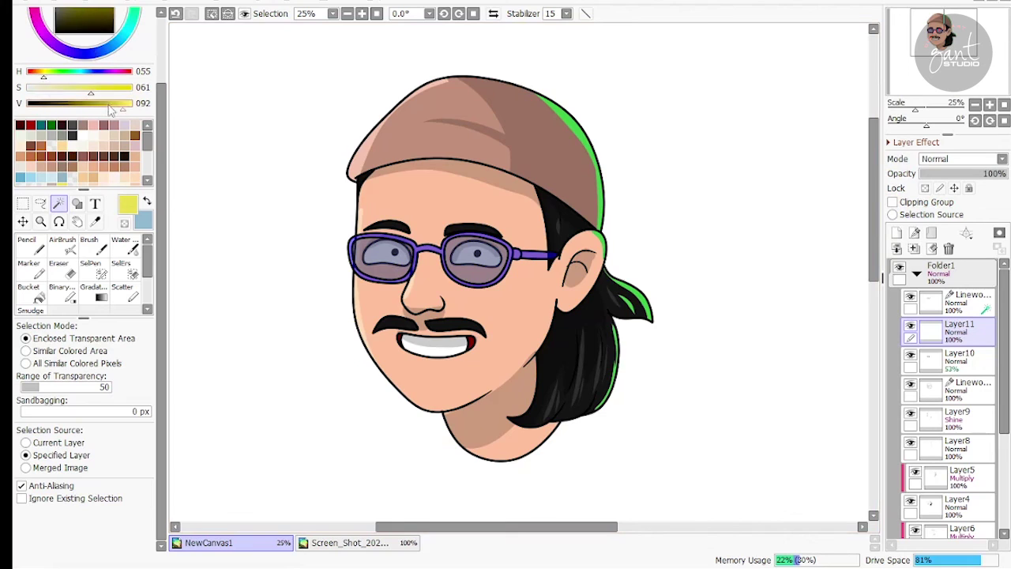
drag(123, 109, 40, 83)
key(g)
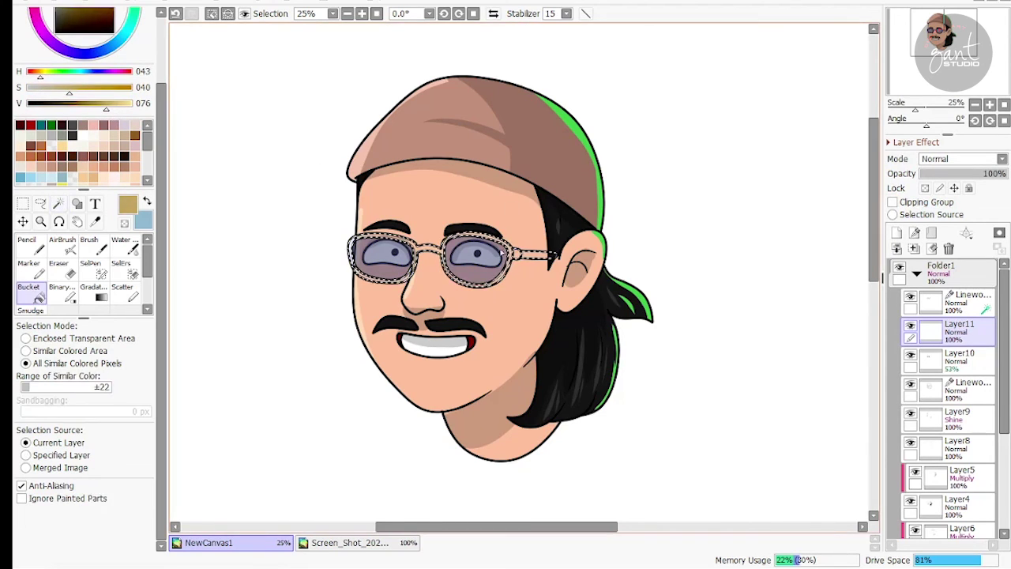
click(509, 265)
drag(509, 331, 479, 226)
key(ctrl+d)
drag(944, 101, 939, 86)
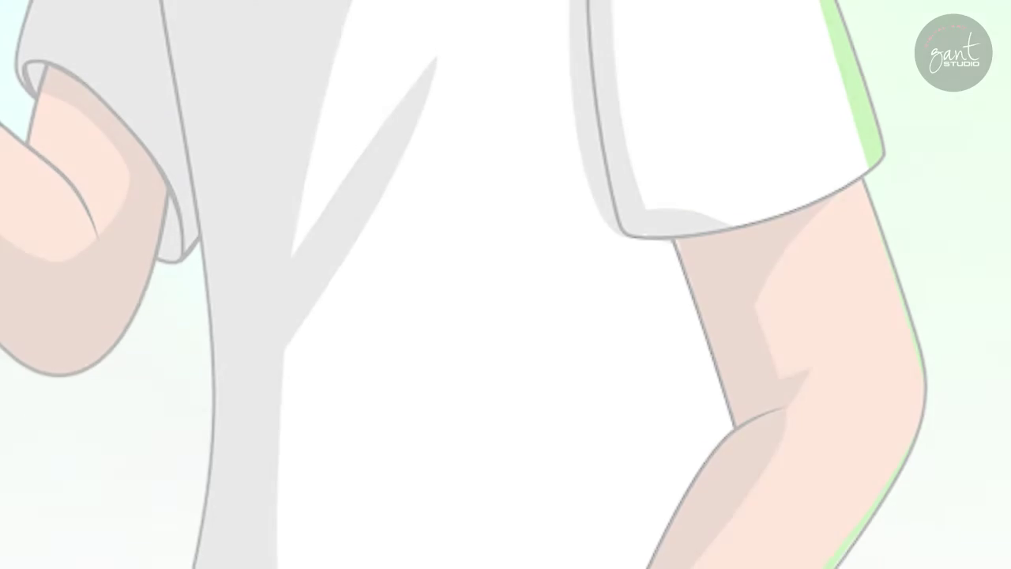